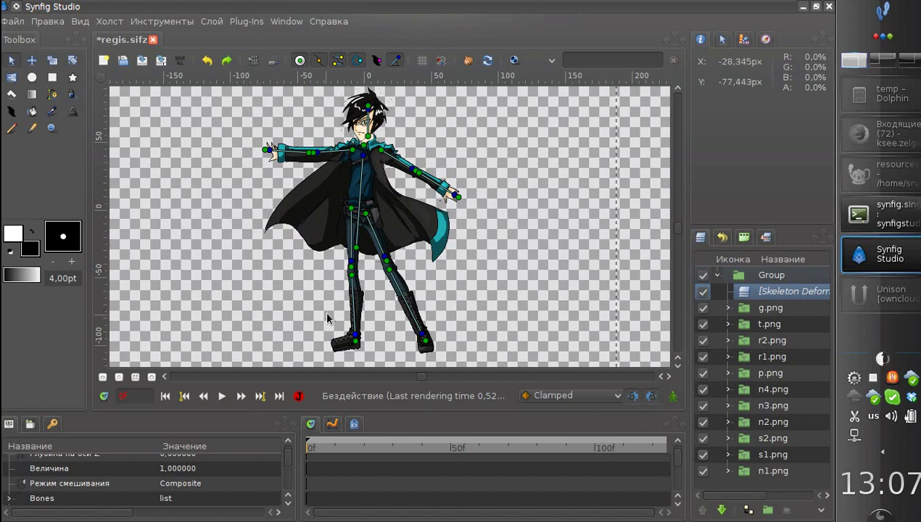
pyautogui.moveTo(323, 312); pyautogui.dragTo(301, 293)
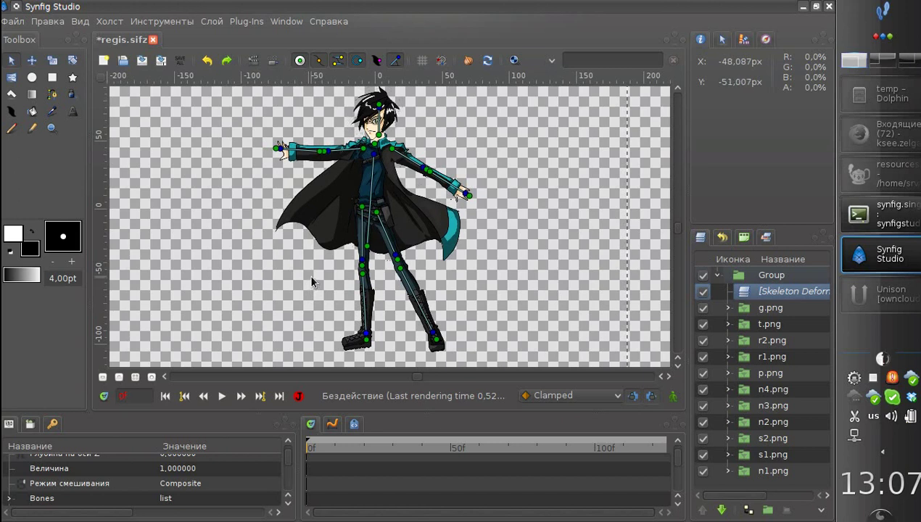
pyautogui.moveTo(334, 268)
pyautogui.mouseDown()
pyautogui.moveTo(306, 296)
pyautogui.moveTo(355, 314)
pyautogui.moveTo(333, 280)
pyautogui.mouseUp()
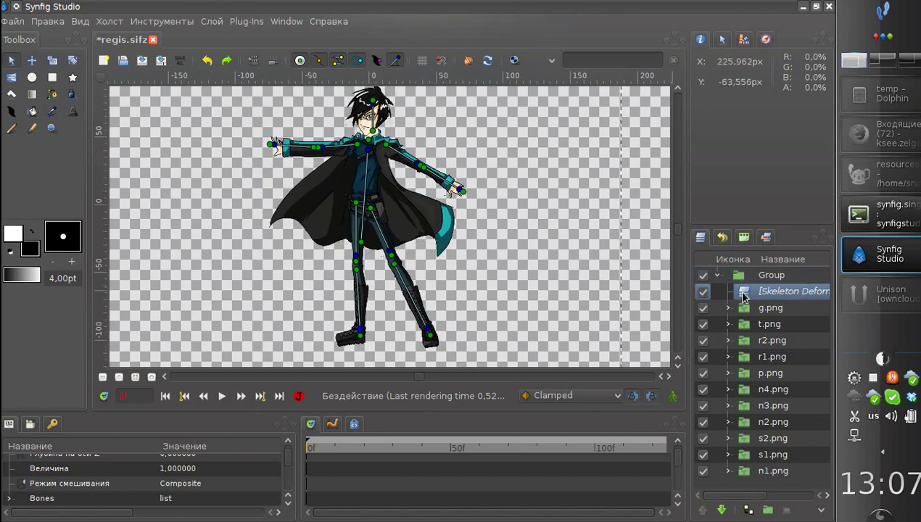
pyautogui.click(703, 296)
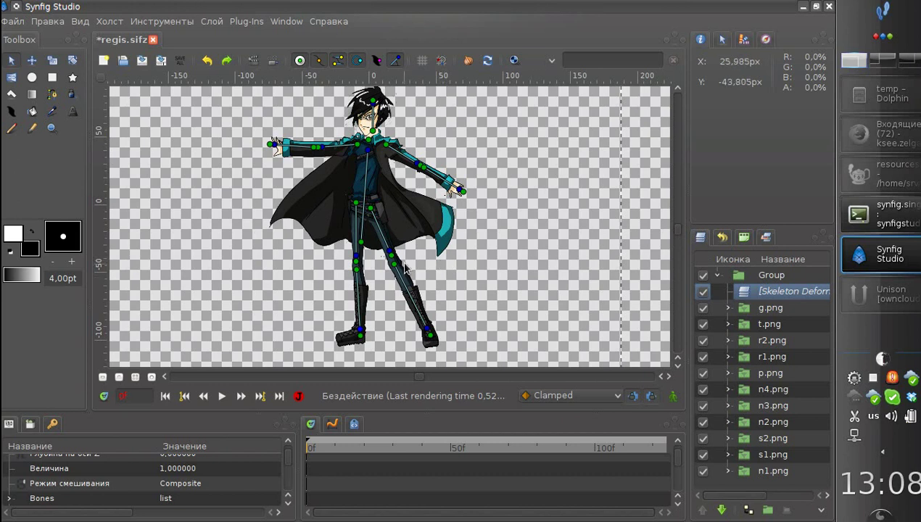
pyautogui.scroll(-1, 350, 307)
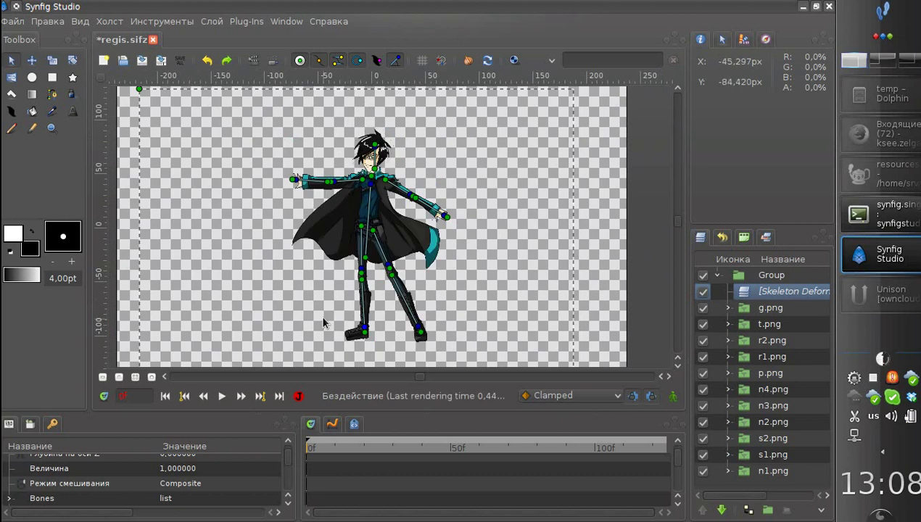
pyautogui.moveTo(323, 317); pyautogui.dragTo(334, 309)
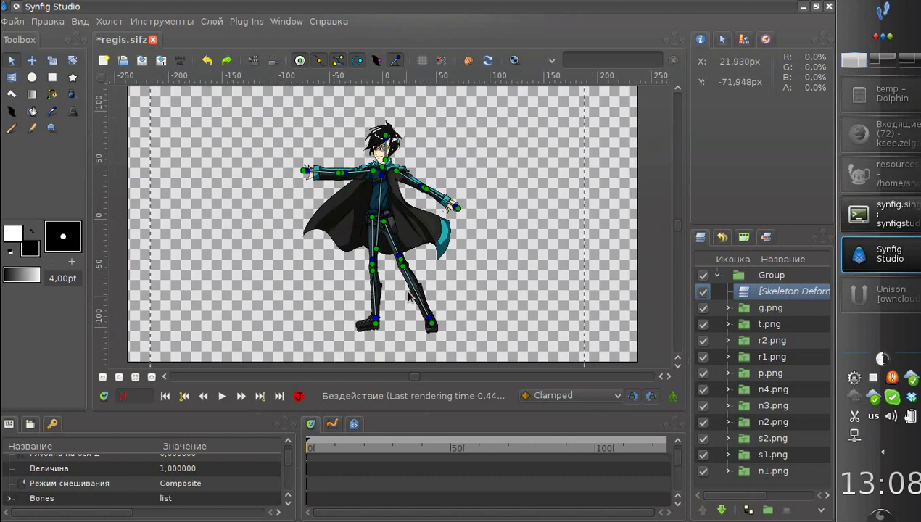
pyautogui.scroll(-1, 442, 298)
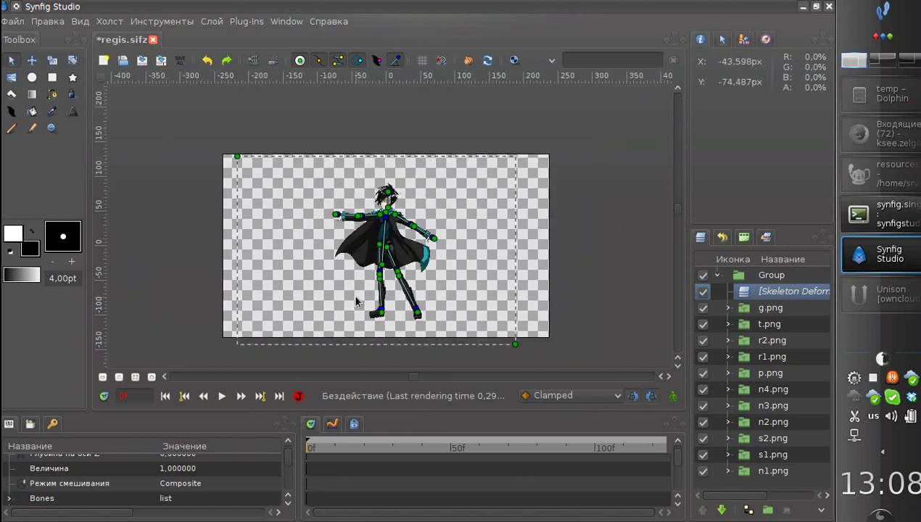
pyautogui.scroll(1, 372, 299)
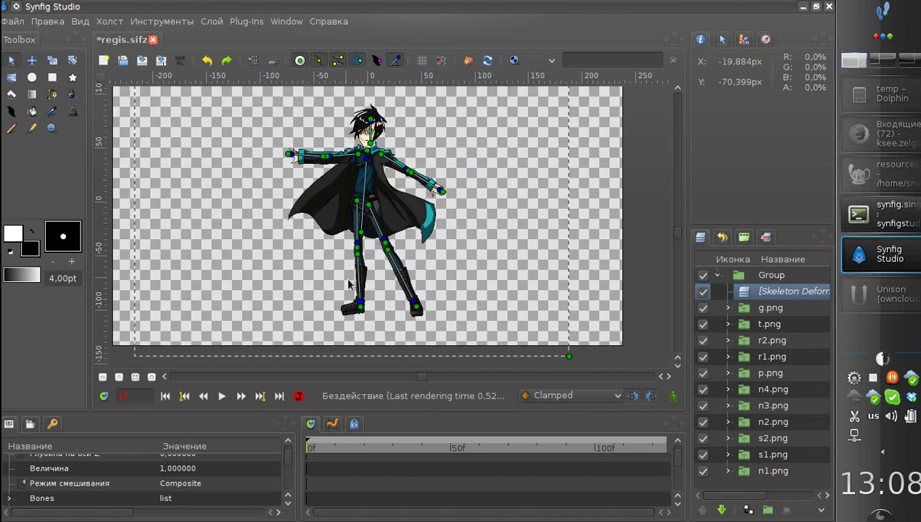
# Step: Inspect the g.png and t.png part layers in the Group and return to the Skeleton Deformation layer
pyautogui.click(747, 307)
pyautogui.click(747, 325)
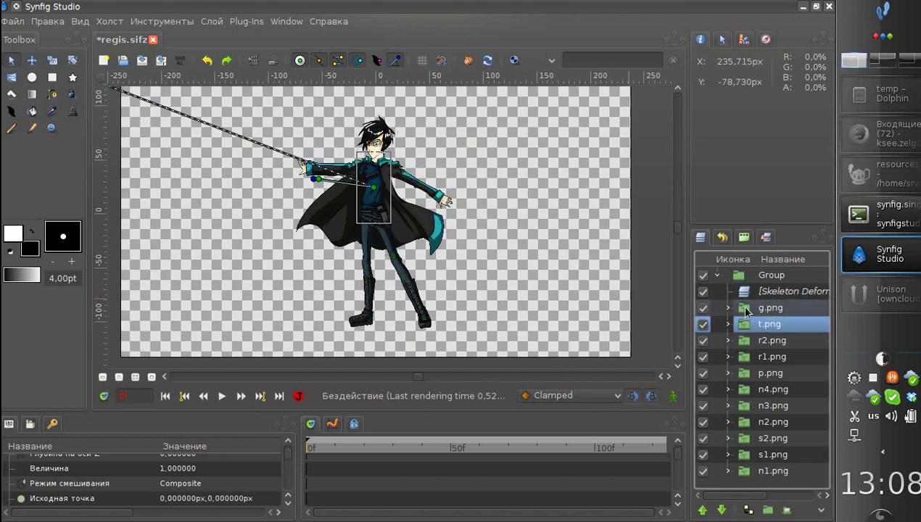
pyautogui.click(752, 292)
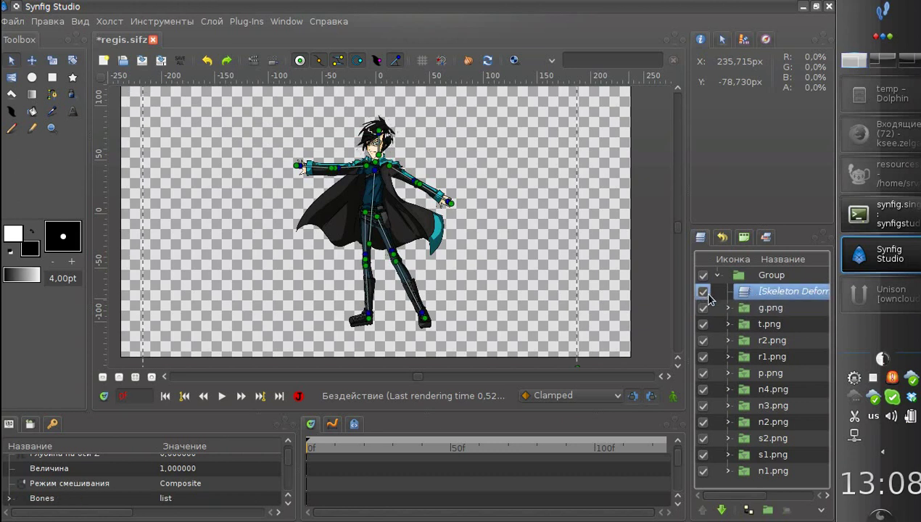
pyautogui.scroll(1, 363, 229)
pyautogui.scroll(3, 374, 231)
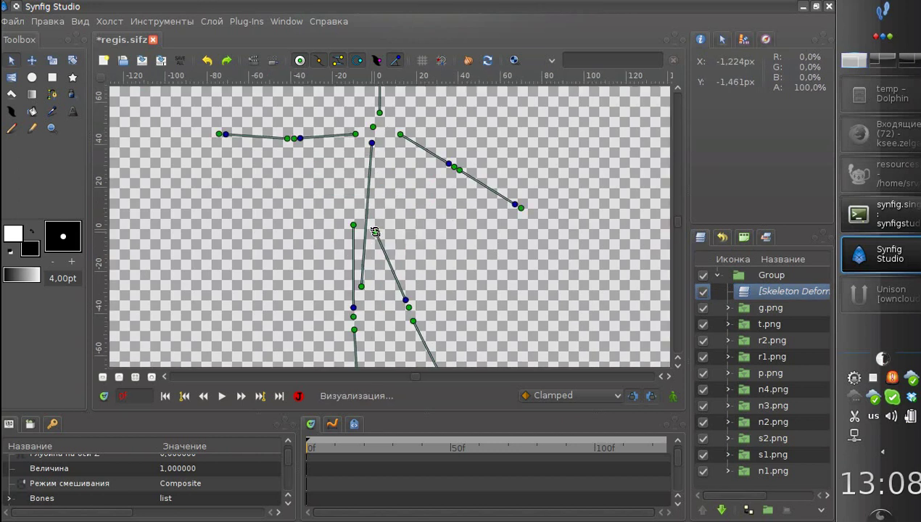
pyautogui.moveTo(365, 194); pyautogui.dragTo(402, 243)
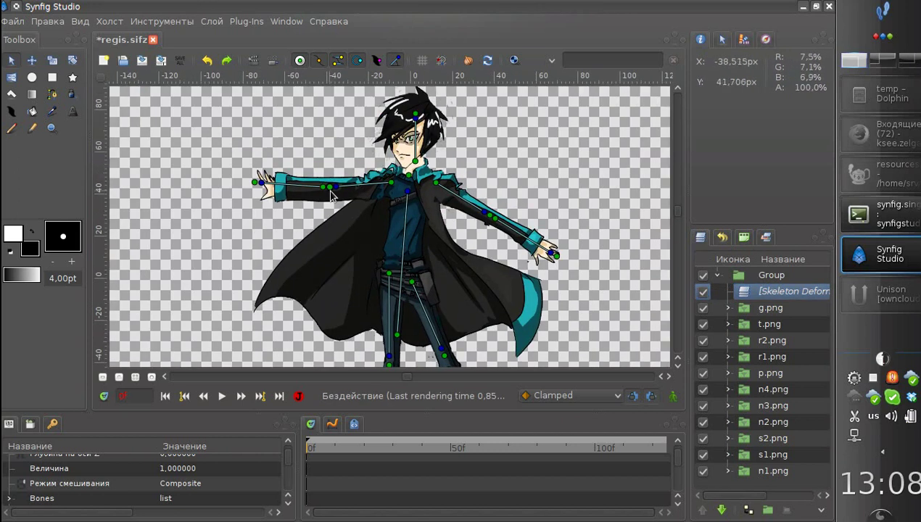
# Step: Pose the arm at the image's left by its bones: lower the upper arm, adjust the shoulder joint and raise the forearm
pyautogui.moveTo(335, 190); pyautogui.dragTo(355, 222)
pyautogui.moveTo(391, 183); pyautogui.dragTo(387, 177)
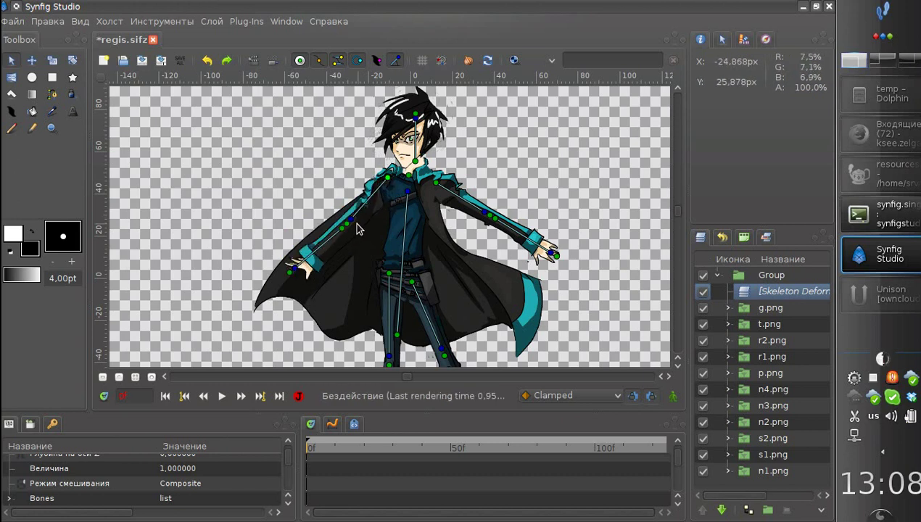
pyautogui.moveTo(349, 219); pyautogui.dragTo(330, 165)
pyautogui.moveTo(393, 182); pyautogui.dragTo(396, 182)
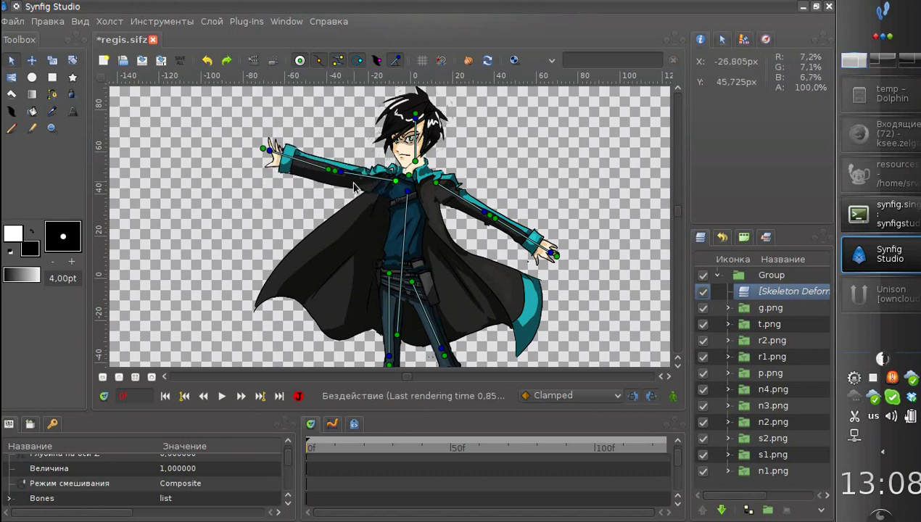
pyautogui.moveTo(345, 177); pyautogui.dragTo(349, 209)
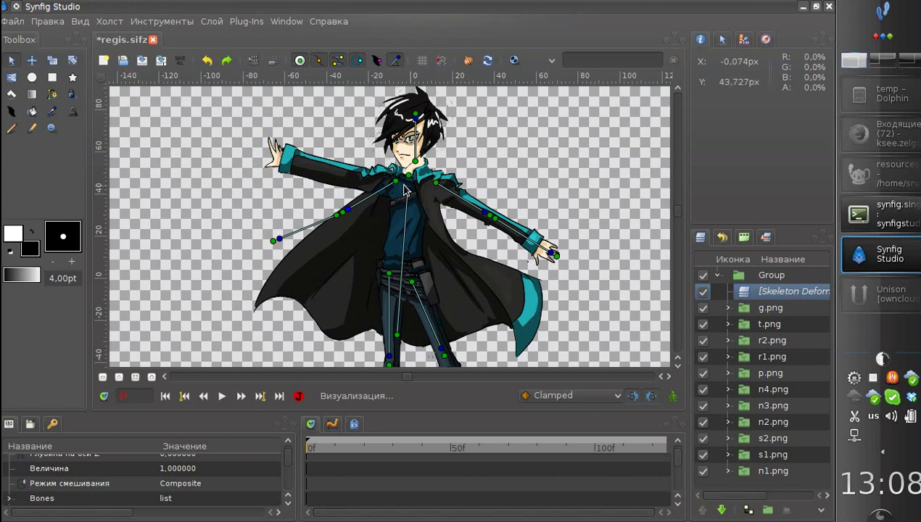
pyautogui.moveTo(396, 182); pyautogui.dragTo(392, 178)
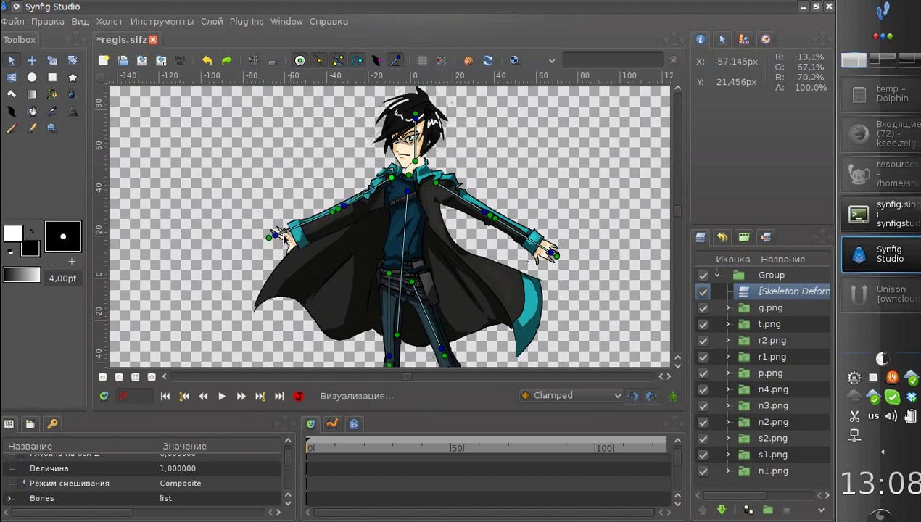
pyautogui.moveTo(273, 238); pyautogui.dragTo(323, 275)
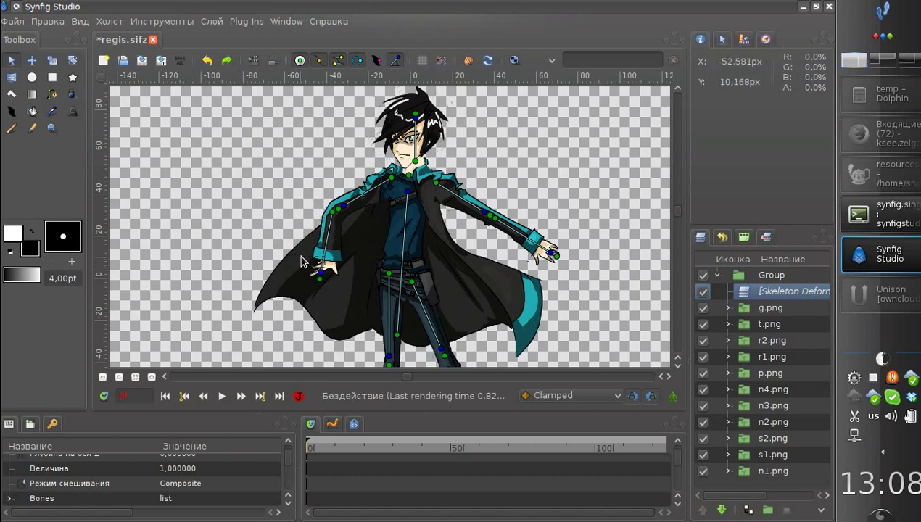
pyautogui.moveTo(323, 274); pyautogui.dragTo(273, 193)
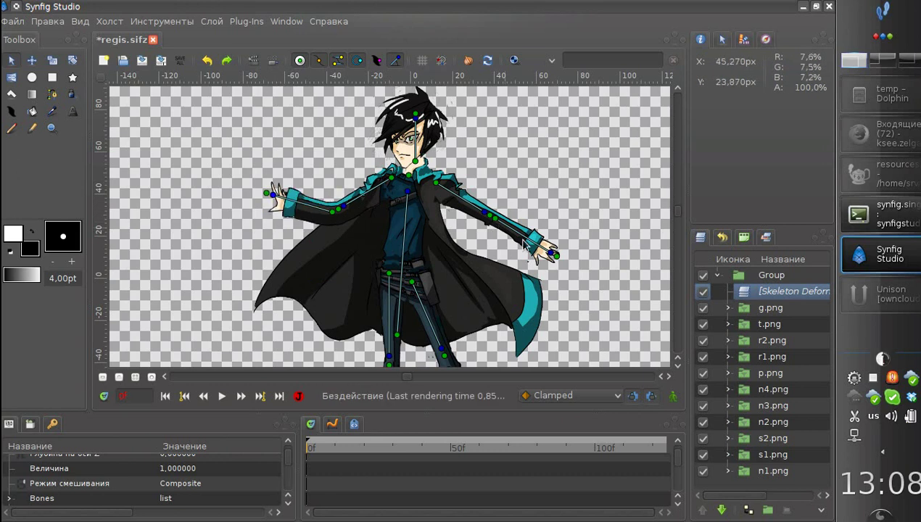
# Step: Pose the arm at the image's right by rotating its upper-arm and forearm bones until it hangs straight beside the body
pyautogui.moveTo(548, 230); pyautogui.dragTo(565, 216)
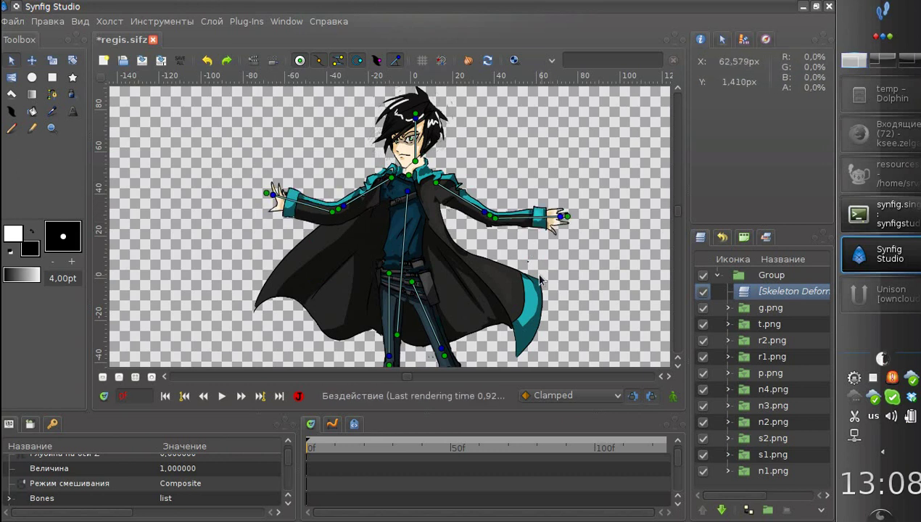
pyautogui.moveTo(568, 217); pyautogui.dragTo(518, 274)
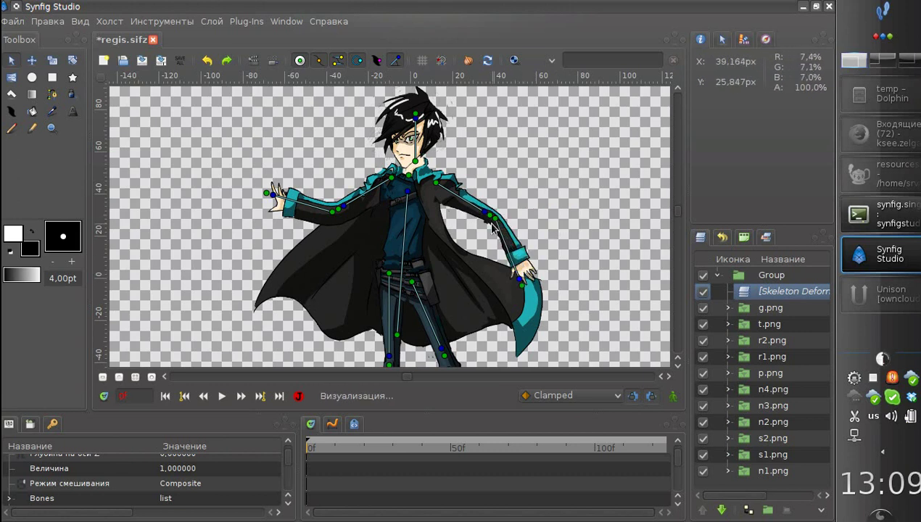
pyautogui.moveTo(485, 219); pyautogui.dragTo(446, 236)
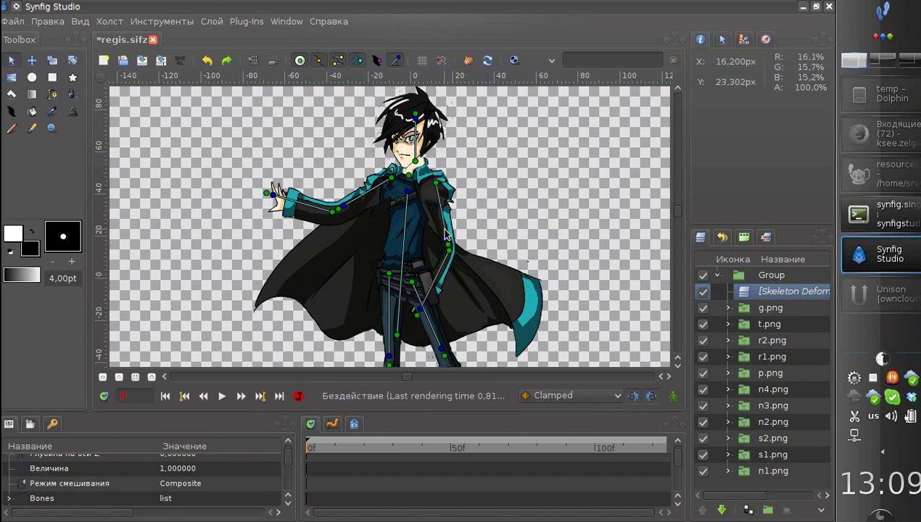
pyautogui.moveTo(424, 312); pyautogui.dragTo(451, 316)
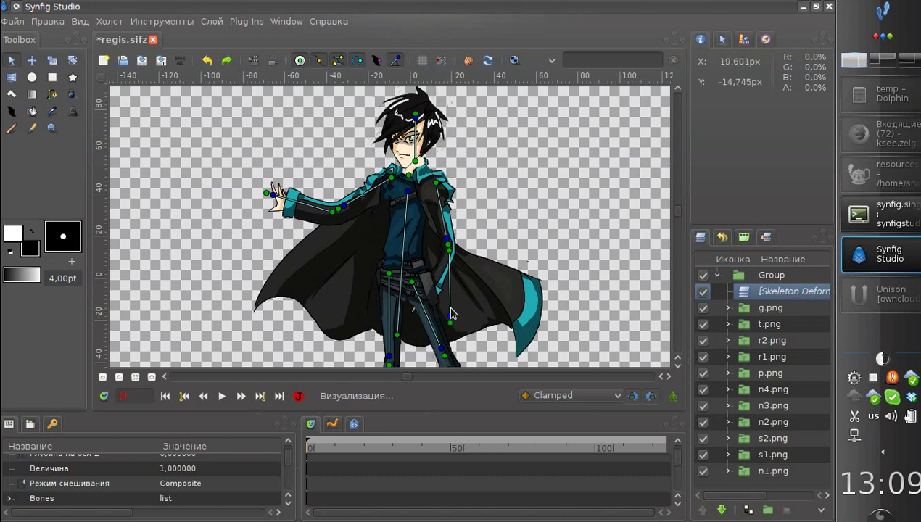
pyautogui.moveTo(428, 249); pyautogui.dragTo(376, 239)
pyautogui.scroll(-3, 368, 303)
pyautogui.scroll(5, 368, 304)
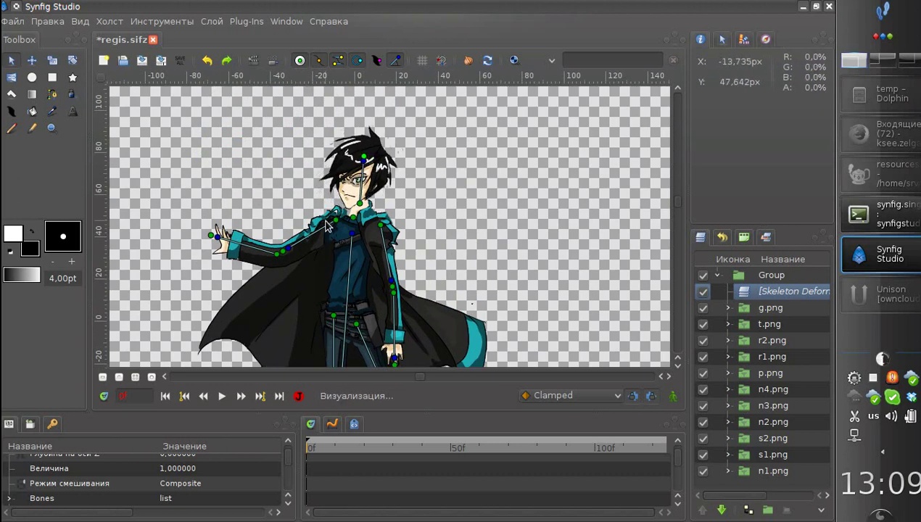
pyautogui.moveTo(308, 302); pyautogui.dragTo(289, 286)
pyautogui.scroll(-2, 290, 290)
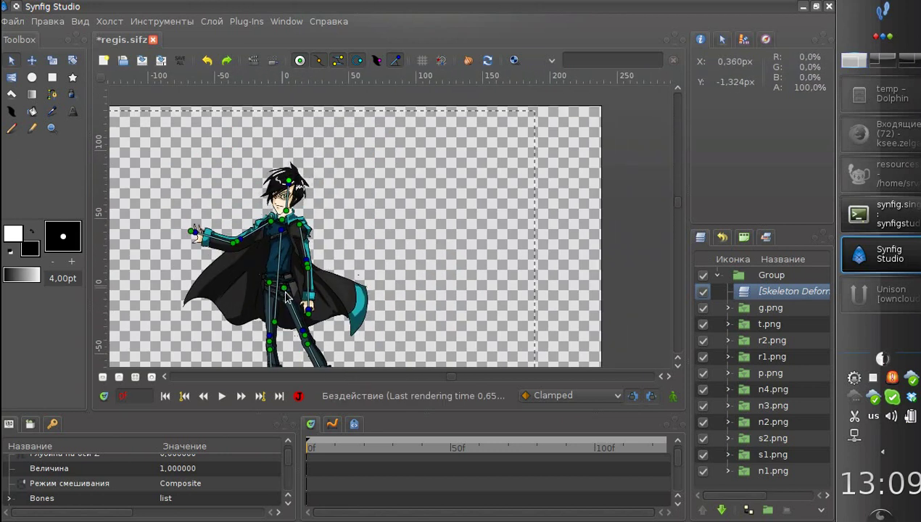
pyautogui.scroll(1, 293, 301)
pyautogui.scroll(1, 346, 279)
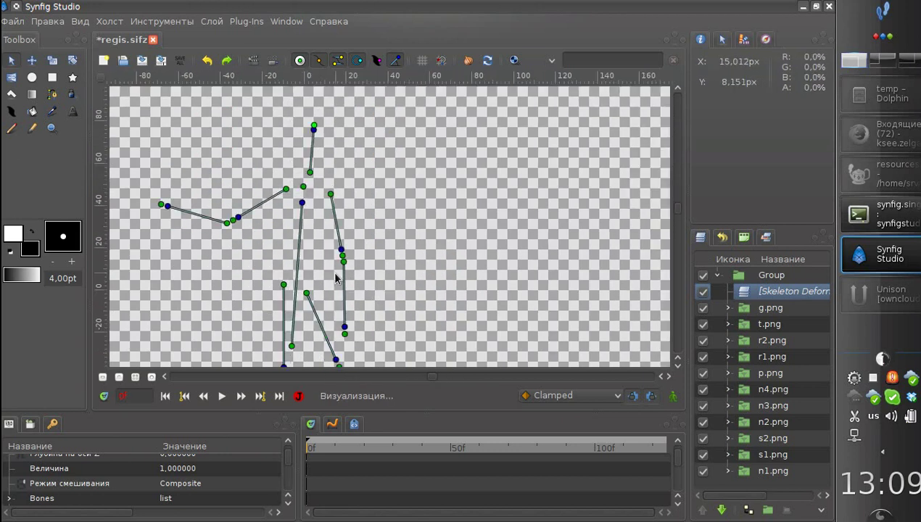
# Step: Pose the leg at the image's right by rotating its shin and thigh bones, ending with the thigh swung back inward
pyautogui.moveTo(364, 320); pyautogui.dragTo(372, 235)
pyautogui.moveTo(328, 312); pyautogui.dragTo(330, 203)
pyautogui.moveTo(316, 327); pyautogui.dragTo(259, 308)
pyautogui.moveTo(355, 339); pyautogui.dragTo(372, 361)
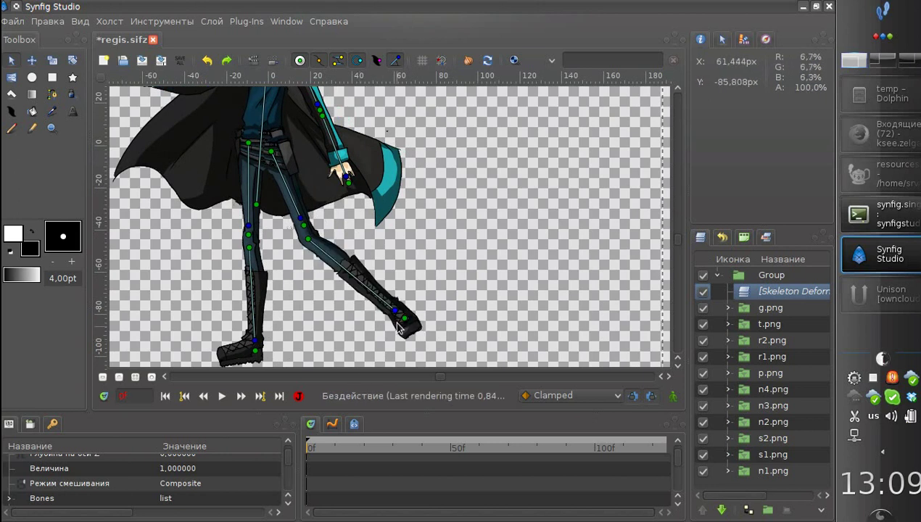
pyautogui.moveTo(395, 310); pyautogui.dragTo(374, 330)
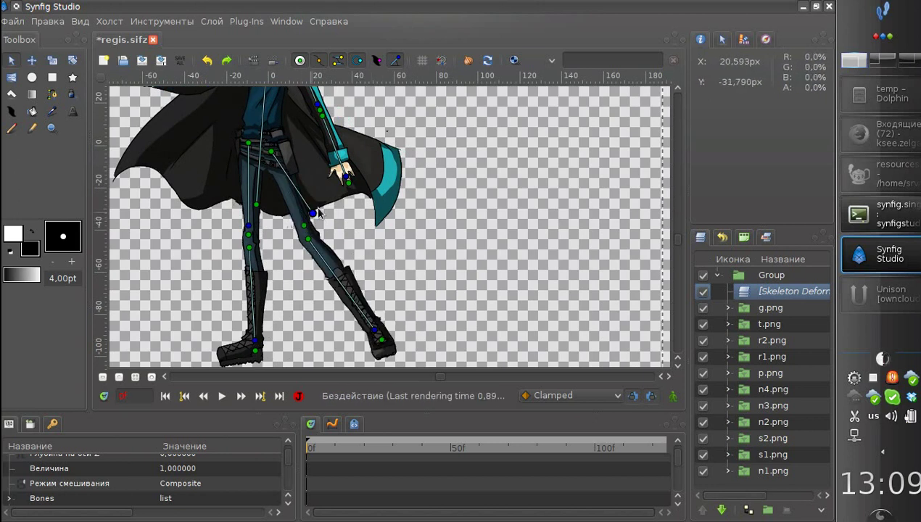
pyautogui.moveTo(303, 223); pyautogui.dragTo(300, 269)
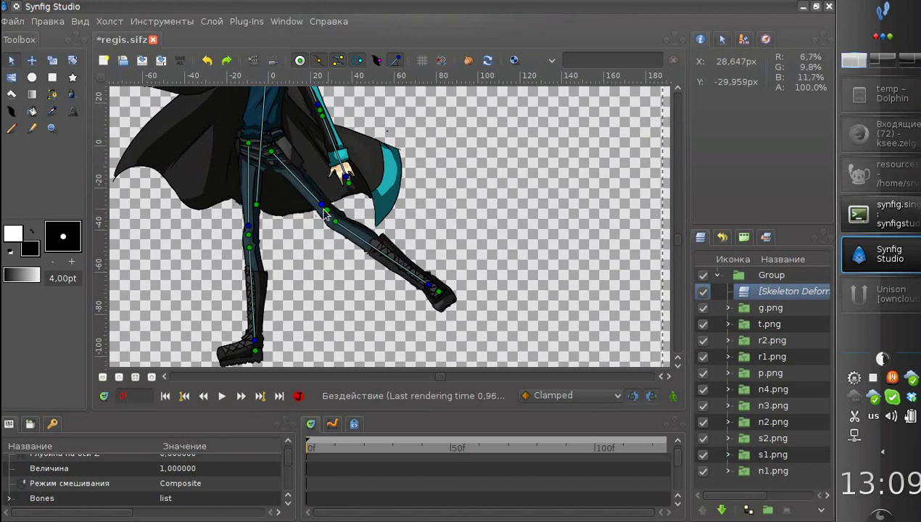
pyautogui.moveTo(321, 205); pyautogui.dragTo(267, 253)
# Step: Turn off the Skeleton Deformation layer to view the separate body parts with their bones in the undeformed layout
pyautogui.scroll(-2, 274, 266)
pyautogui.scroll(-2, 355, 259)
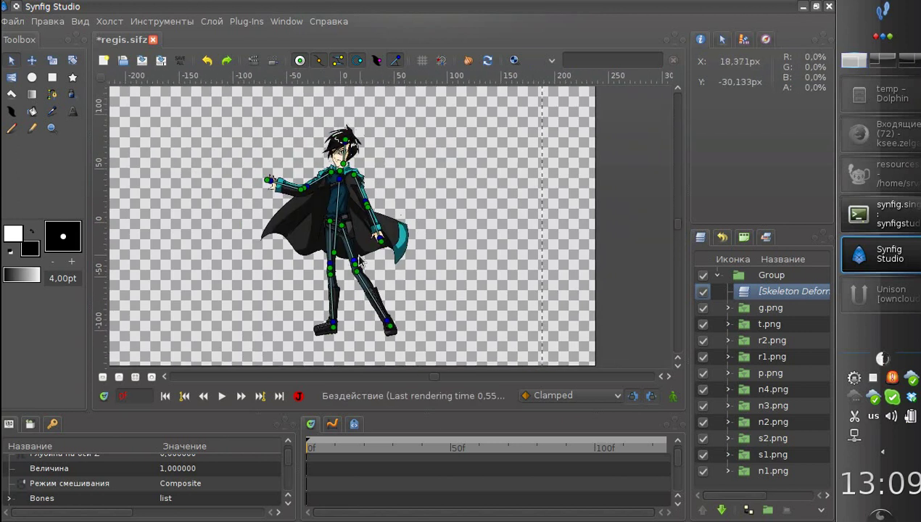
pyautogui.moveTo(321, 233); pyautogui.dragTo(324, 249)
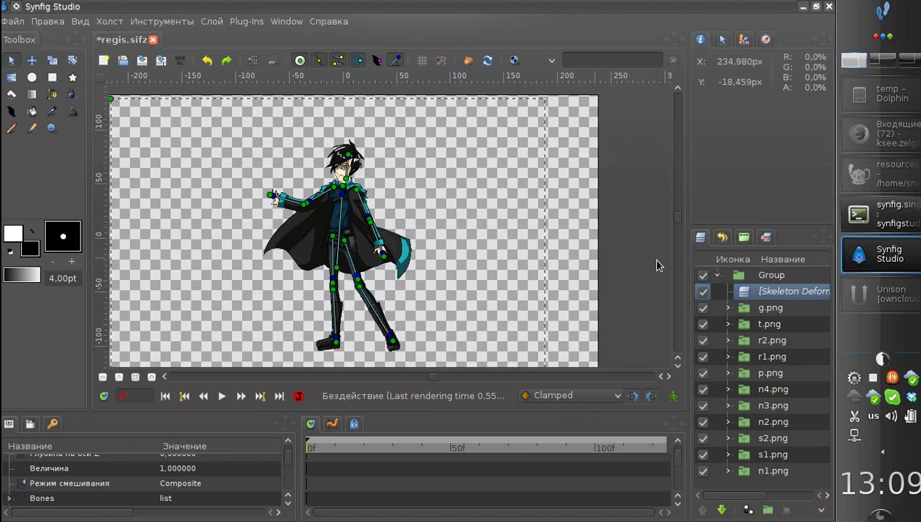
pyautogui.click(703, 290)
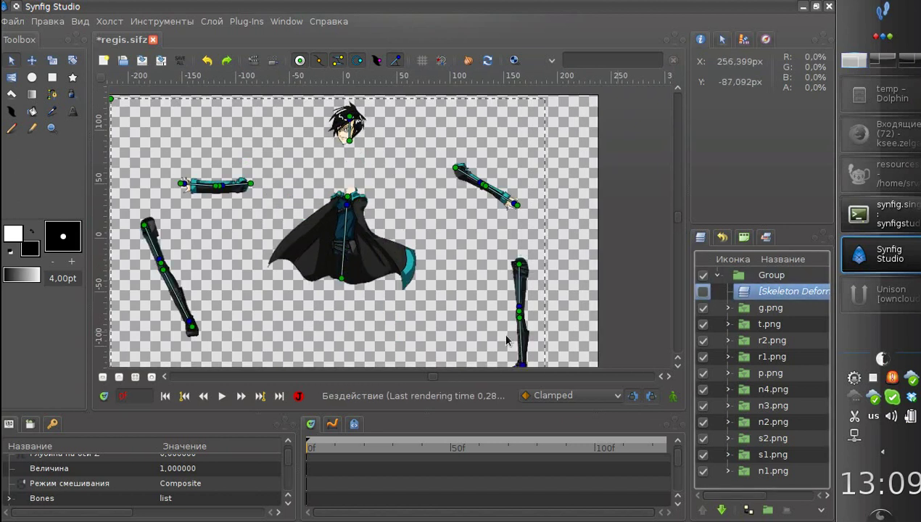
pyautogui.moveTo(352, 261)
pyautogui.mouseDown()
pyautogui.moveTo(375, 224)
pyautogui.moveTo(373, 187)
pyautogui.moveTo(343, 269)
pyautogui.mouseUp()
pyautogui.scroll(-1, 369, 191)
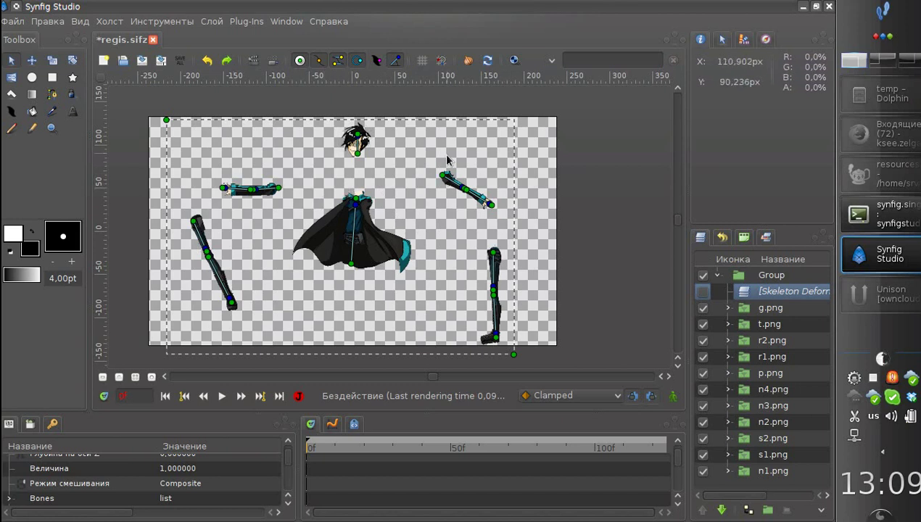
pyautogui.moveTo(428, 257); pyautogui.dragTo(475, 257)
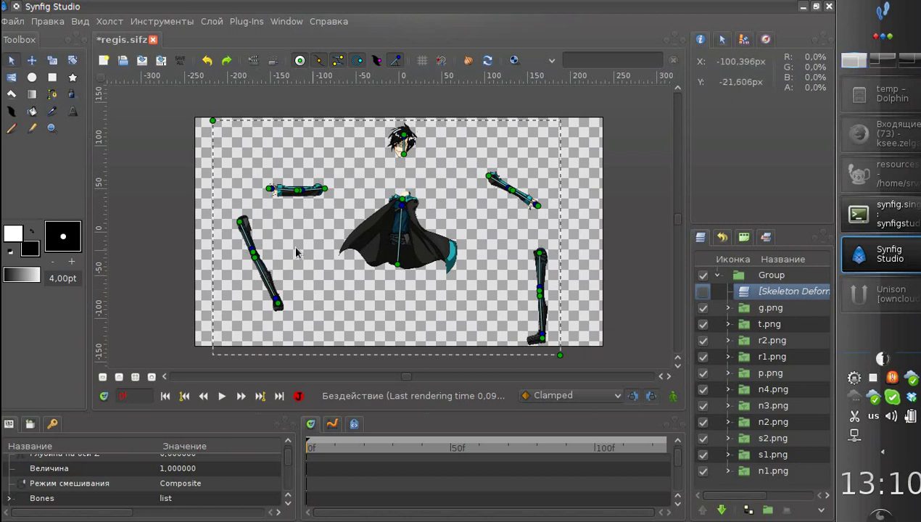
pyautogui.hscroll(1, 319, 261)
pyautogui.hscroll(1, 322, 267)
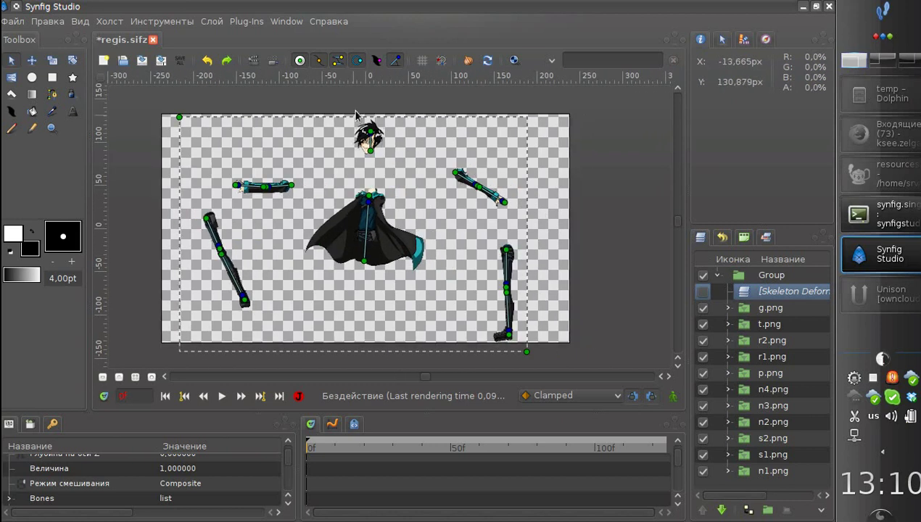
# Step: Show the bones' width handles and slightly reduce the influence circle at the lower end of the torso bone
pyautogui.click(376, 61)
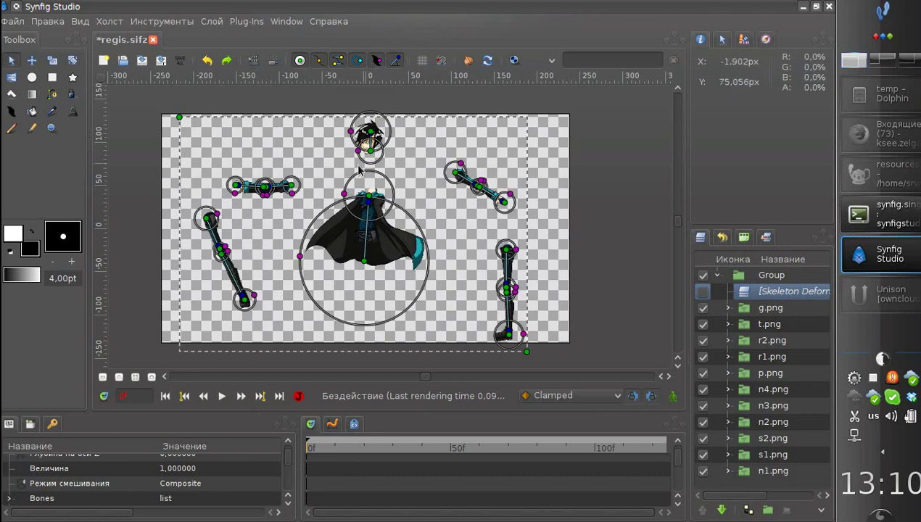
pyautogui.moveTo(344, 194); pyautogui.dragTo(344, 194)
pyautogui.moveTo(301, 258); pyautogui.dragTo(301, 257)
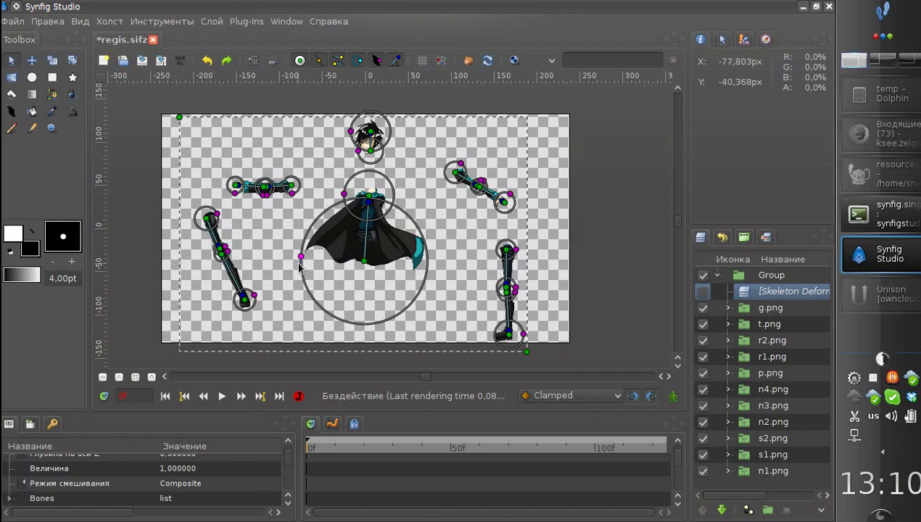
# Step: Examine the bones and influence circles on the separated torso and the arm at the image's left
pyautogui.scroll(1, 287, 250)
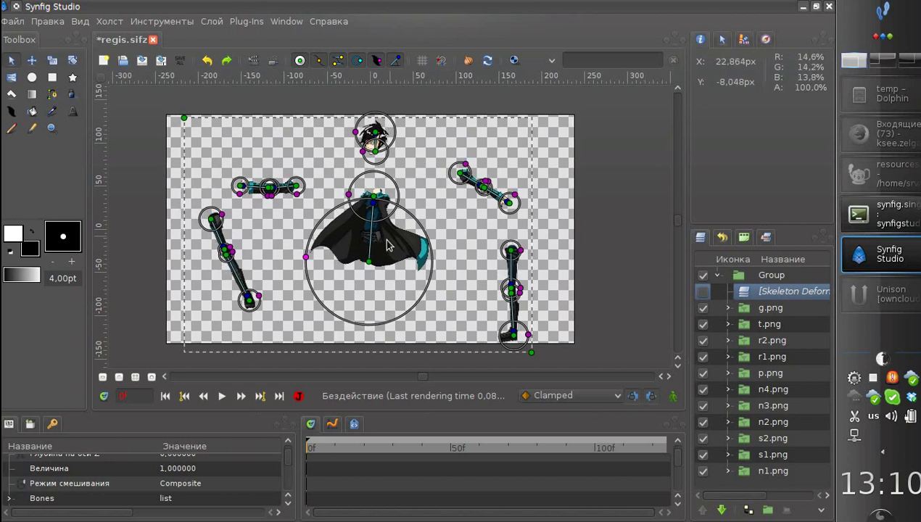
pyautogui.scroll(1, 383, 266)
pyautogui.scroll(3, 382, 266)
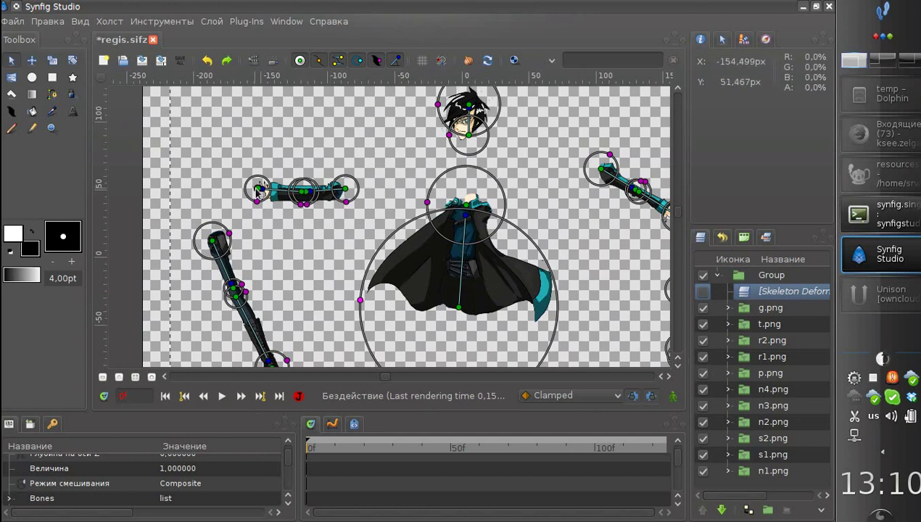
pyautogui.hscroll(4, 265, 190)
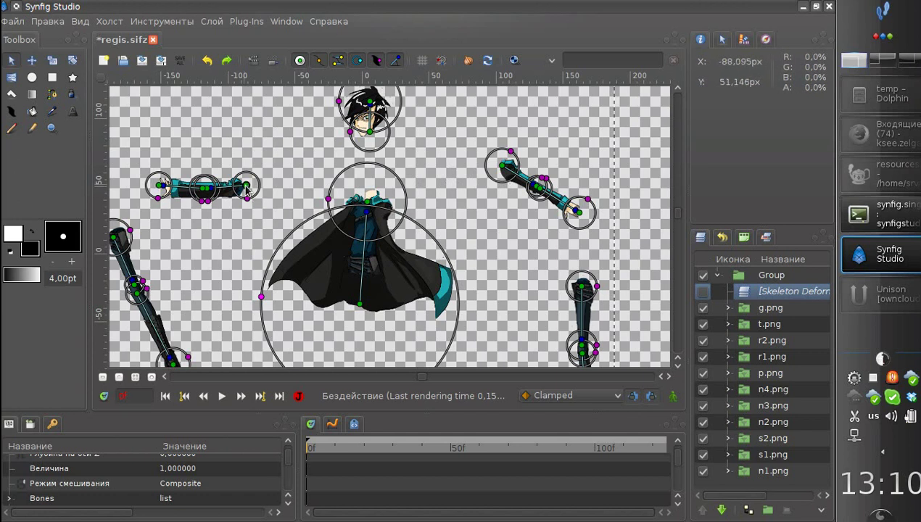
pyautogui.moveTo(247, 187); pyautogui.dragTo(305, 202)
pyautogui.scroll(1, 228, 196)
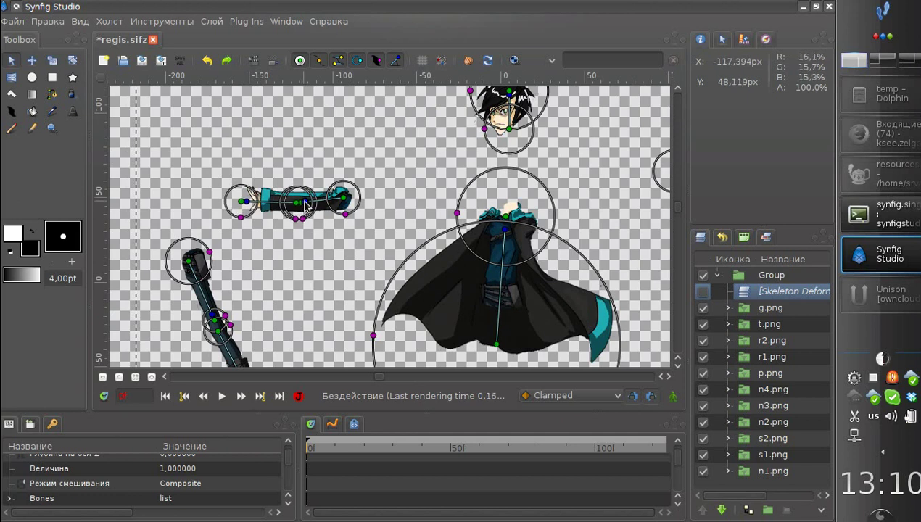
# Step: Turn the Skeleton Deformation layer back on and hide the bones' width handles
pyautogui.click(703, 291)
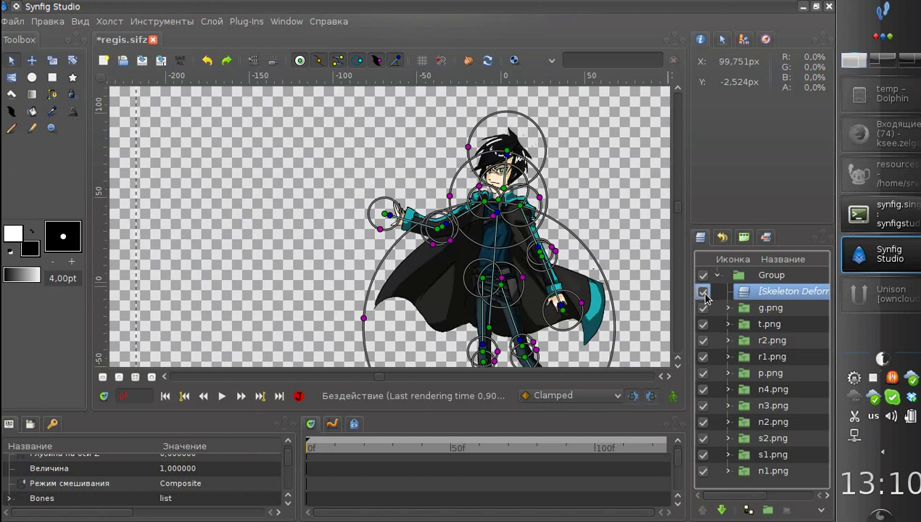
pyautogui.moveTo(475, 237); pyautogui.dragTo(368, 197)
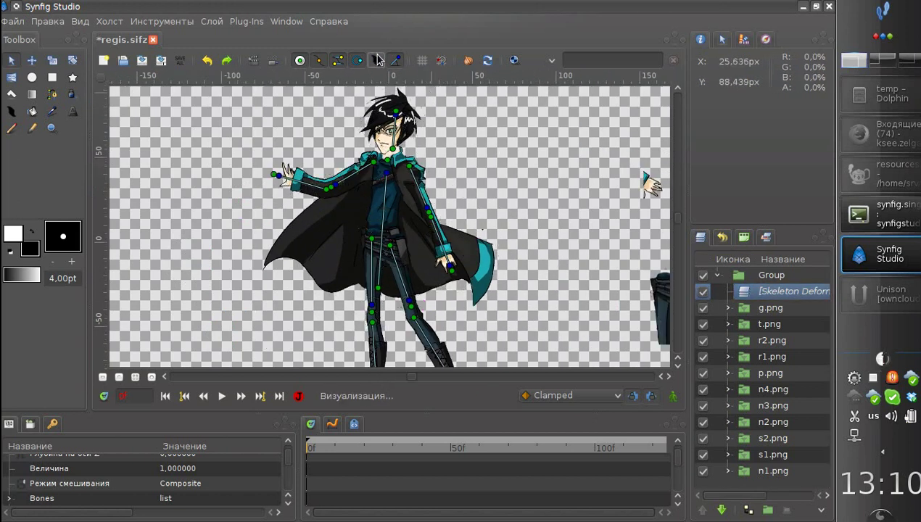
# Step: Shift the shoulder joint of the arm at the image's left slightly down and outward, and rotate its upper arm upward
pyautogui.scroll(1, 378, 161)
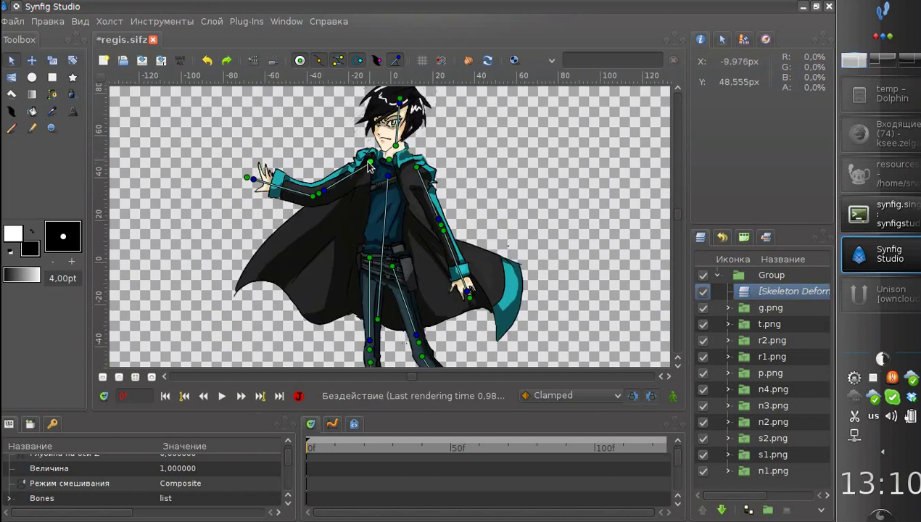
pyautogui.moveTo(371, 162); pyautogui.dragTo(365, 171)
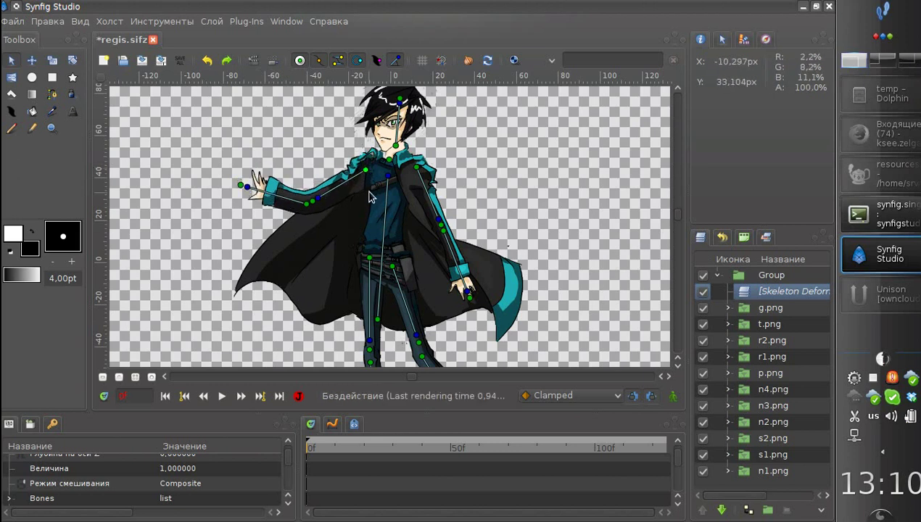
pyautogui.moveTo(318, 198)
pyautogui.mouseDown()
pyautogui.moveTo(316, 181)
pyautogui.moveTo(305, 196)
pyautogui.moveTo(311, 187)
pyautogui.mouseUp()
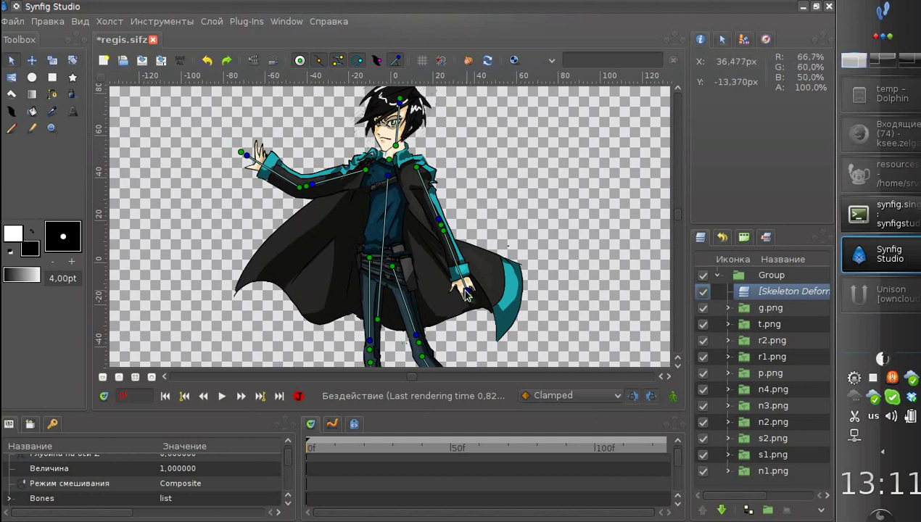
# Step: Rotate the forearm and upper arm at the image's right inward until the hand reaches the hip
pyautogui.moveTo(468, 292); pyautogui.dragTo(426, 294)
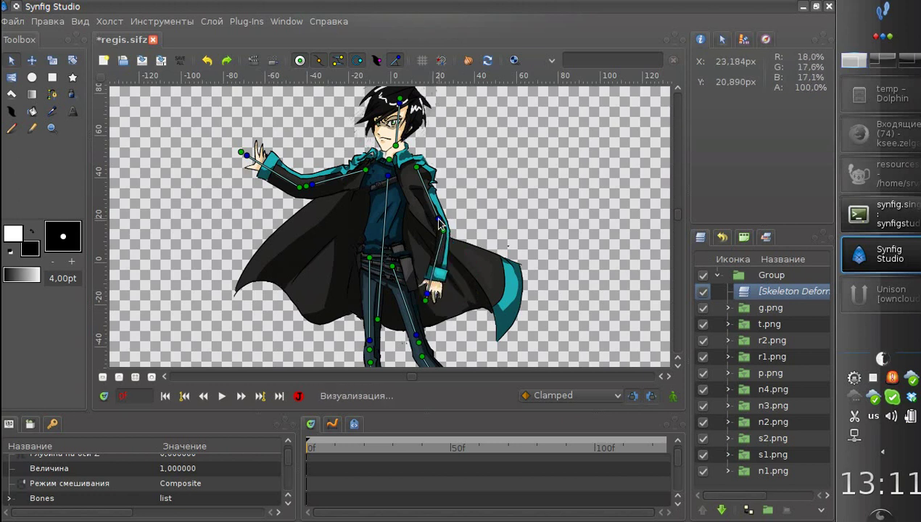
pyautogui.moveTo(438, 219); pyautogui.dragTo(427, 218)
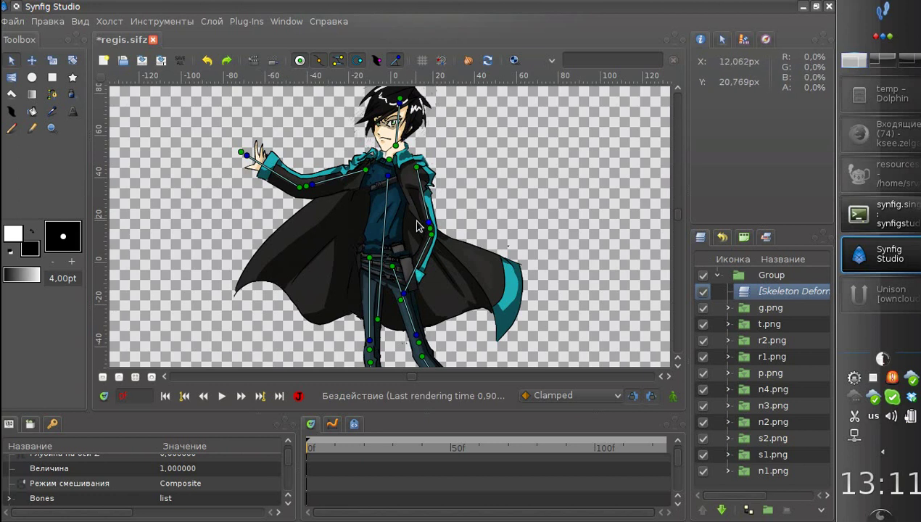
pyautogui.moveTo(412, 196); pyautogui.dragTo(400, 203)
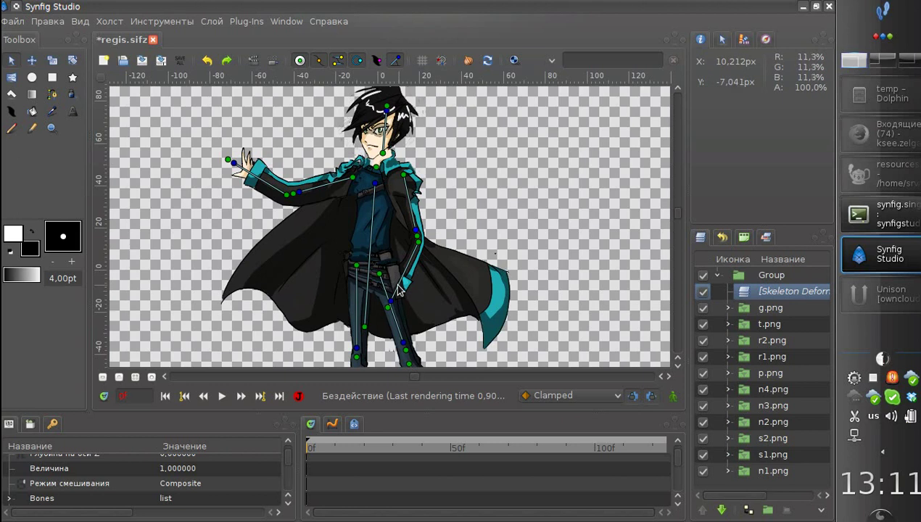
# Step: Reposition the elbow and shoulder joints of the arm at the image's right, and rotate its forearm outward to hang beside the body
pyautogui.moveTo(403, 266)
pyautogui.mouseDown()
pyautogui.moveTo(375, 232)
pyautogui.moveTo(374, 246)
pyautogui.moveTo(381, 226)
pyautogui.moveTo(374, 247)
pyautogui.moveTo(391, 267)
pyautogui.mouseUp()
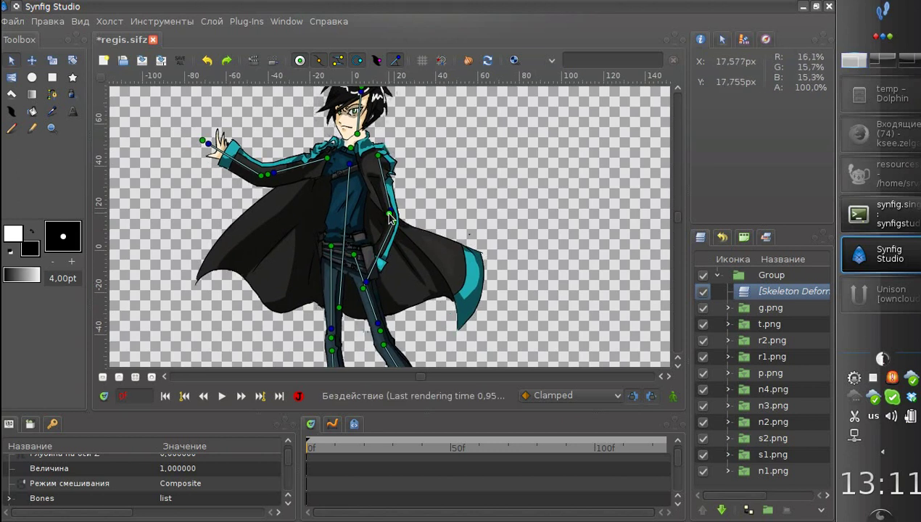
pyautogui.moveTo(389, 215); pyautogui.dragTo(386, 247)
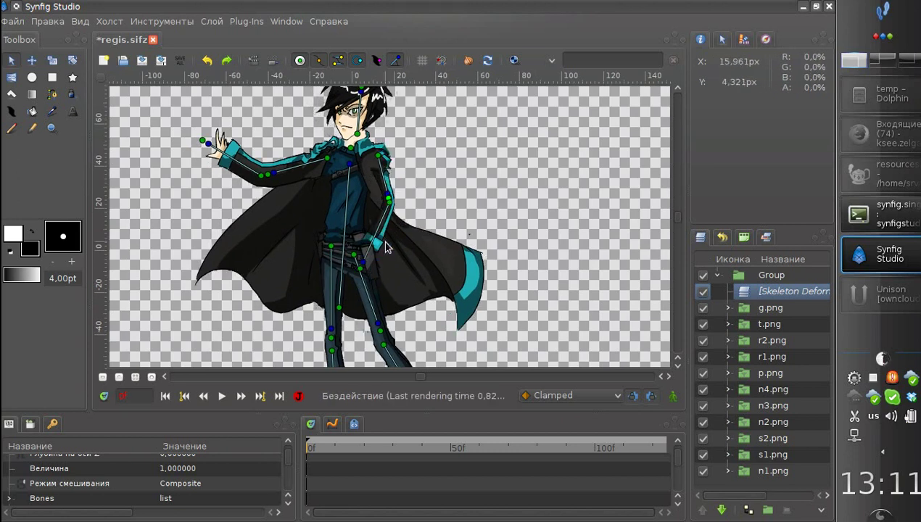
pyautogui.moveTo(378, 155); pyautogui.dragTo(381, 152)
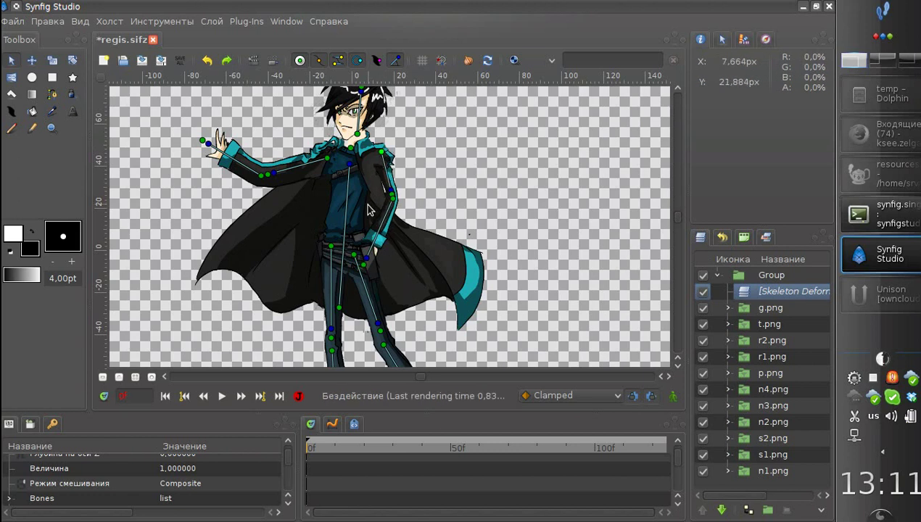
pyautogui.moveTo(390, 194); pyautogui.dragTo(411, 285)
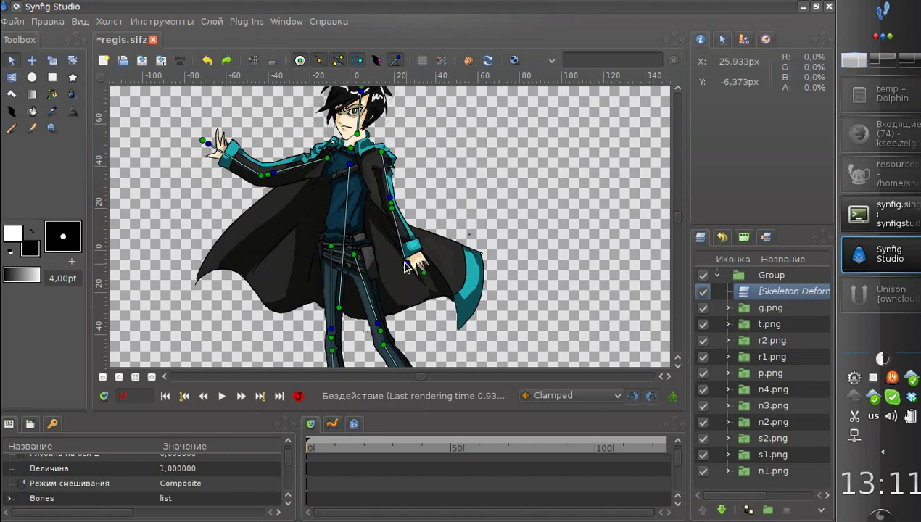
pyautogui.moveTo(404, 265); pyautogui.dragTo(402, 273)
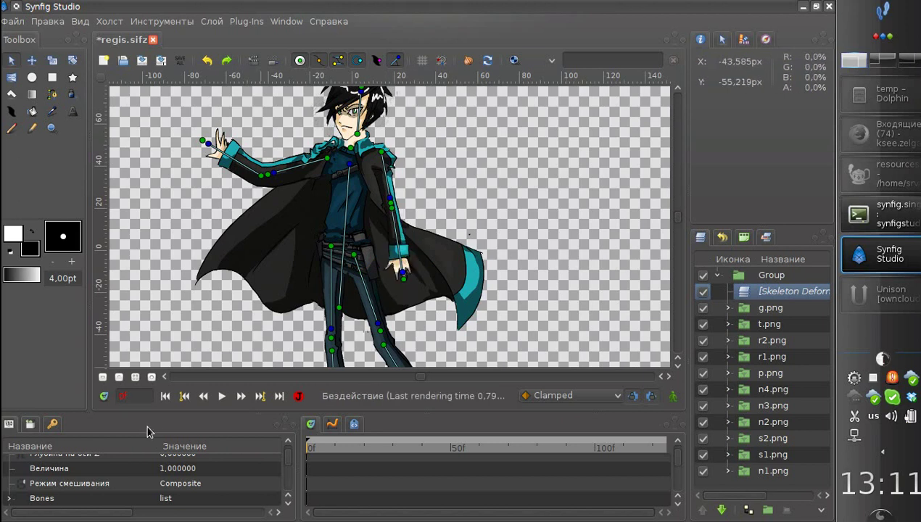
# Step: Enlarge the area showing the Skeleton Deformation layer's parameters and expand its Bones list
pyautogui.moveTo(183, 412); pyautogui.dragTo(179, 320)
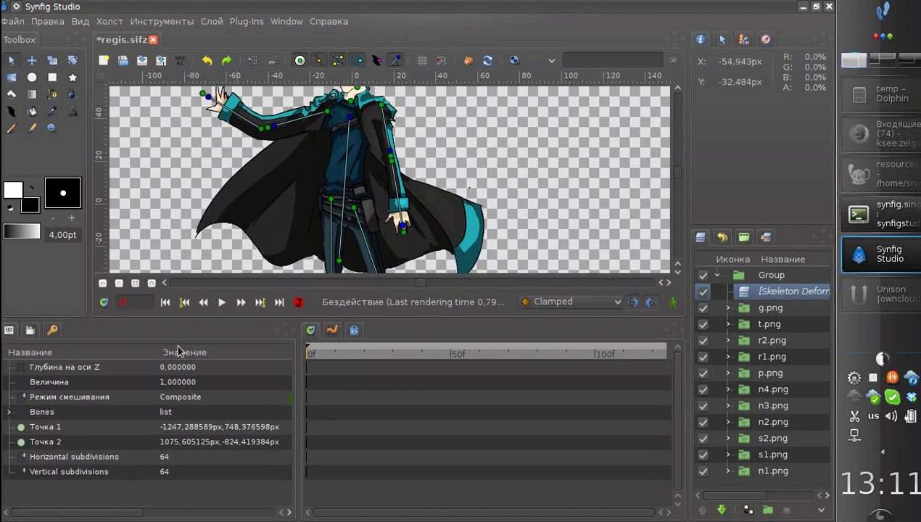
pyautogui.click(9, 412)
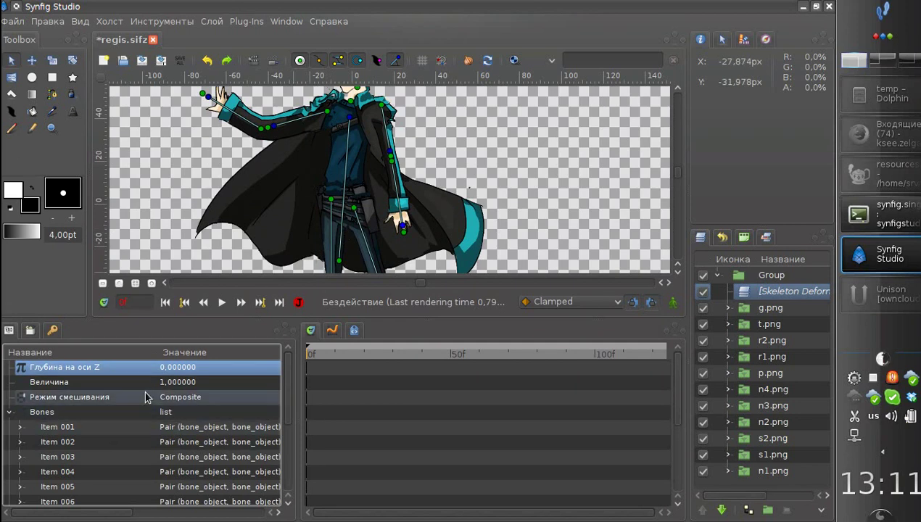
# Step: Rotate the forearm at the image's right across the belt and move the nearby thigh bone's origin outward
pyautogui.moveTo(347, 210); pyautogui.dragTo(334, 193)
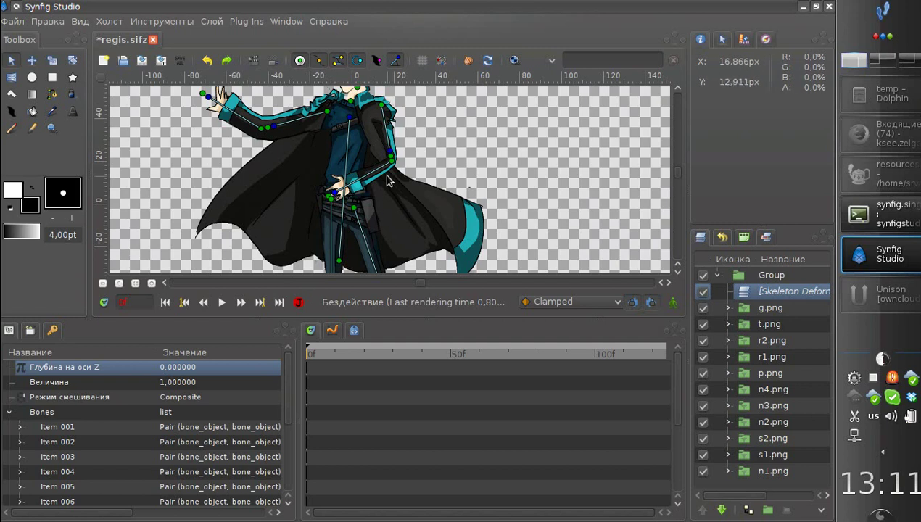
pyautogui.moveTo(335, 194); pyautogui.dragTo(396, 214)
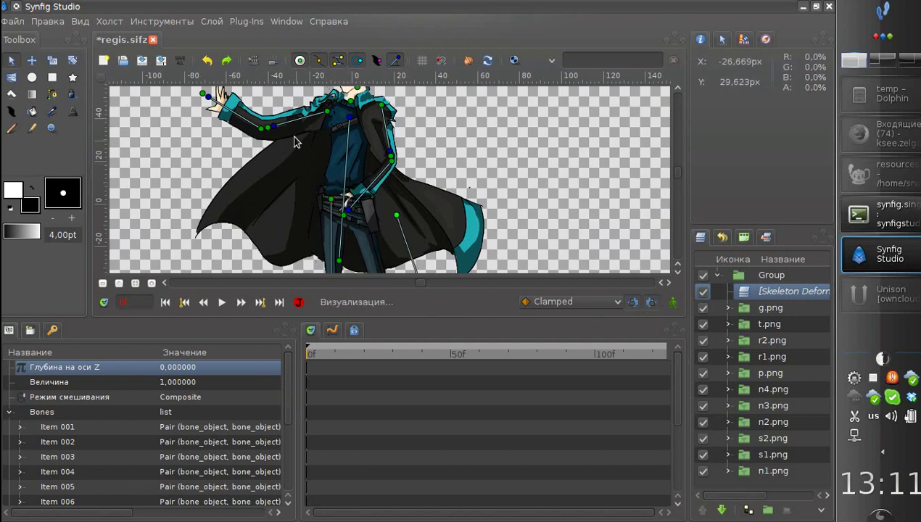
# Step: Lower the arm at the image's left beside the body, and return the other forearm and the displaced hip joint to their places
pyautogui.moveTo(276, 127); pyautogui.dragTo(324, 242)
pyautogui.moveTo(332, 187); pyautogui.dragTo(286, 193)
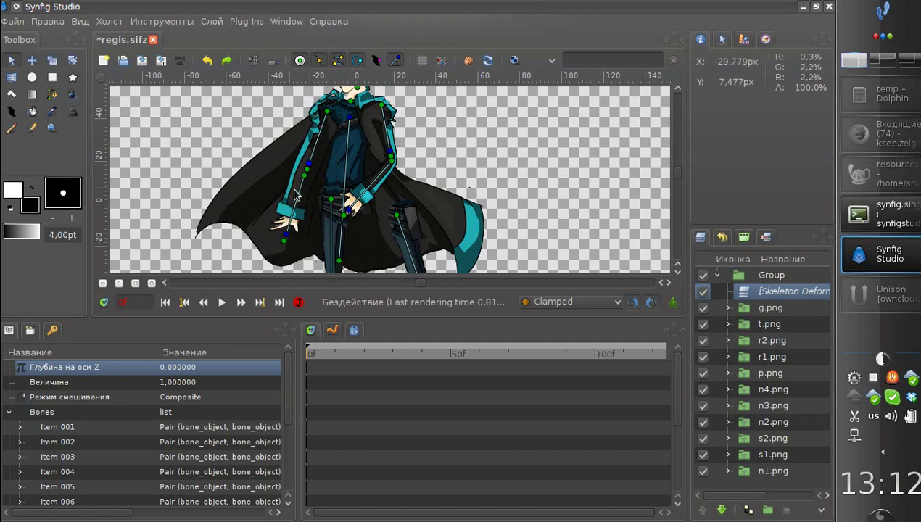
pyautogui.scroll(-3, 340, 167)
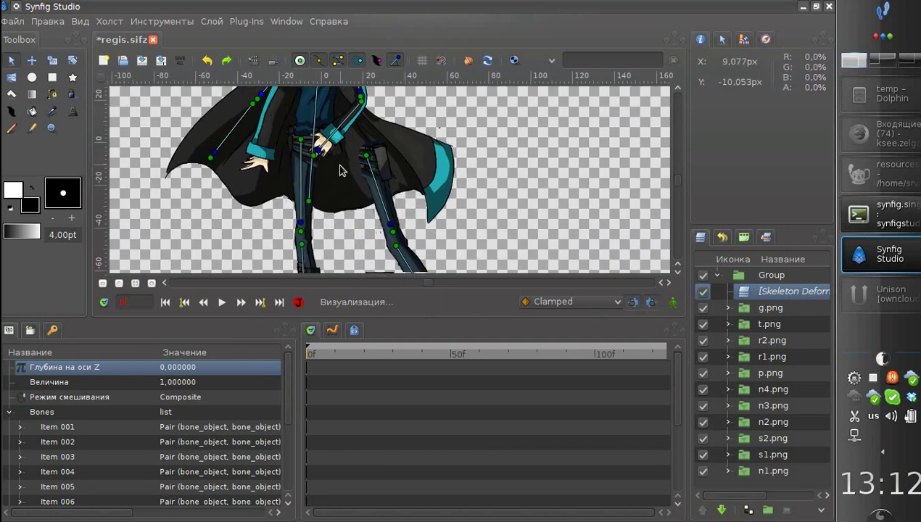
pyautogui.moveTo(317, 150)
pyautogui.mouseDown()
pyautogui.moveTo(372, 148)
pyautogui.moveTo(322, 154)
pyautogui.mouseUp()
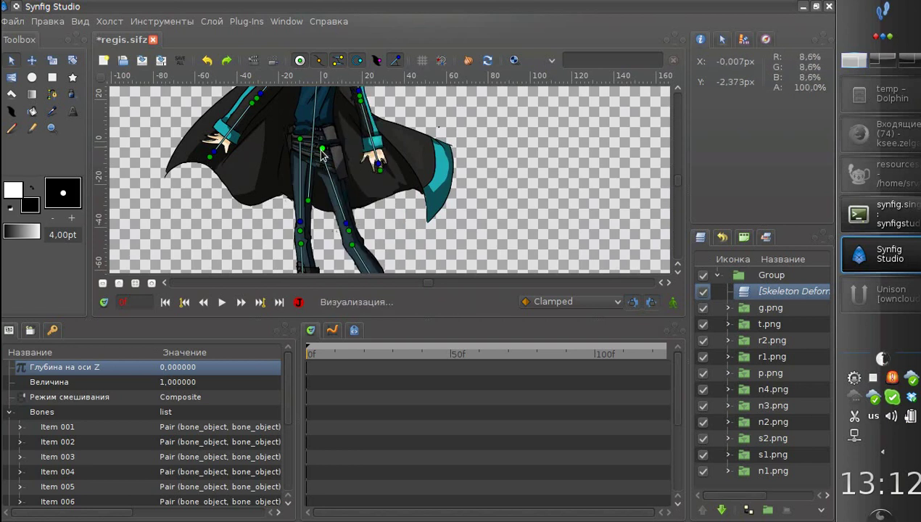
# Step: Rotate the thigh and shin at the image's right inward beside the other leg, and swing the thigh back outward
pyautogui.scroll(-3, 353, 189)
pyautogui.moveTo(353, 189); pyautogui.dragTo(298, 234)
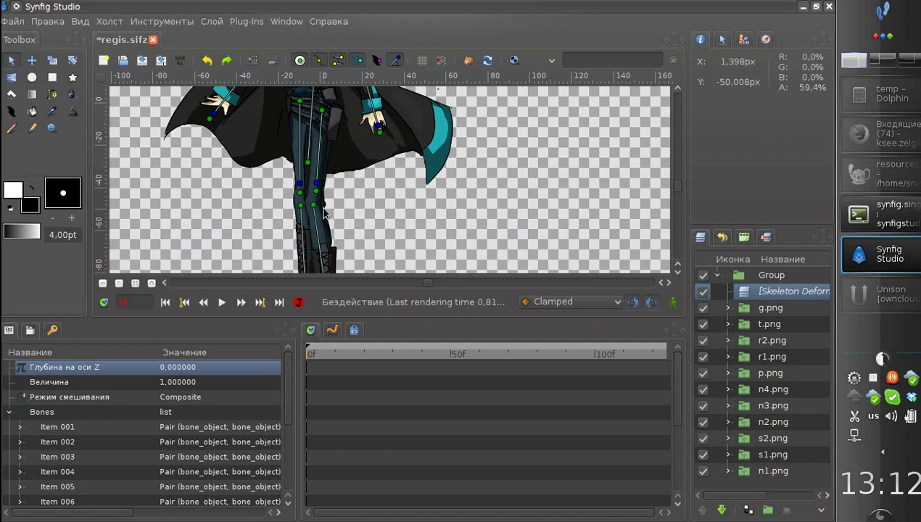
pyautogui.scroll(-6, 323, 211)
pyautogui.moveTo(327, 245); pyautogui.dragTo(303, 251)
pyautogui.scroll(6, 294, 267)
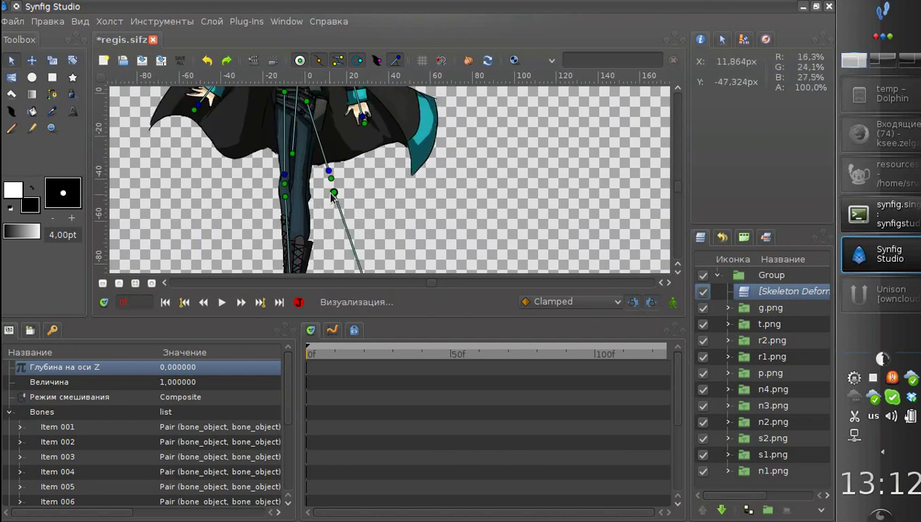
pyautogui.scroll(7, 330, 228)
pyautogui.scroll(2, 332, 232)
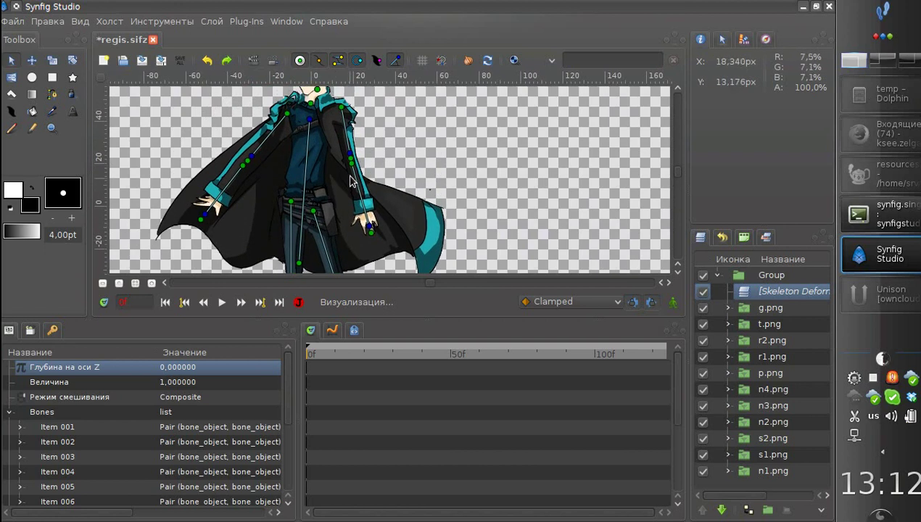
# Step: Rotate the upper arm at the image's right inward so the arm hangs straight down with the hand beside the hip pouch
pyautogui.moveTo(353, 169); pyautogui.dragTo(338, 163)
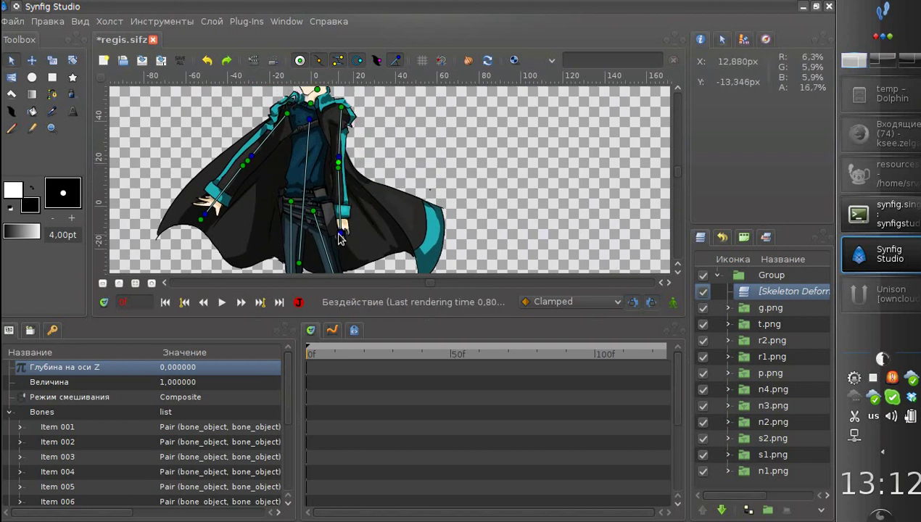
pyautogui.moveTo(340, 233); pyautogui.dragTo(310, 205)
pyautogui.scroll(1, 310, 205)
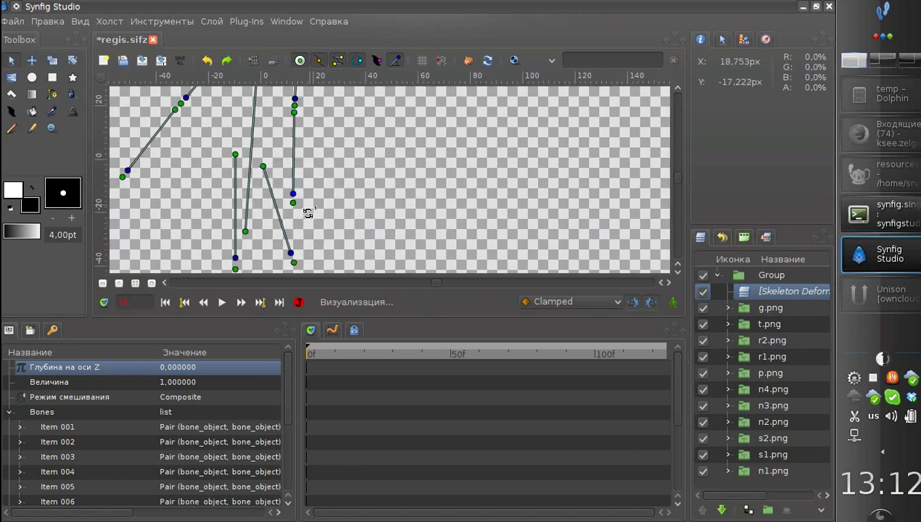
pyautogui.scroll(1, 306, 212)
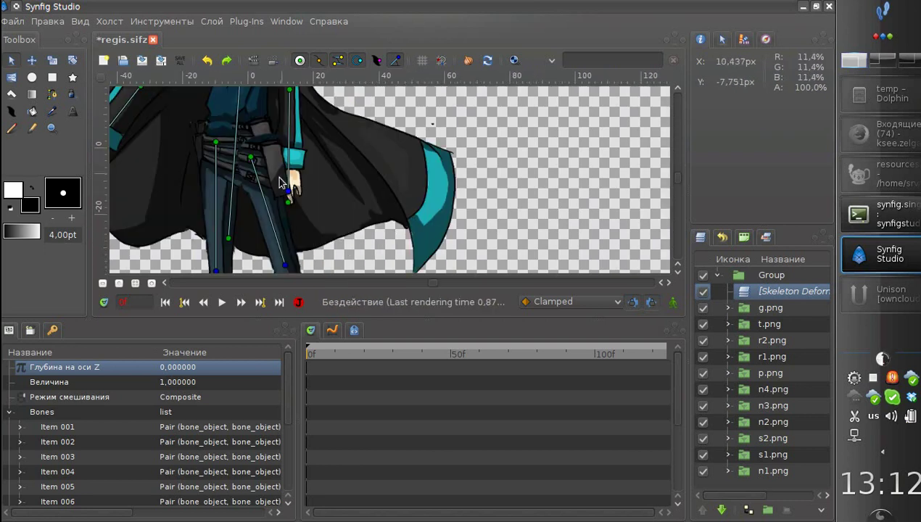
pyautogui.scroll(2, 274, 203)
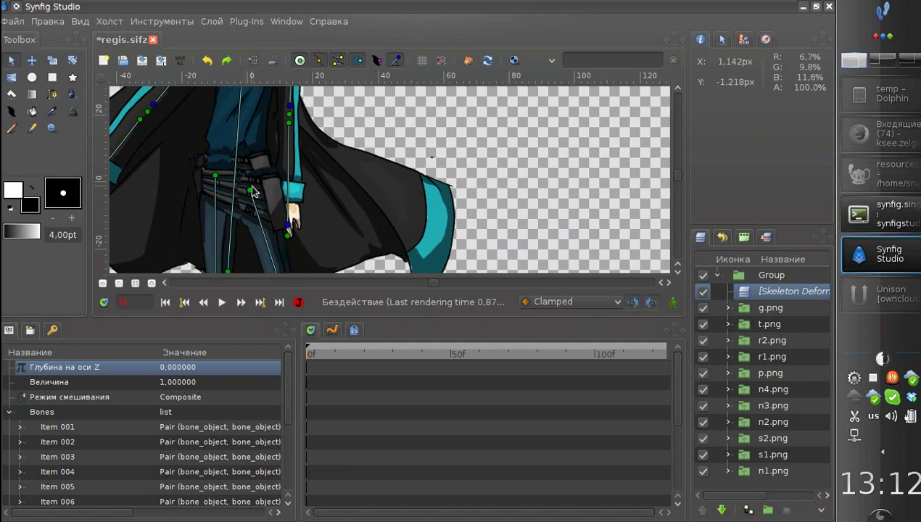
# Step: Expand Item 002 and Item 003 in the Bones list and select their bones to highlight the matching handles on the character
pyautogui.moveTo(343, 198); pyautogui.dragTo(422, 195)
pyautogui.click(20, 441)
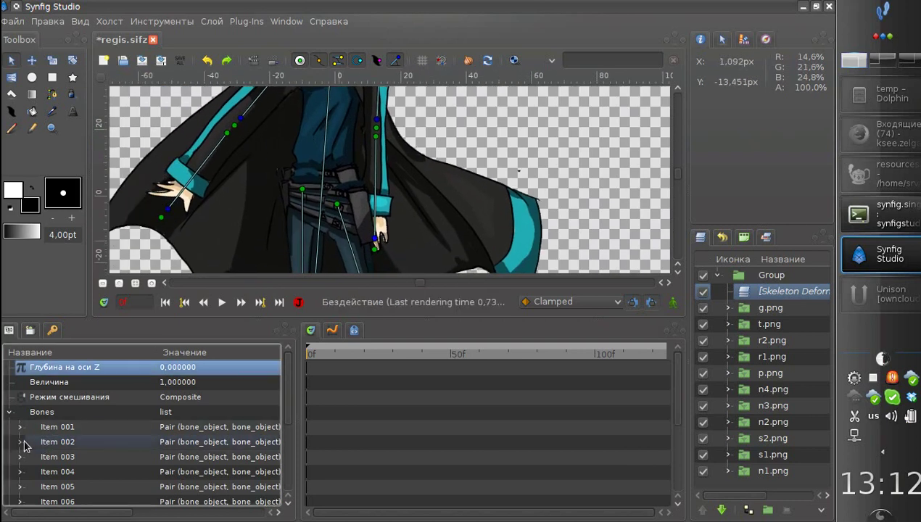
pyautogui.click(62, 472)
pyautogui.scroll(-3, 58, 485)
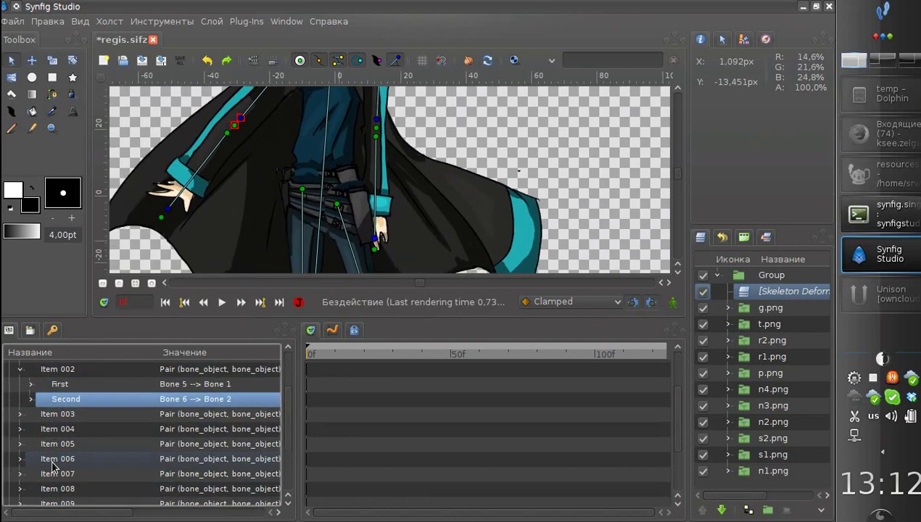
pyautogui.click(20, 414)
pyautogui.click(64, 430)
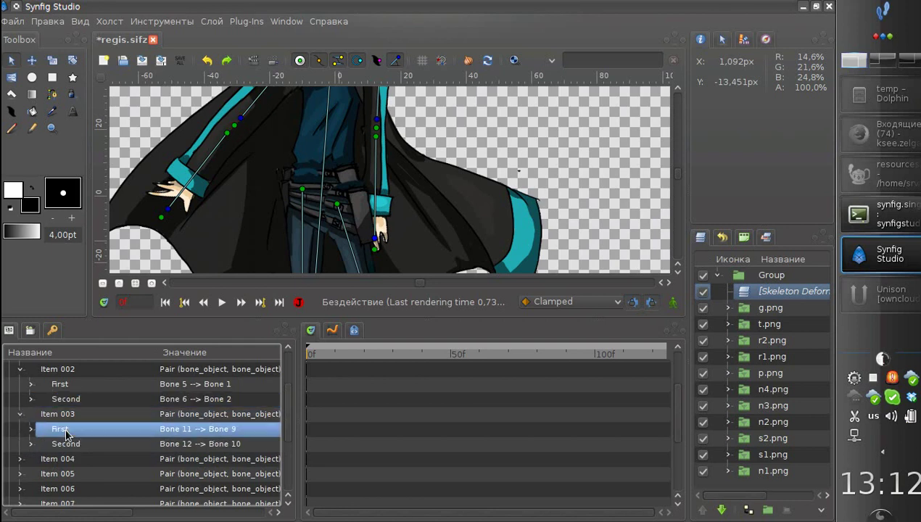
pyautogui.click(56, 444)
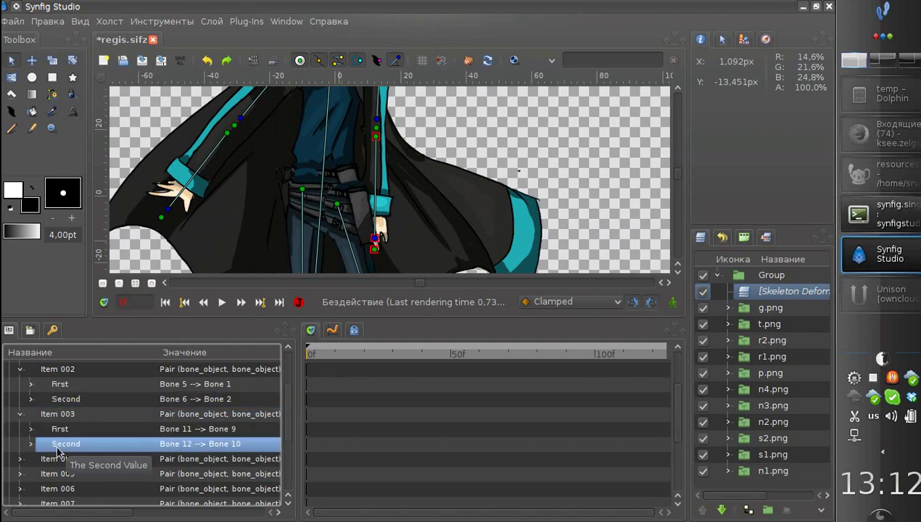
# Step: Set the Z-Order of Item 003's second bone, Bone 12, to 3
pyautogui.click(30, 444)
pyautogui.scroll(-7, 50, 444)
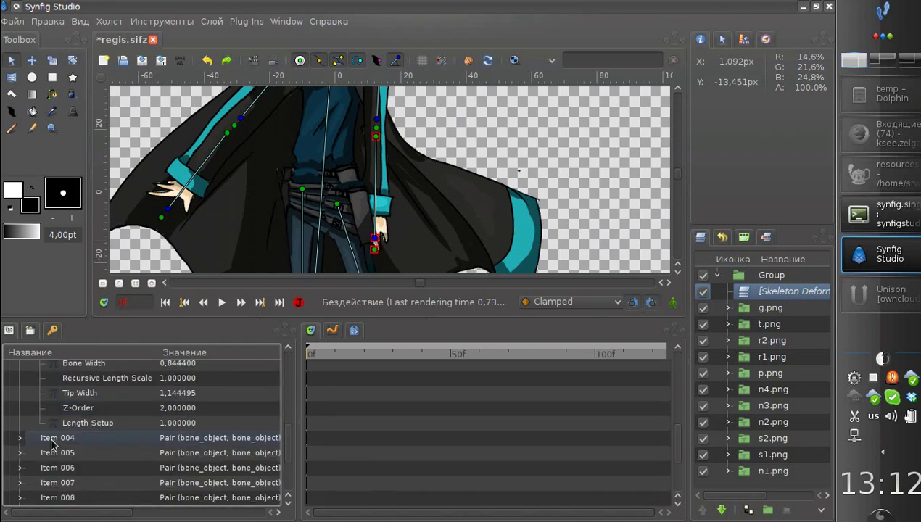
pyautogui.scroll(3, 53, 464)
pyautogui.click(135, 458)
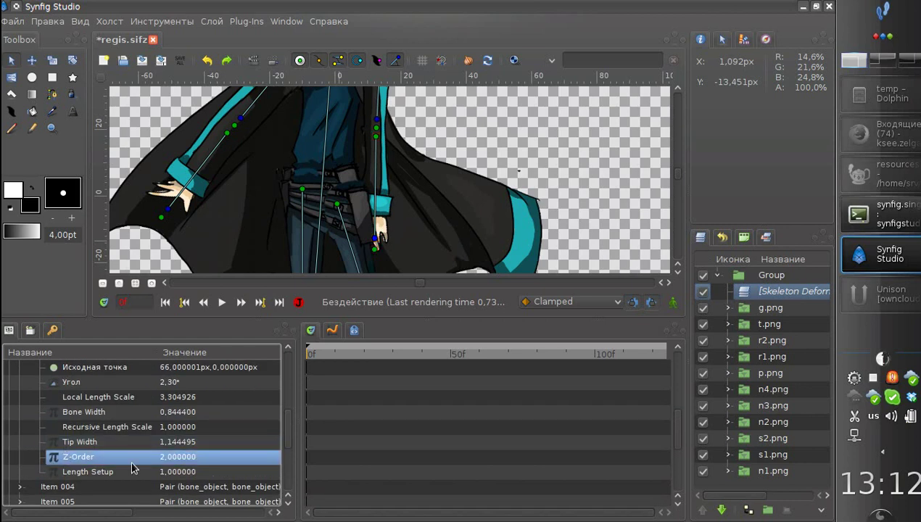
pyautogui.click(179, 458)
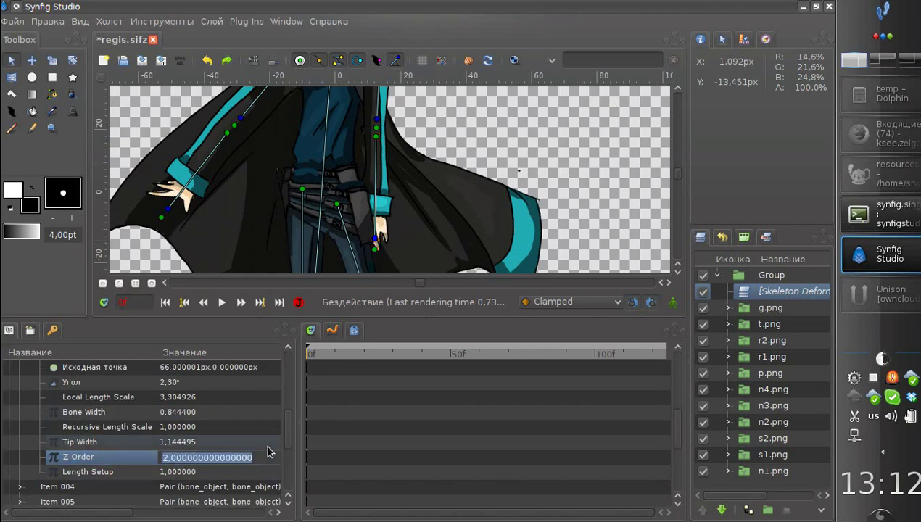
pyautogui.write('3')
pyautogui.press('Return')
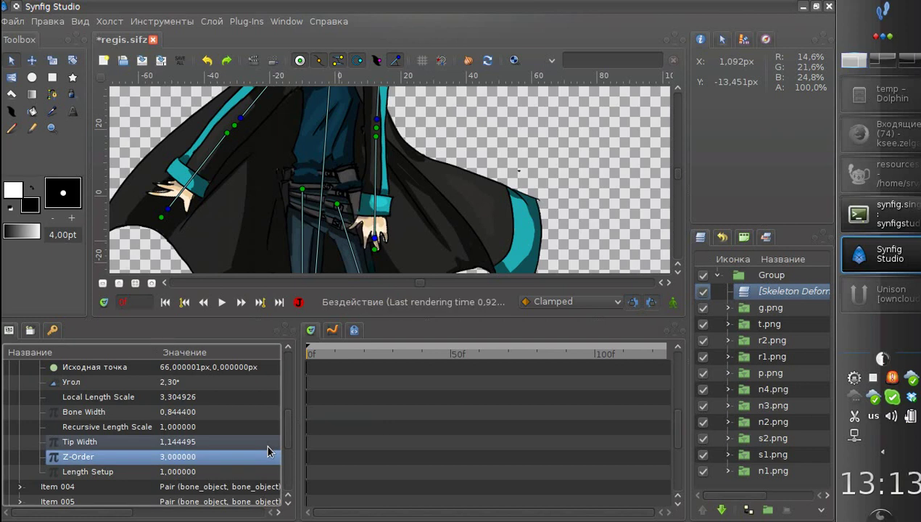
# Step: Collapse Item 003 and rotate the forearm at the image's right inward so the hand rests over the belt
pyautogui.scroll(3, 29, 417)
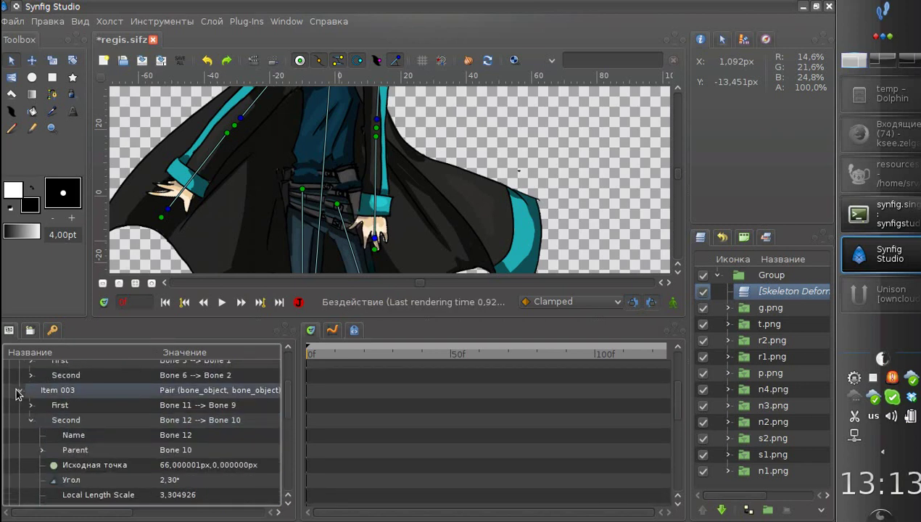
pyautogui.click(18, 392)
pyautogui.moveTo(373, 239); pyautogui.dragTo(303, 208)
pyautogui.moveTo(340, 177); pyautogui.dragTo(319, 241)
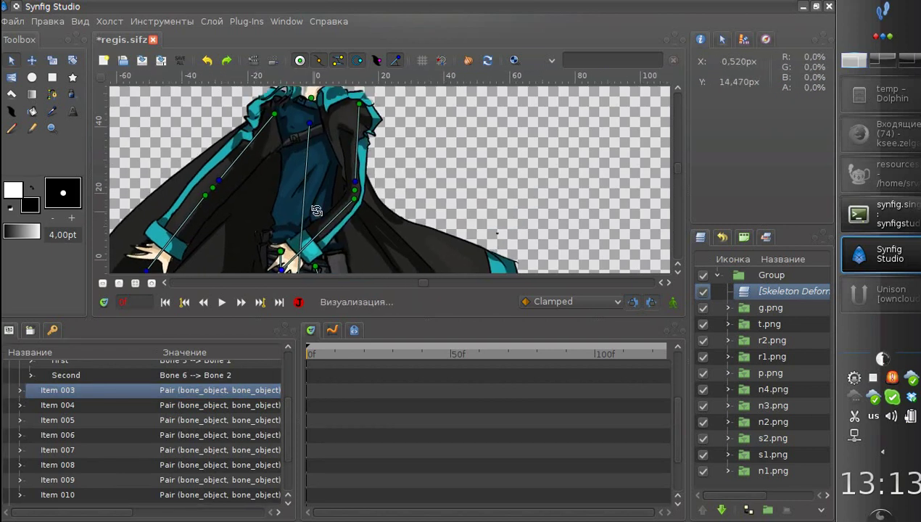
pyautogui.scroll(-2, 316, 206)
pyautogui.moveTo(367, 215); pyautogui.dragTo(389, 180)
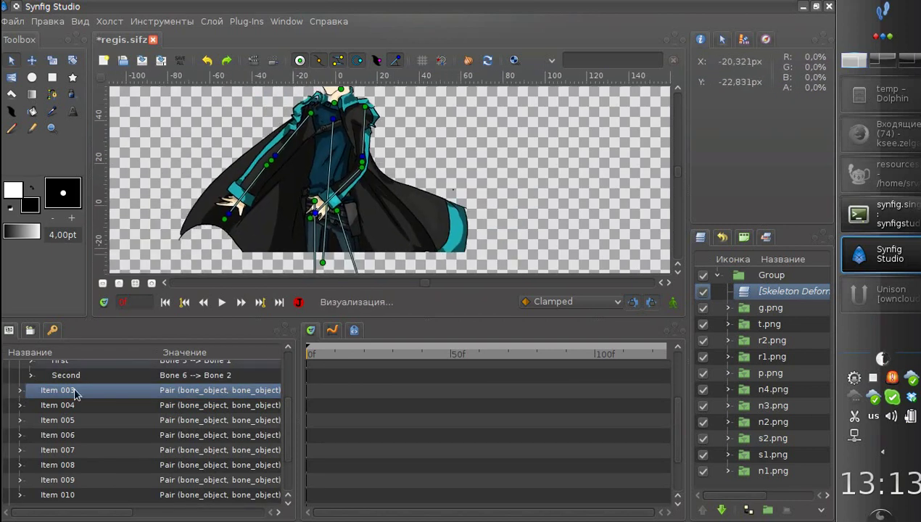
# Step: Expand Item 003 and its second bone again, and select the bone's Z-Order parameter
pyautogui.click(19, 394)
pyautogui.click(30, 420)
pyautogui.scroll(-2, 81, 450)
pyautogui.scroll(-2, 82, 450)
pyautogui.click(87, 411)
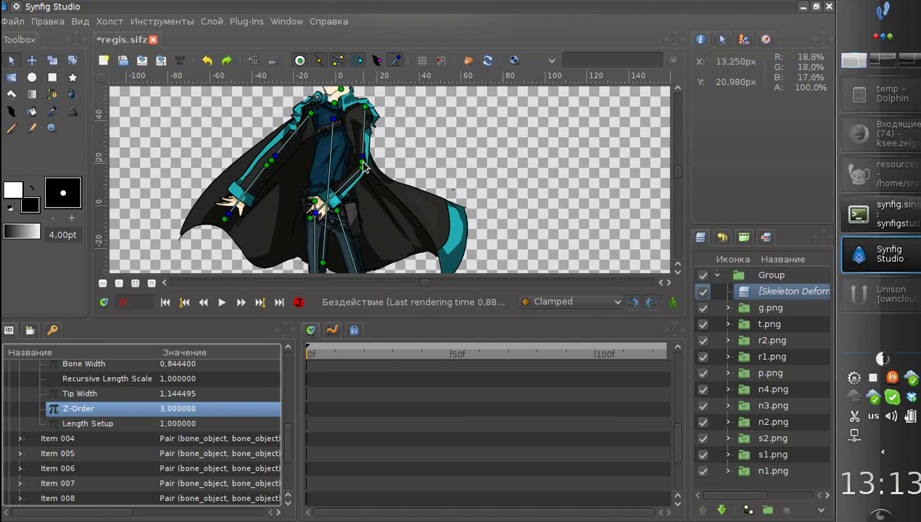
# Step: Move the elbow at the image's right outward so the hand returns beside the hip, and nudge the shoulder joint slightly
pyautogui.moveTo(365, 165); pyautogui.dragTo(383, 160)
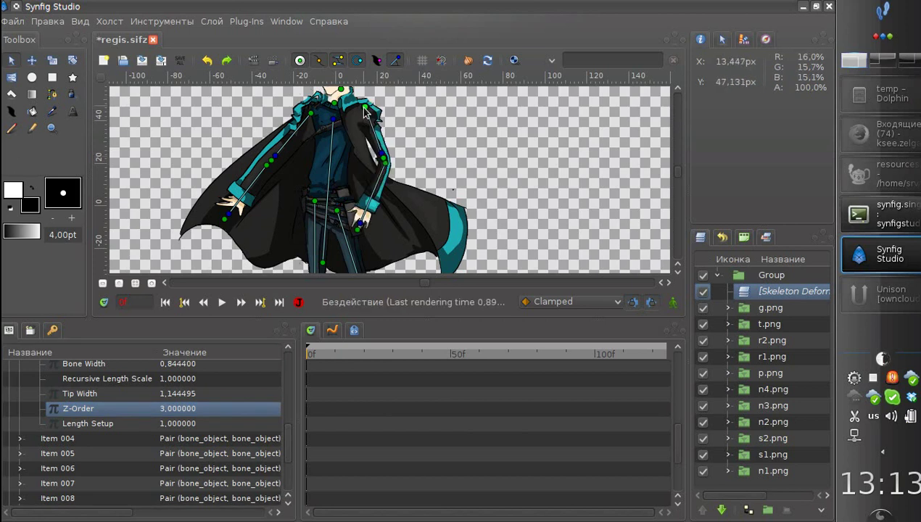
pyautogui.moveTo(364, 108); pyautogui.dragTo(363, 106)
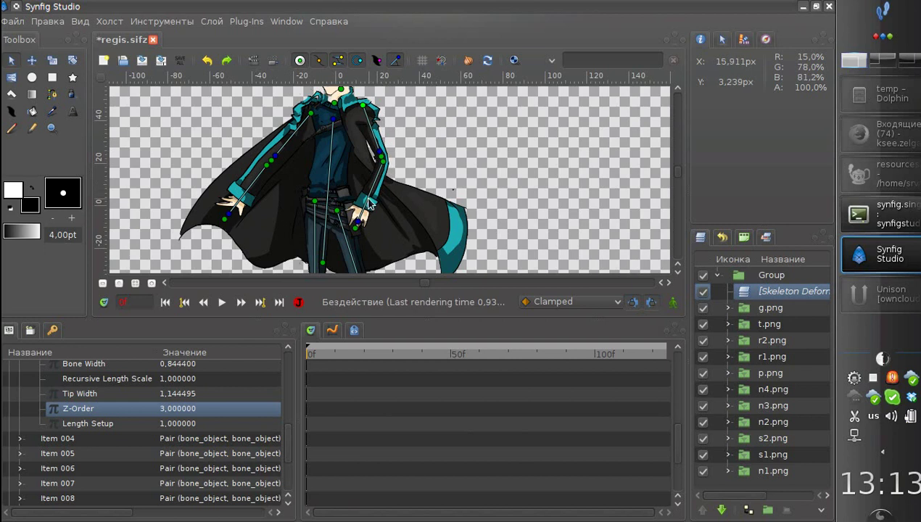
pyautogui.scroll(-1, 368, 205)
pyautogui.scroll(-1, 355, 197)
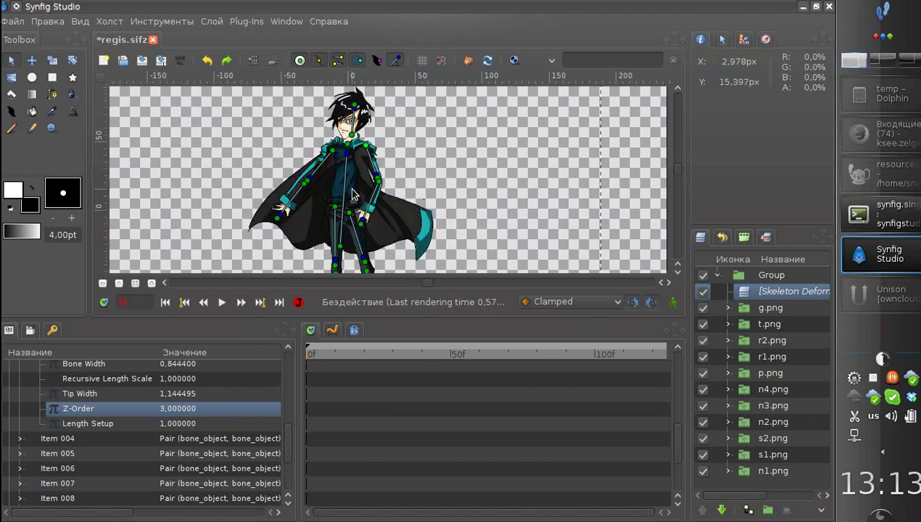
# Step: Show the whole posed character, select the Group layer and collapse it
pyautogui.moveTo(355, 192); pyautogui.dragTo(312, 143)
pyautogui.moveTo(305, 201); pyautogui.dragTo(304, 166)
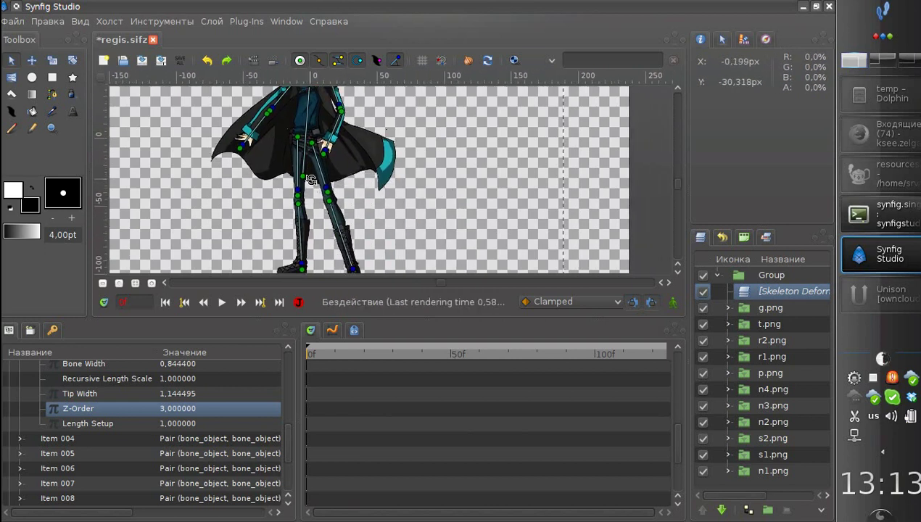
pyautogui.scroll(-1, 332, 226)
pyautogui.moveTo(368, 188); pyautogui.dragTo(379, 227)
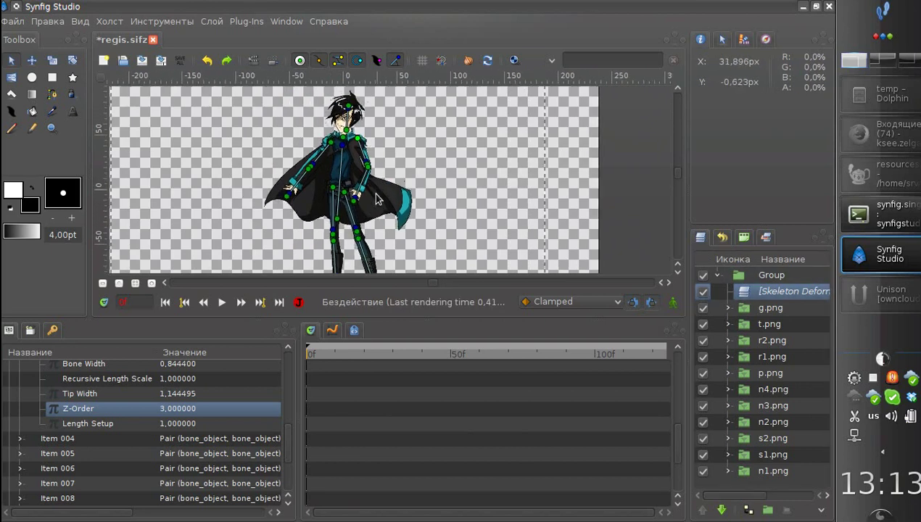
pyautogui.scroll(-1, 376, 194)
pyautogui.moveTo(373, 241); pyautogui.dragTo(360, 217)
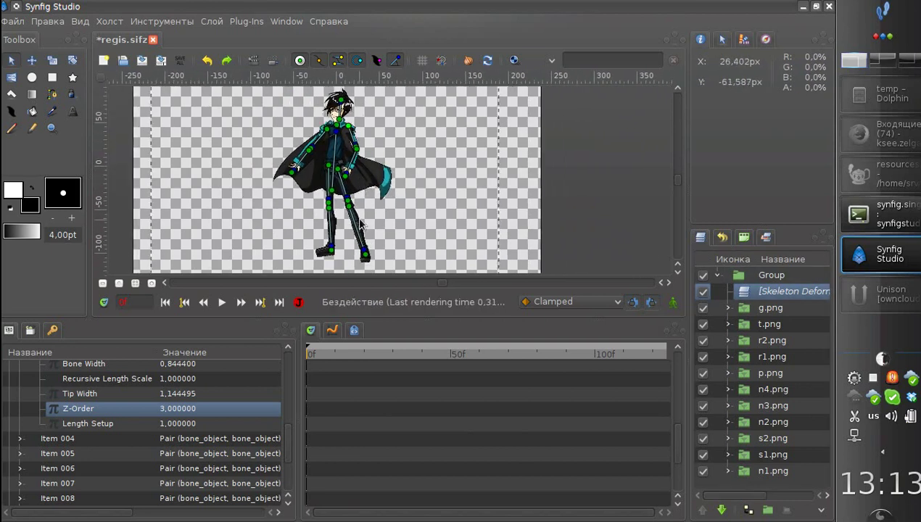
pyautogui.click(726, 279)
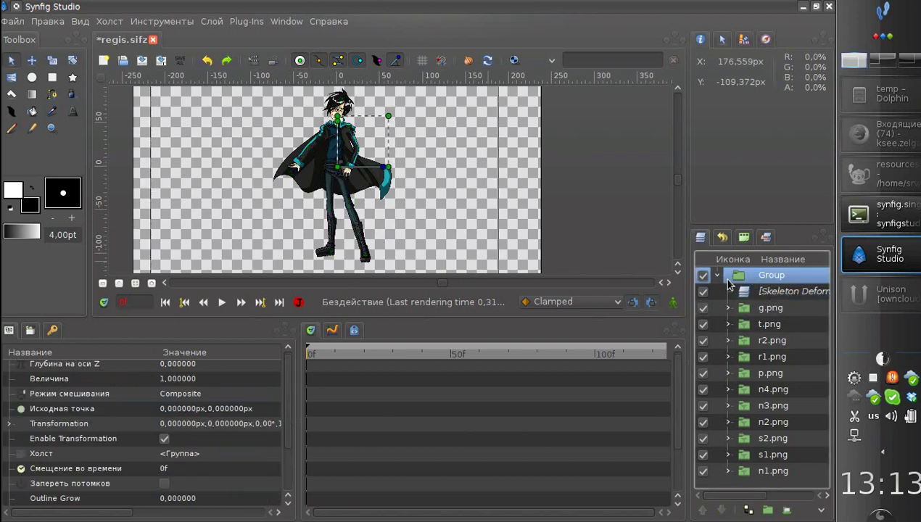
pyautogui.click(719, 277)
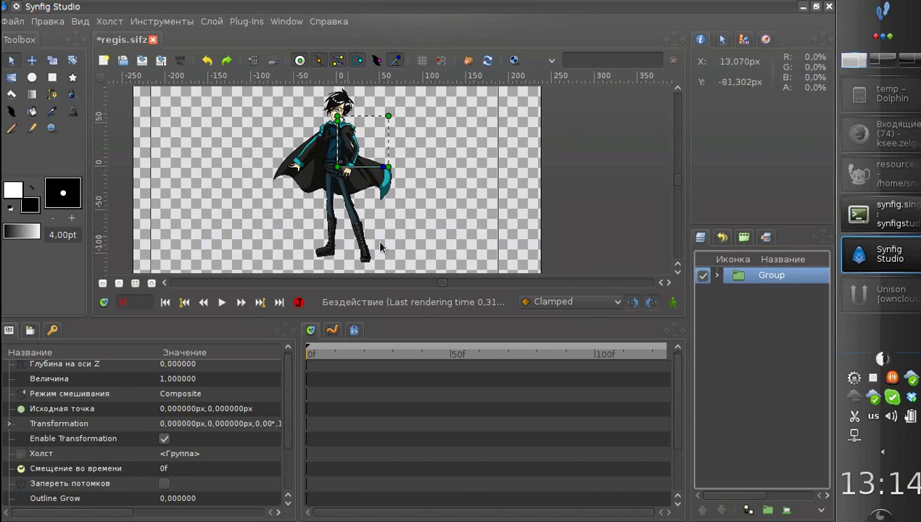
# Step: Close regis.sifz, create a new blank animation and make the canvas area taller
pyautogui.click(153, 40)
pyautogui.click(421, 291)
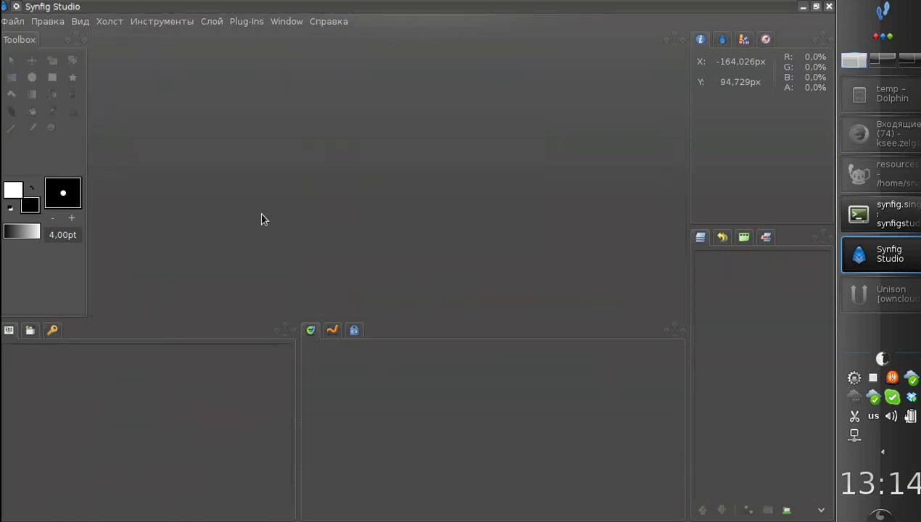
pyautogui.click(13, 21)
pyautogui.click(19, 58)
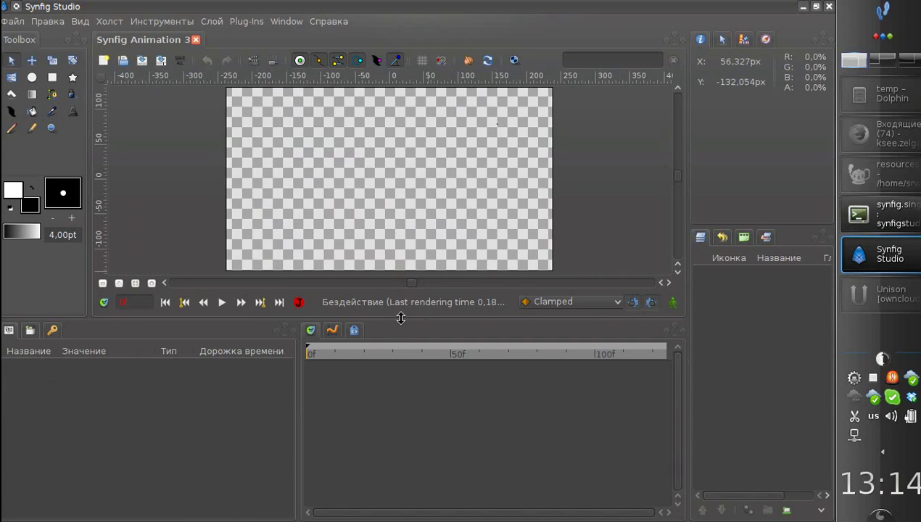
pyautogui.moveTo(401, 318); pyautogui.dragTo(402, 339)
# Step: Switch to Dolphin and browse the cutout part images in synfig-deform-demo, selecting g.png and n1.png
pyautogui.click(883, 91)
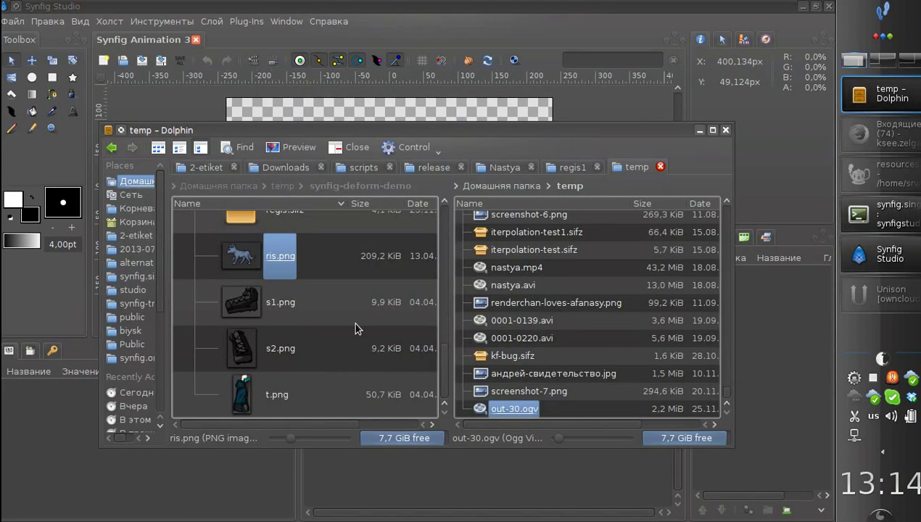
pyautogui.scroll(5, 351, 321)
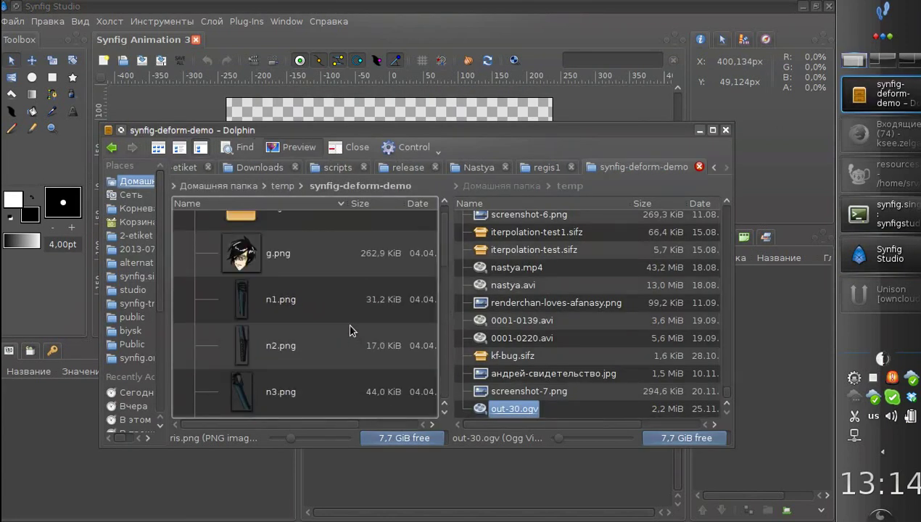
pyautogui.scroll(1, 351, 326)
pyautogui.moveTo(312, 297); pyautogui.dragTo(301, 339)
pyautogui.scroll(-3, 313, 316)
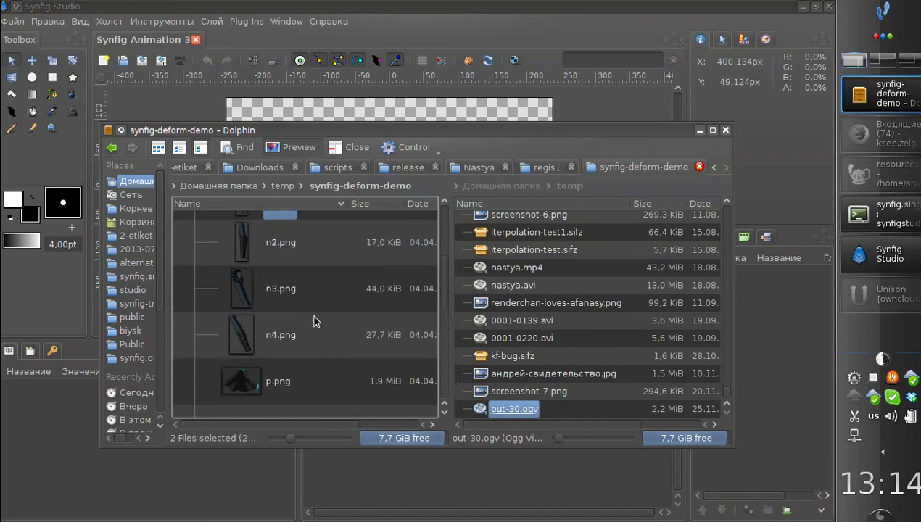
pyautogui.scroll(4, 312, 316)
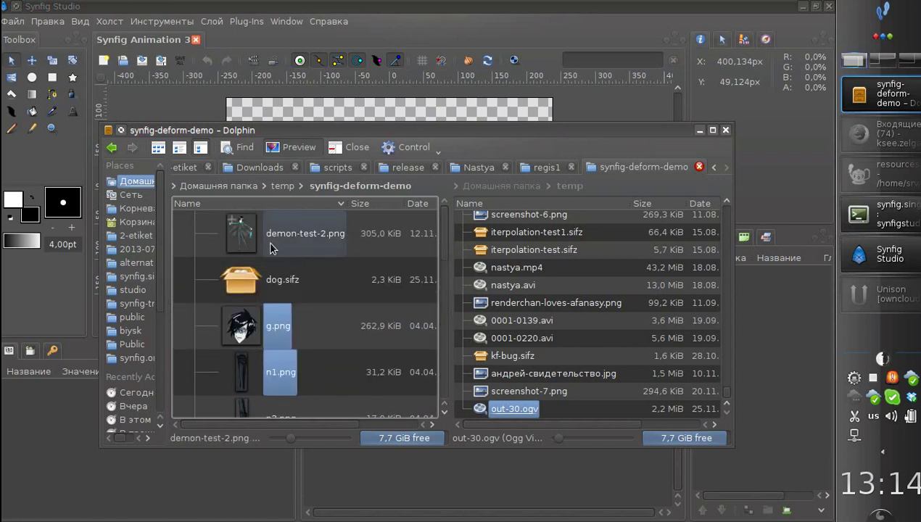
# Step: Import demon-test-2.png from the folder onto the blank Synfig Studio canvas and enlarge the image slightly
pyautogui.moveTo(270, 249); pyautogui.dragTo(357, 107)
pyautogui.click(700, 131)
pyautogui.click(408, 187)
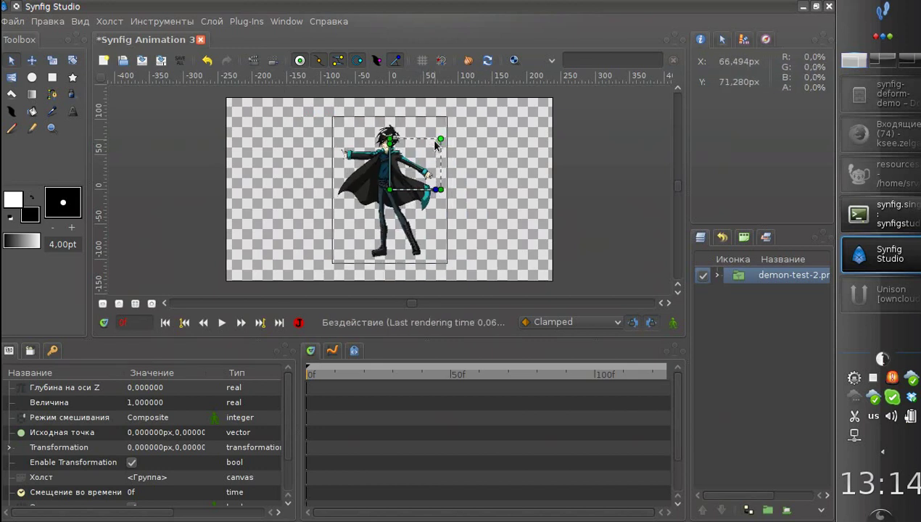
pyautogui.moveTo(439, 139); pyautogui.dragTo(440, 138)
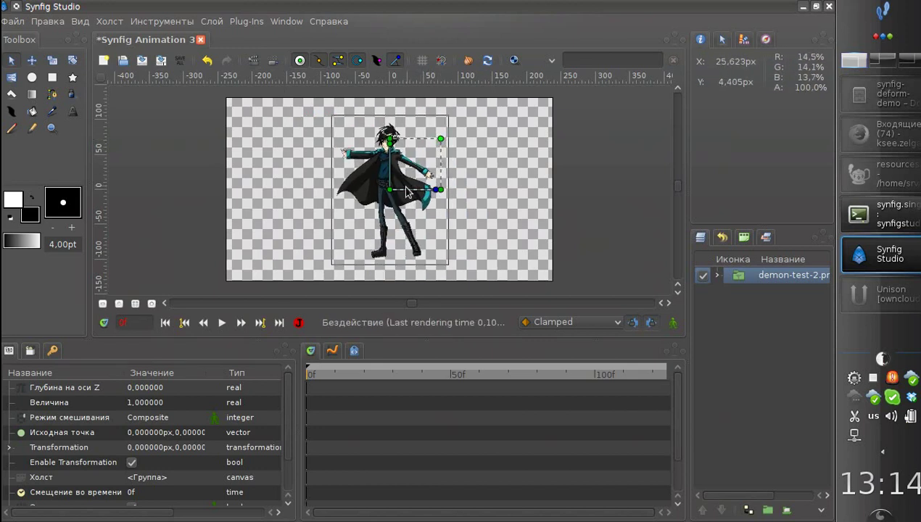
# Step: Examine the imported character image from the outstretched arms down to the boots
pyautogui.moveTo(396, 197); pyautogui.dragTo(350, 214)
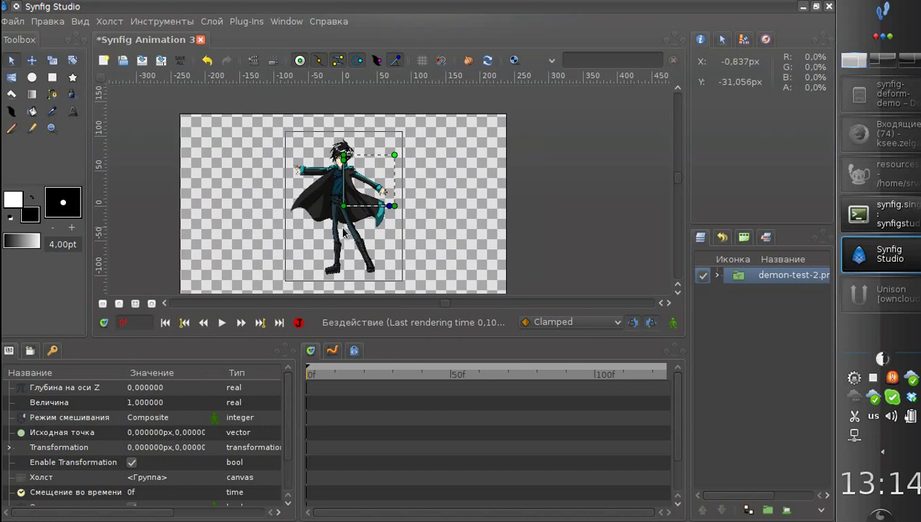
pyautogui.keyDown('ctrl'); pyautogui.scroll(1, 368, 239); pyautogui.keyUp('ctrl')
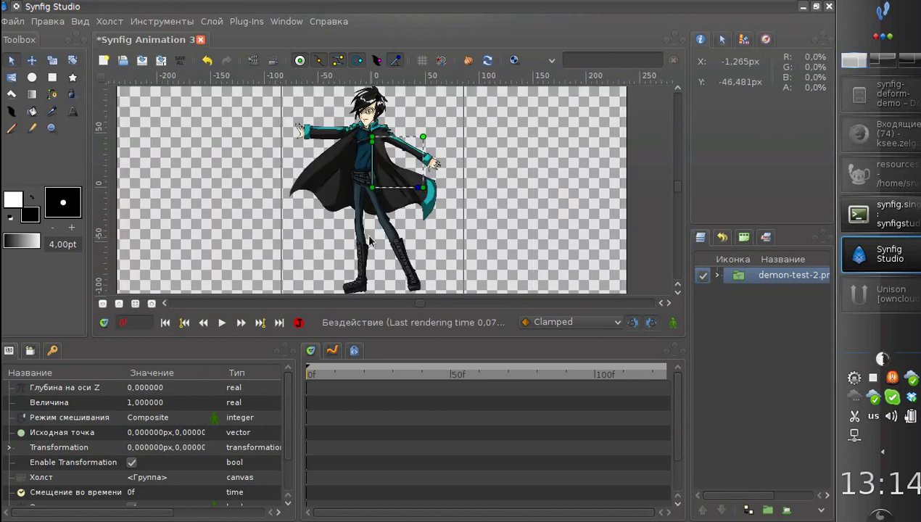
pyautogui.moveTo(378, 209); pyautogui.dragTo(400, 223)
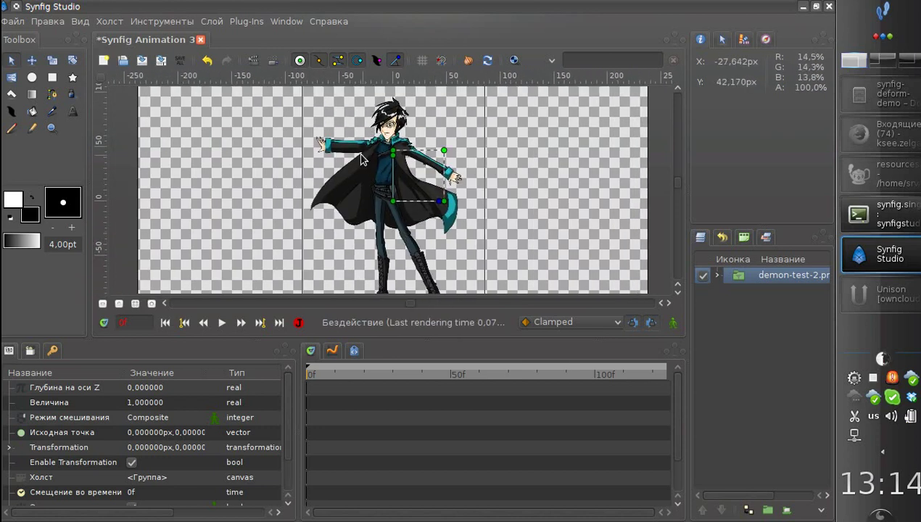
pyautogui.keyDown('ctrl'); pyautogui.scroll(1, 323, 169); pyautogui.keyUp('ctrl')
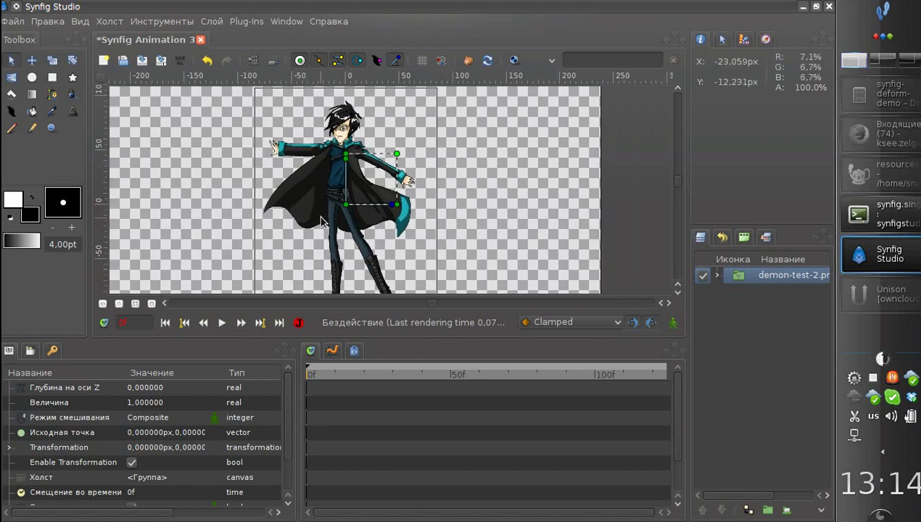
pyautogui.scroll(1, 319, 199)
pyautogui.hscroll(-1, 318, 199)
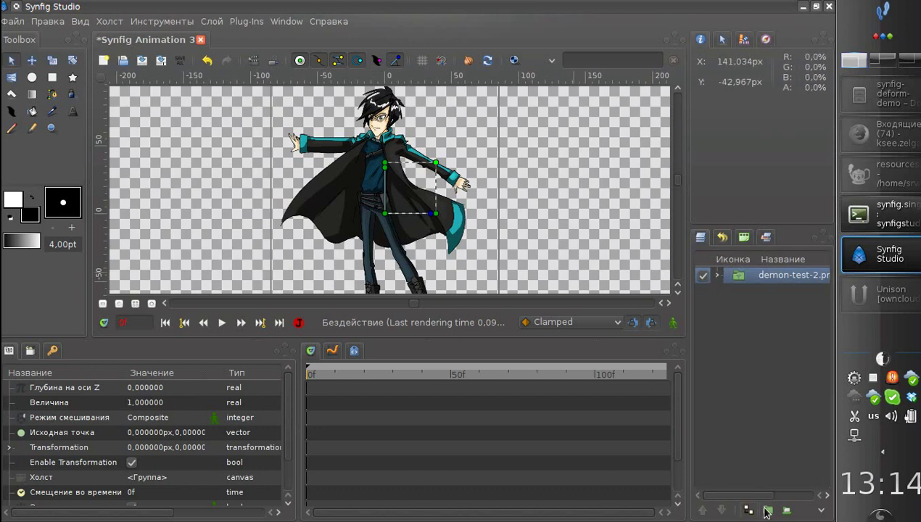
pyautogui.scroll(-4, 407, 210)
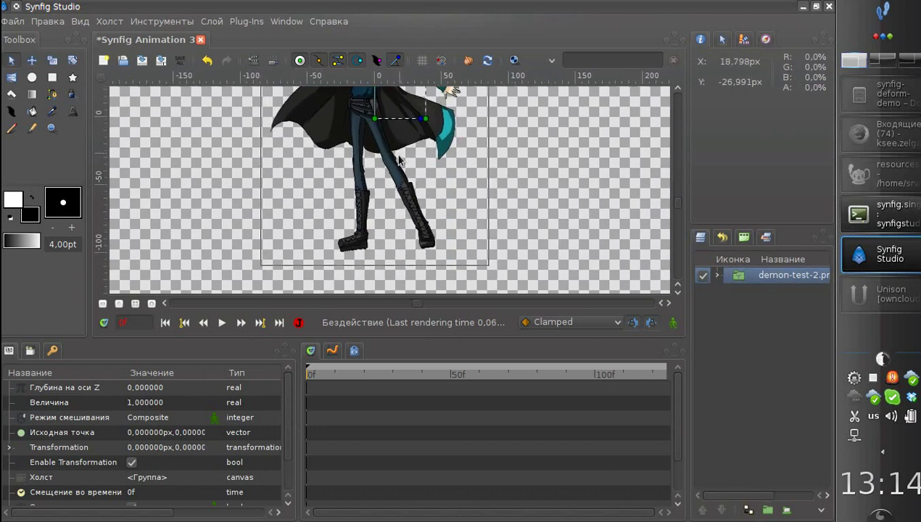
pyautogui.scroll(4, 407, 211)
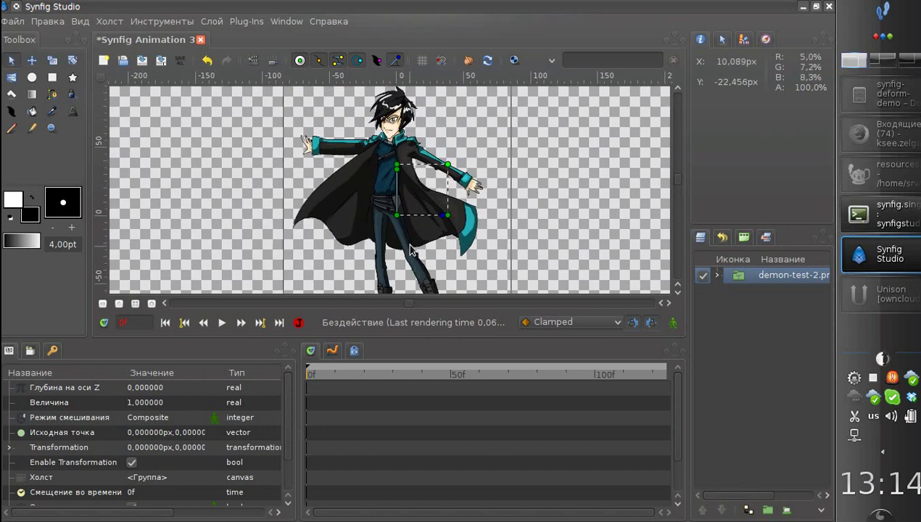
# Step: Group the demon-test-2.png layer, expand the new group and select the image layer inside it
pyautogui.click(766, 511)
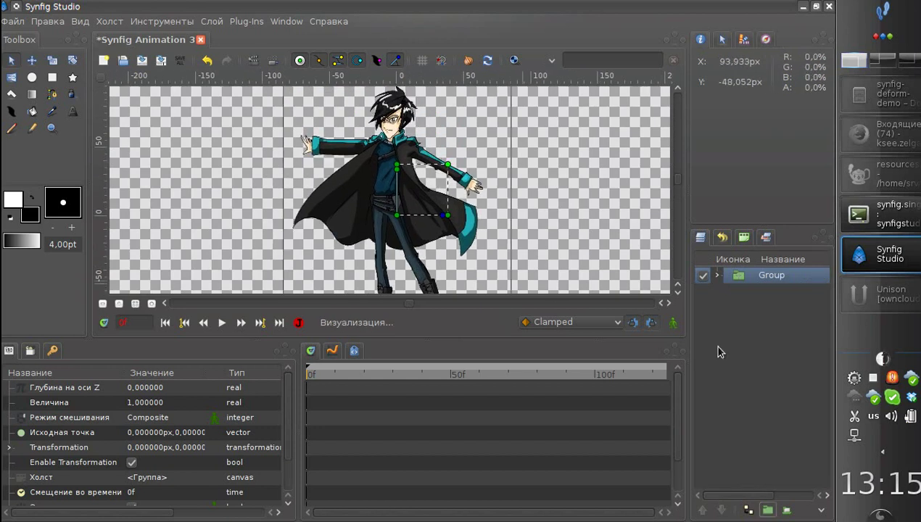
pyautogui.click(716, 275)
pyautogui.click(738, 291)
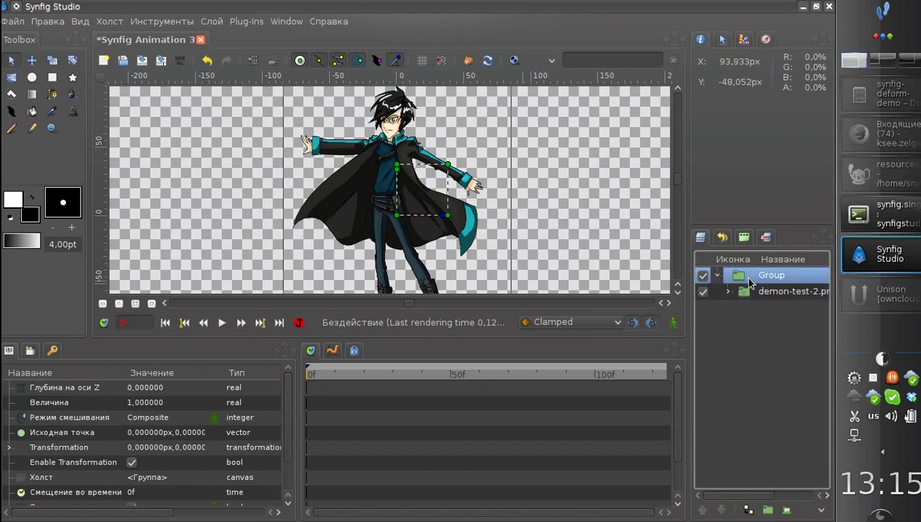
# Step: Draw a closed spline region loosely around the character's arm at the right of the image, inside the group above the image layer
pyautogui.click(52, 93)
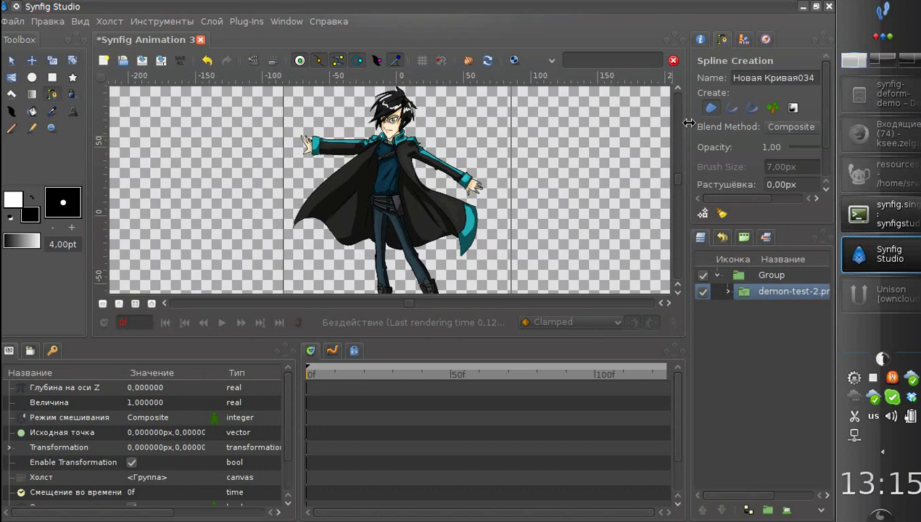
pyautogui.keyDown('ctrl'); pyautogui.scroll(2, 381, 161); pyautogui.keyUp('ctrl')
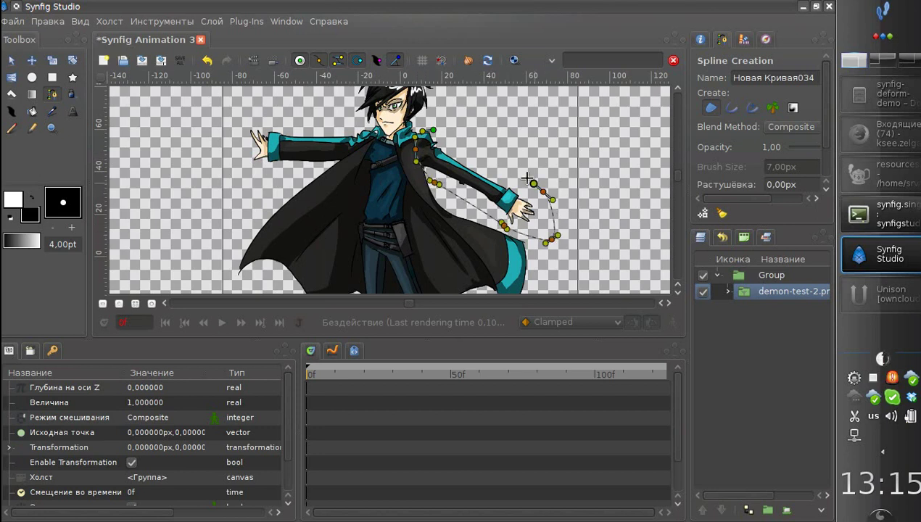
pyautogui.rightClick(433, 131)
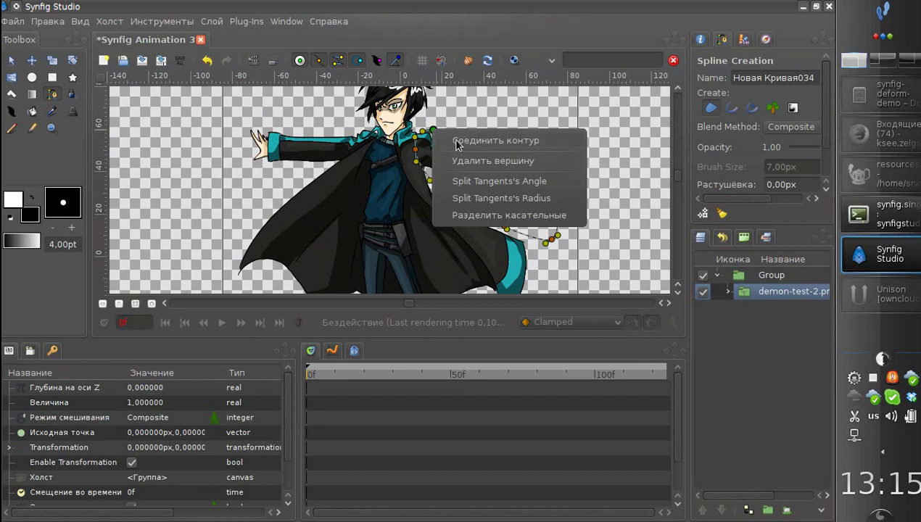
pyautogui.click(457, 143)
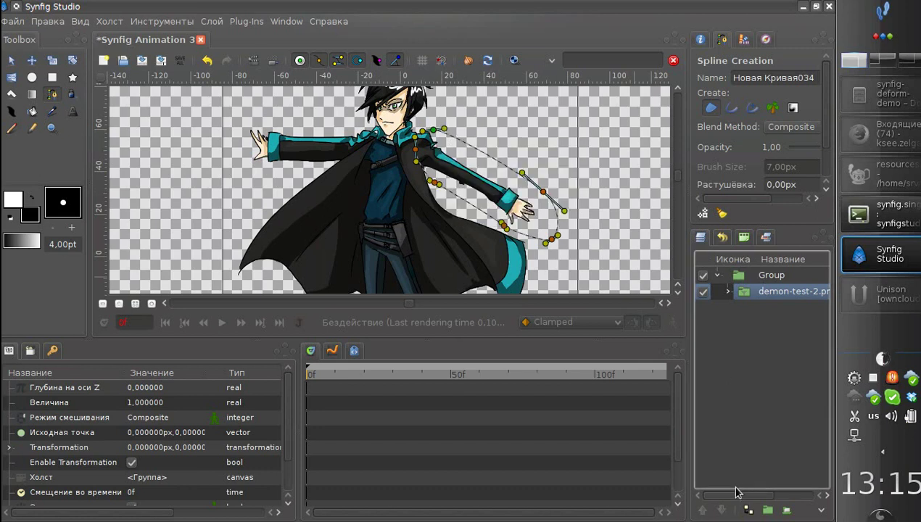
pyautogui.click(705, 214)
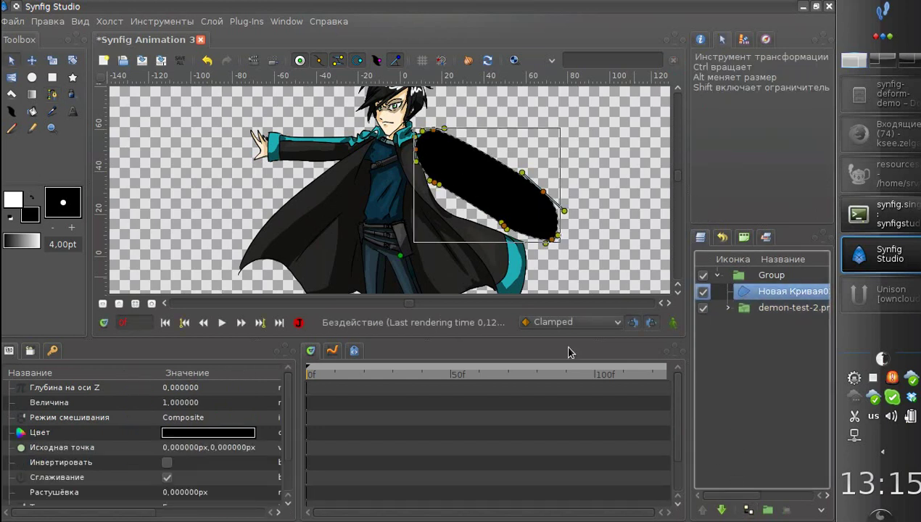
# Step: Invert the arm region and set its blend method to Alpha Over so it masks the image to the arm
pyautogui.scroll(-2, 99, 433)
pyautogui.click(165, 425)
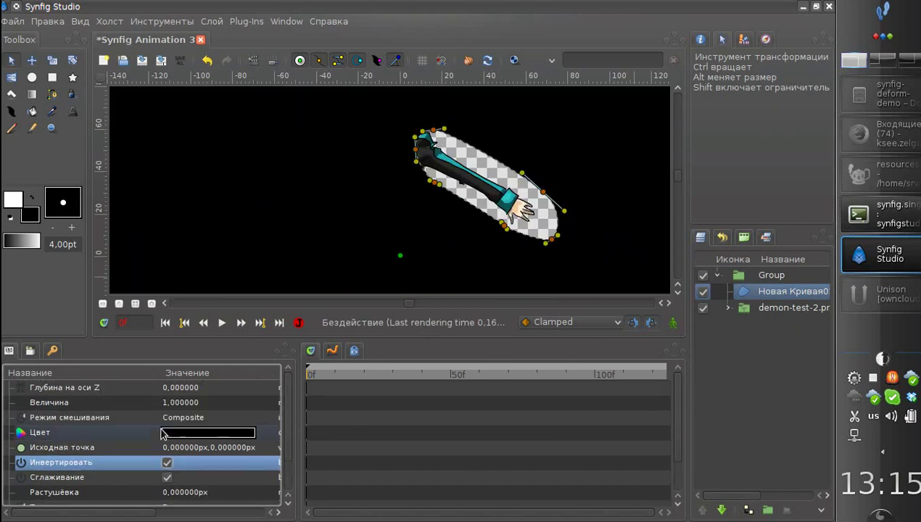
pyautogui.click(208, 419)
pyautogui.click(209, 419)
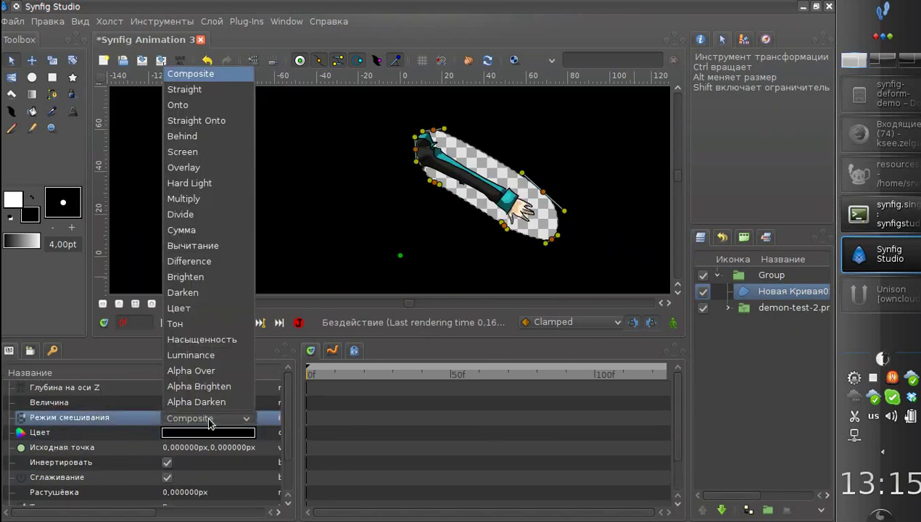
pyautogui.click(211, 369)
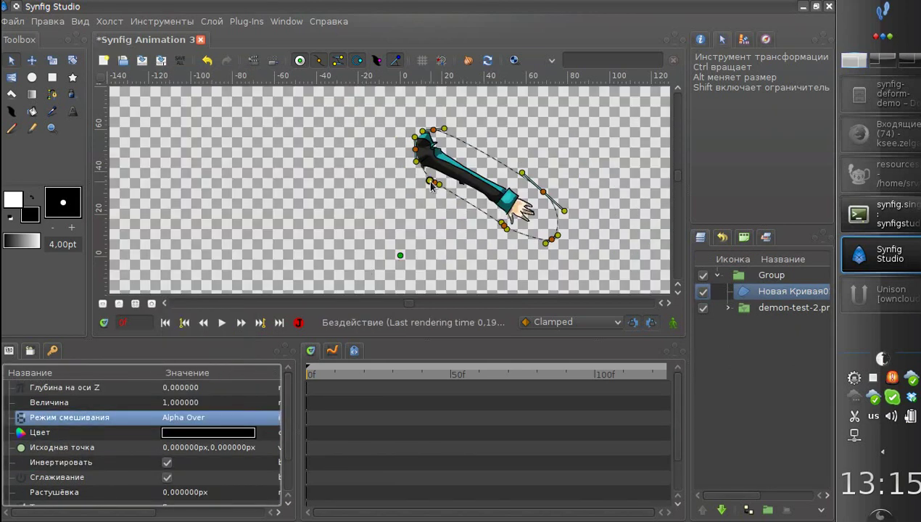
pyautogui.moveTo(430, 182); pyautogui.dragTo(426, 178)
# Step: Collapse the group containing the masked arm and rename it hand
pyautogui.click(735, 275)
pyautogui.click(717, 275)
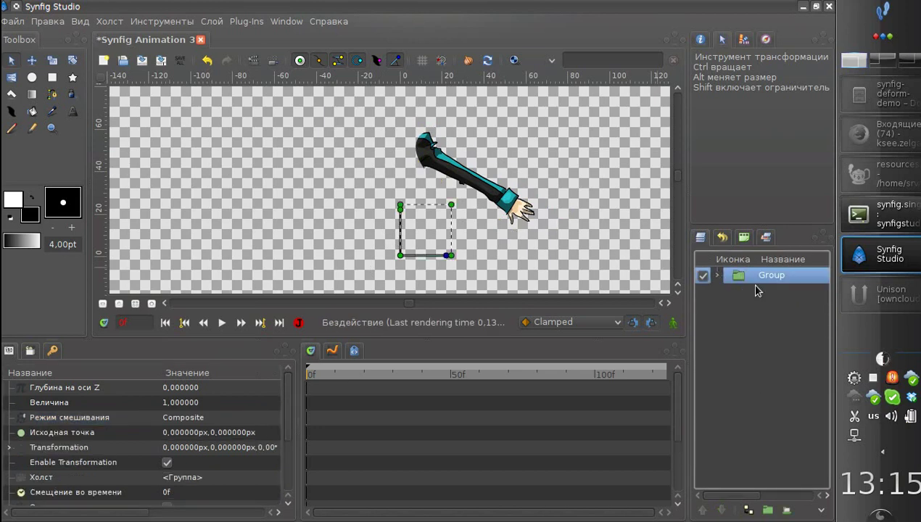
pyautogui.doubleClick(770, 275)
pyautogui.press('Return')
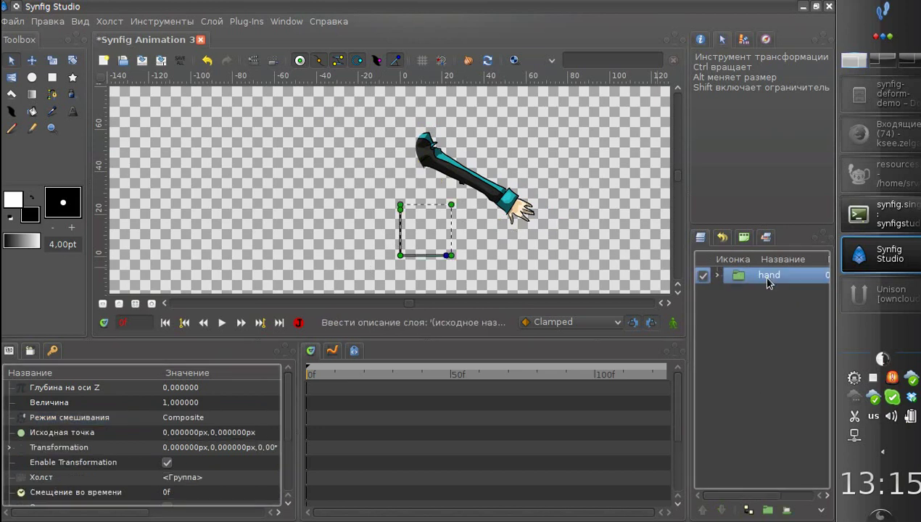
# Step: Duplicate the hand group, rename the copy hand-2 and the original hand-1
pyautogui.click(748, 510)
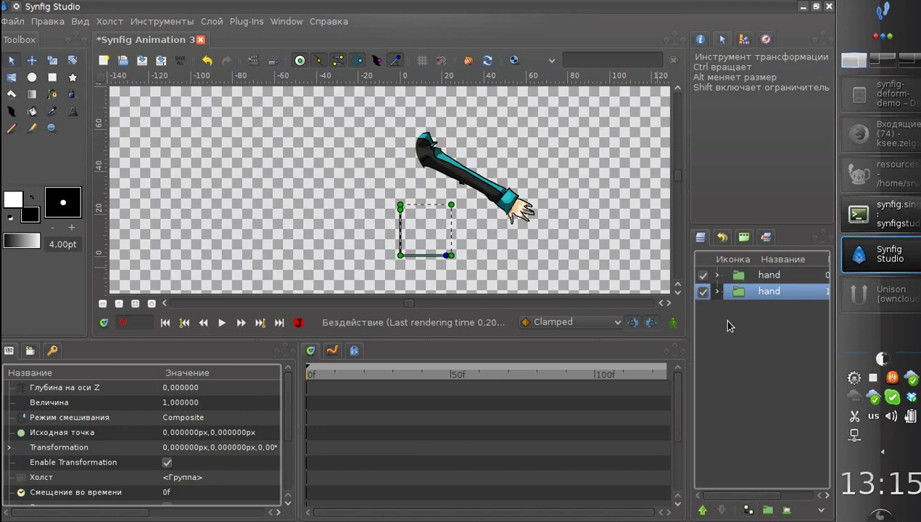
pyautogui.doubleClick(771, 296)
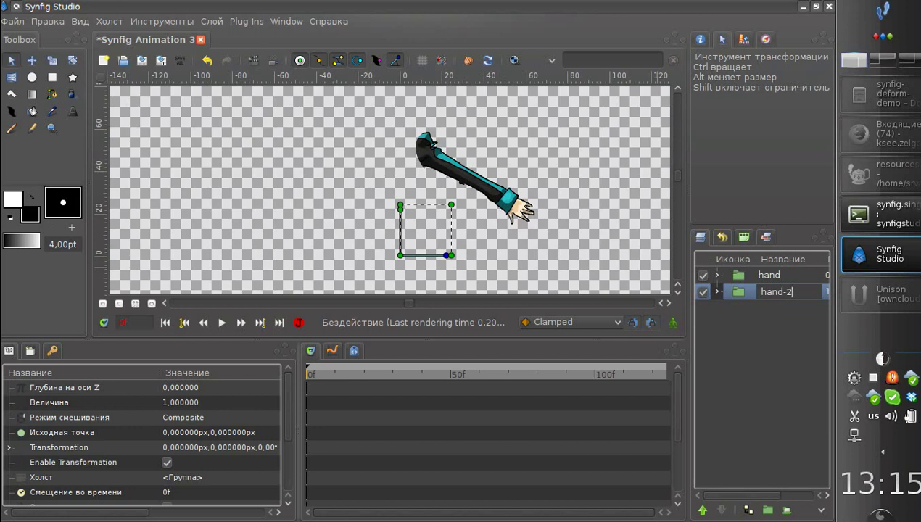
pyautogui.press('Return')
pyautogui.press('Up')
pyautogui.press('Return')
pyautogui.press('End')
pyautogui.write('-1')
pyautogui.press('Return')
# Step: Hide the hand-1 group and disable the spline mask inside hand-2 to reveal the full character
pyautogui.click(703, 276)
pyautogui.click(734, 294)
pyautogui.click(717, 292)
pyautogui.click(754, 308)
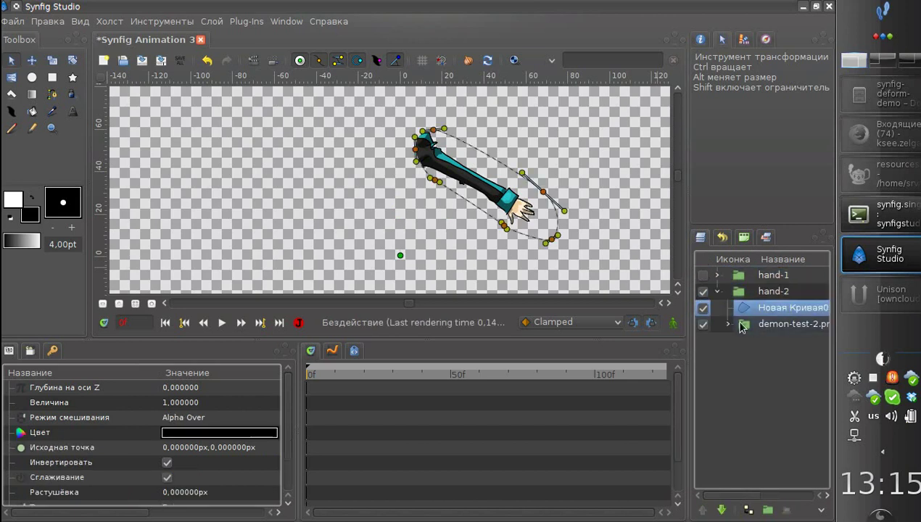
pyautogui.click(703, 308)
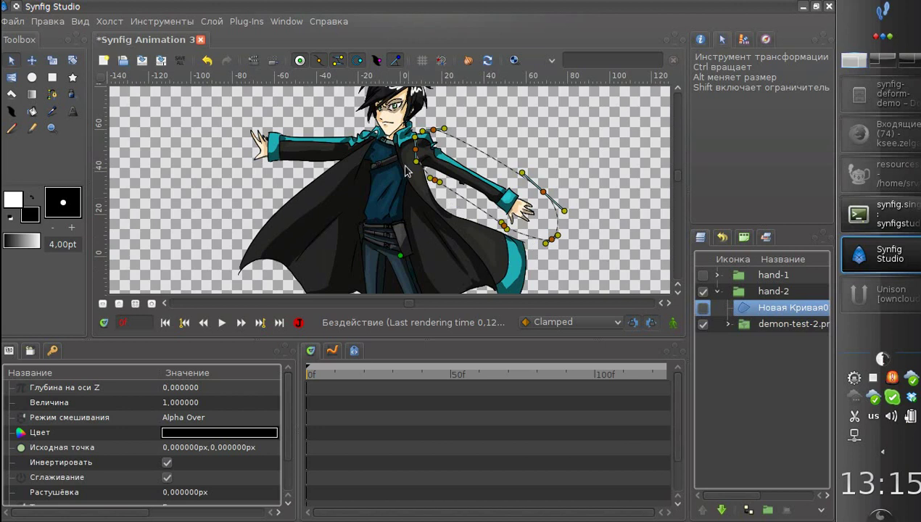
# Step: Reshape the hand-2 mask outline around the character's horizontal arm at the left of the image and re-enable the mask
pyautogui.moveTo(416, 111); pyautogui.dragTo(371, 155)
pyautogui.moveTo(250, 169); pyautogui.dragTo(256, 167)
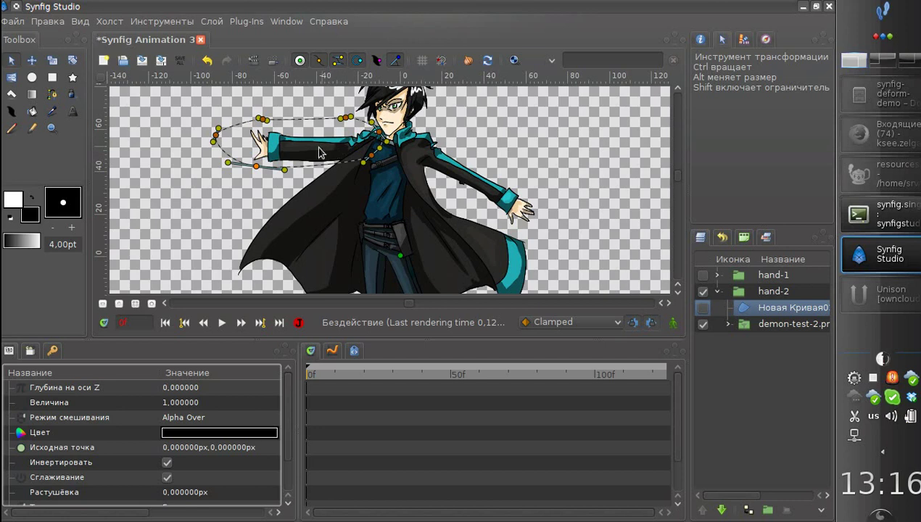
pyautogui.moveTo(215, 135); pyautogui.dragTo(233, 137)
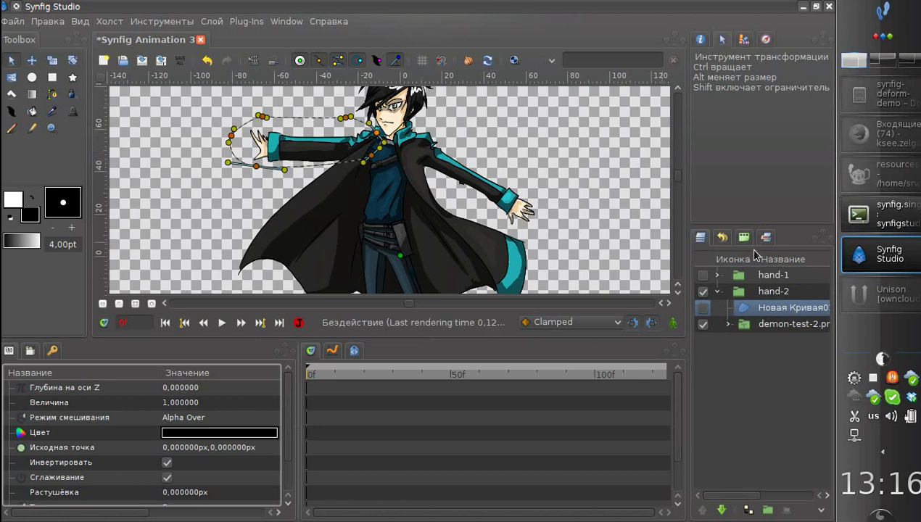
pyautogui.click(703, 309)
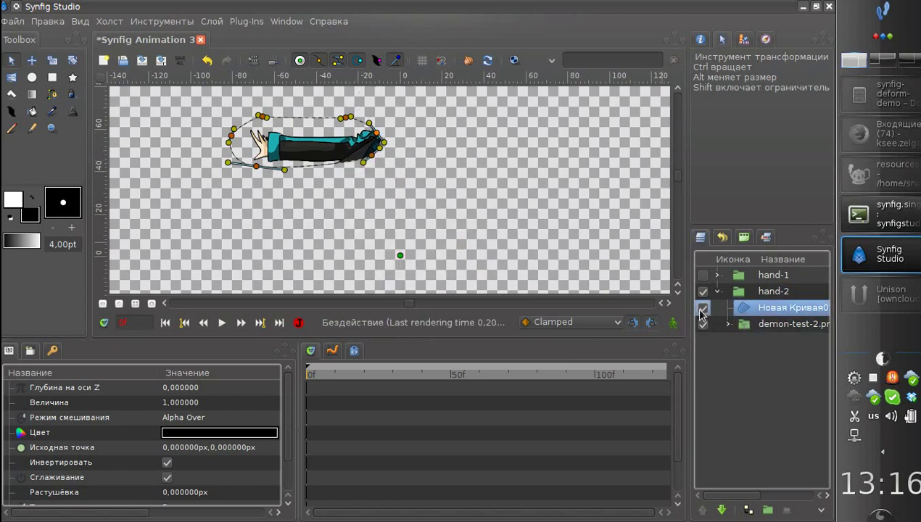
pyautogui.moveTo(284, 170); pyautogui.dragTo(288, 164)
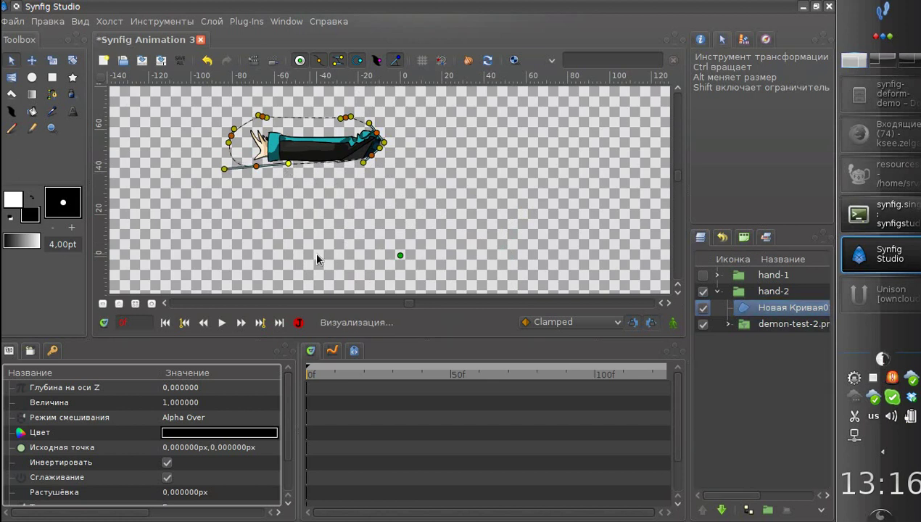
# Step: Duplicate the hand-2 group, hide the original and rename the copy head
pyautogui.click(718, 291)
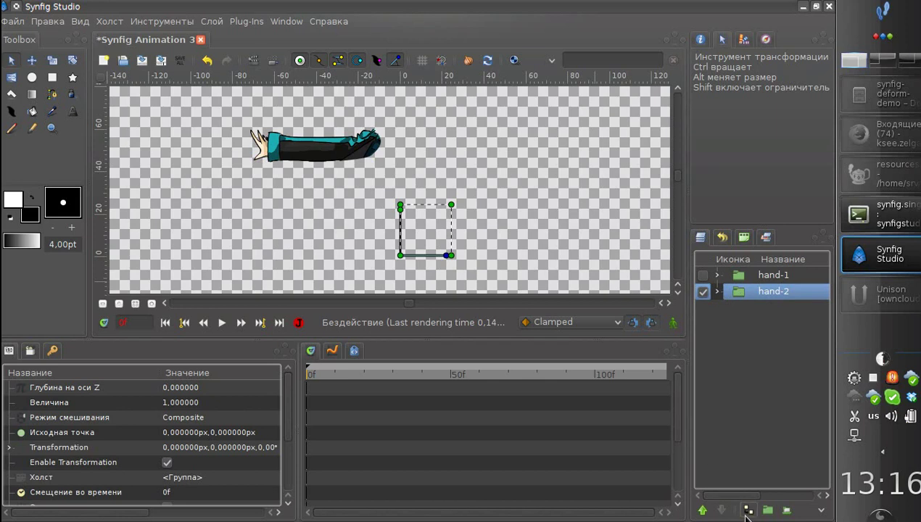
pyautogui.click(748, 513)
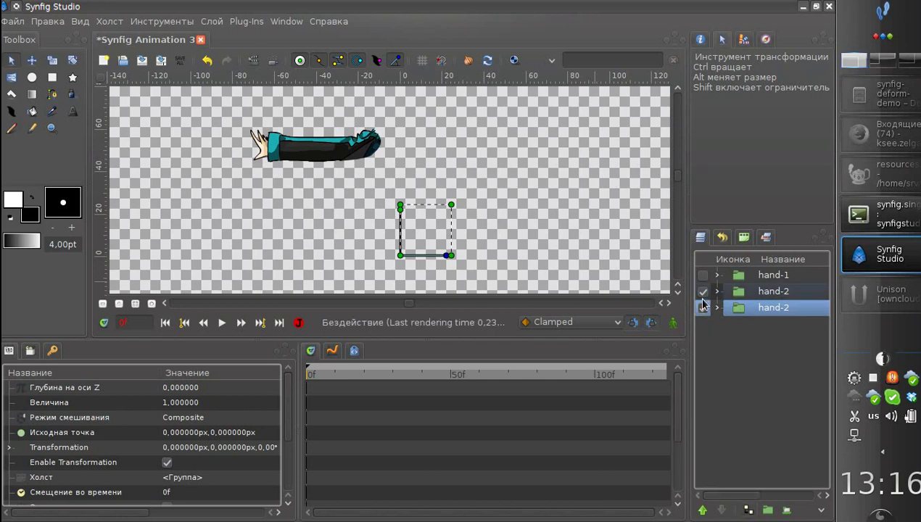
pyautogui.doubleClick(790, 309)
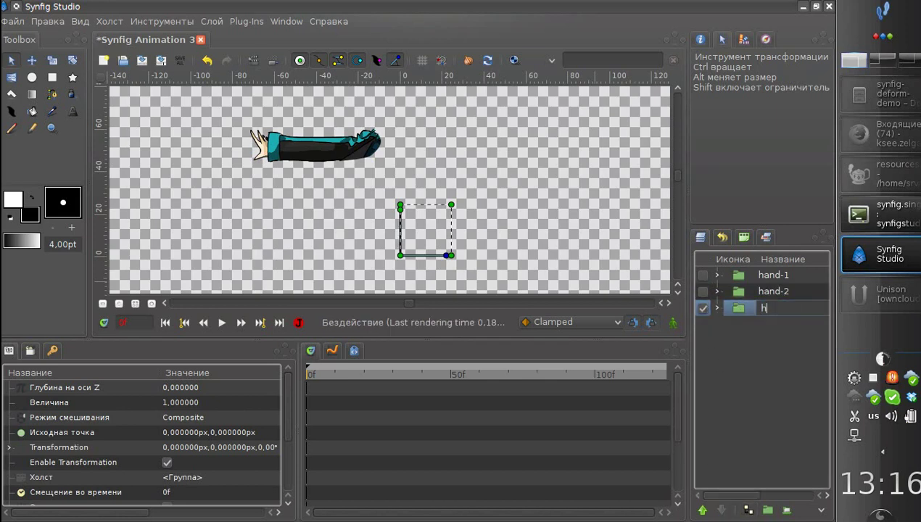
pyautogui.press('Return')
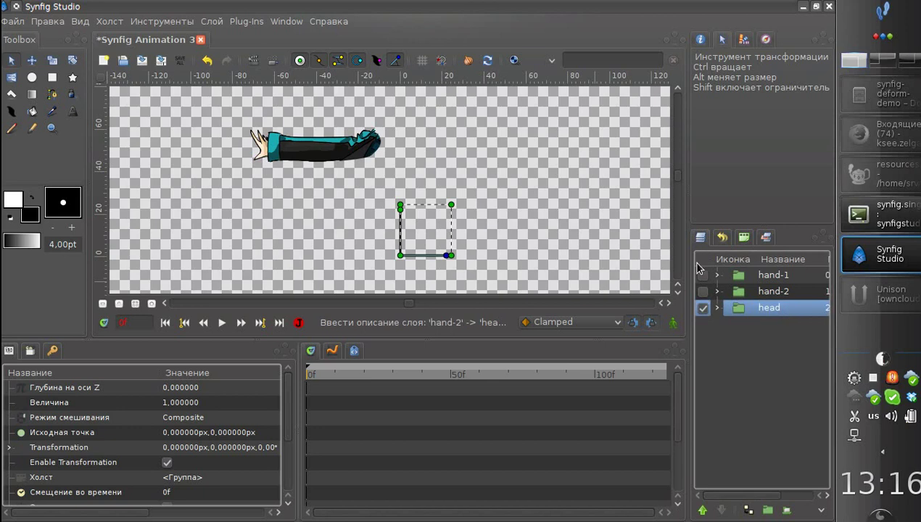
# Step: Disable the spline mask inside the head group and move its vertices to surround the character's head
pyautogui.click(717, 309)
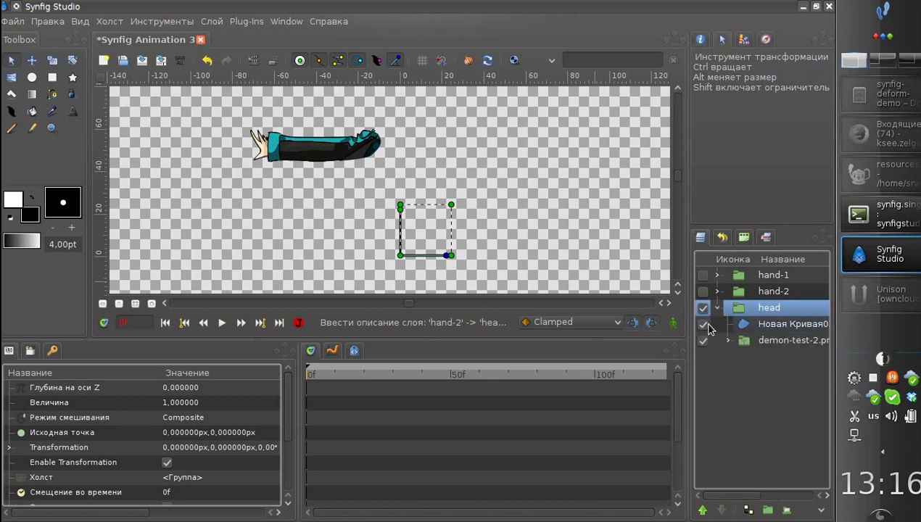
pyautogui.click(704, 326)
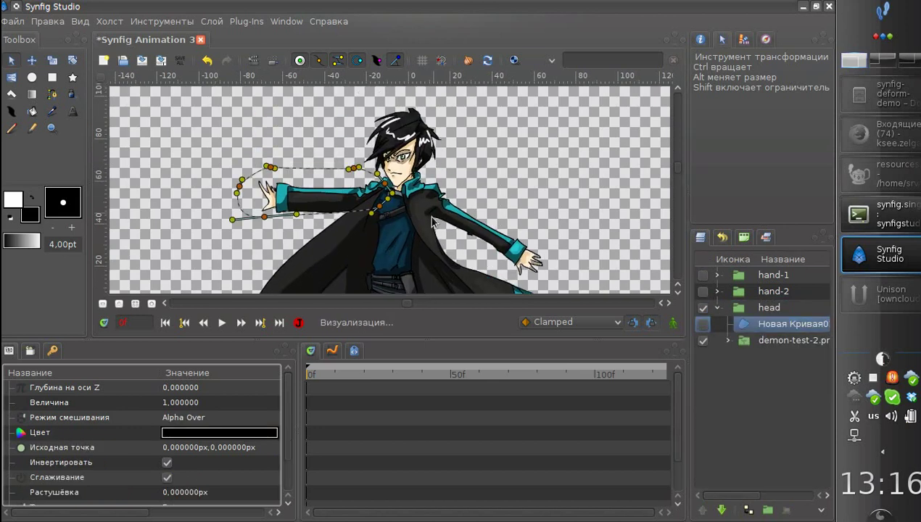
pyautogui.moveTo(264, 219); pyautogui.dragTo(398, 198)
pyautogui.moveTo(357, 130); pyautogui.dragTo(416, 183)
pyautogui.moveTo(404, 144); pyautogui.dragTo(368, 110)
pyautogui.moveTo(490, 160); pyautogui.dragTo(424, 107)
pyautogui.moveTo(508, 190); pyautogui.dragTo(446, 155)
# Step: Adjust the head outline's vertices and tangents so the curve follows the chin and the jaw above the collar
pyautogui.scroll(5, 401, 197)
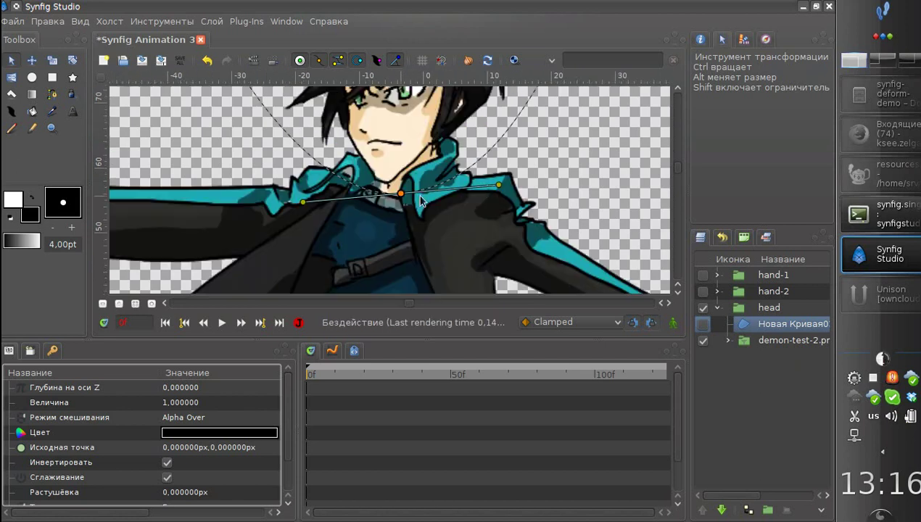
pyautogui.moveTo(499, 188); pyautogui.dragTo(389, 187)
pyautogui.scroll(-3, 396, 185)
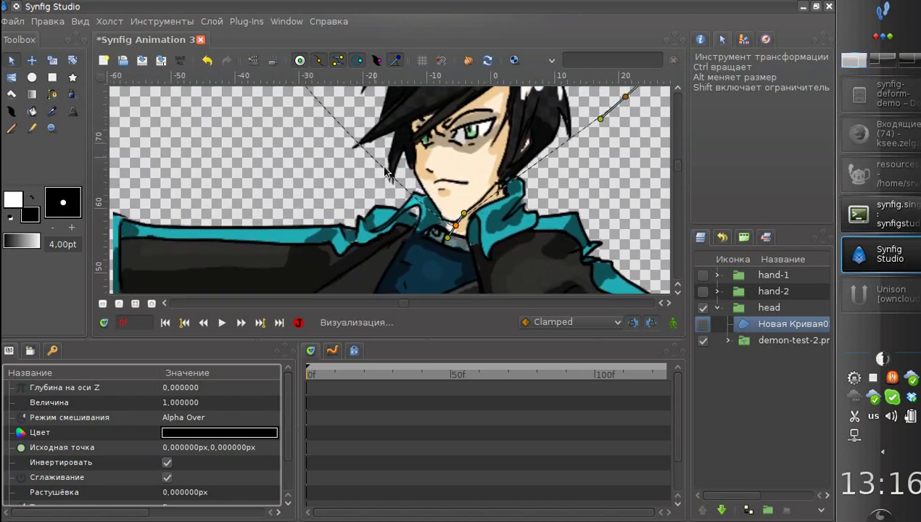
pyautogui.moveTo(351, 110); pyautogui.dragTo(358, 148)
pyautogui.moveTo(551, 156); pyautogui.dragTo(478, 197)
pyautogui.moveTo(406, 236); pyautogui.dragTo(426, 174)
pyautogui.scroll(2, 427, 174)
# Step: Insert a vertex into the head outline beside the chin, fit it along the jaw and re-enable the head mask
pyautogui.rightClick(433, 184)
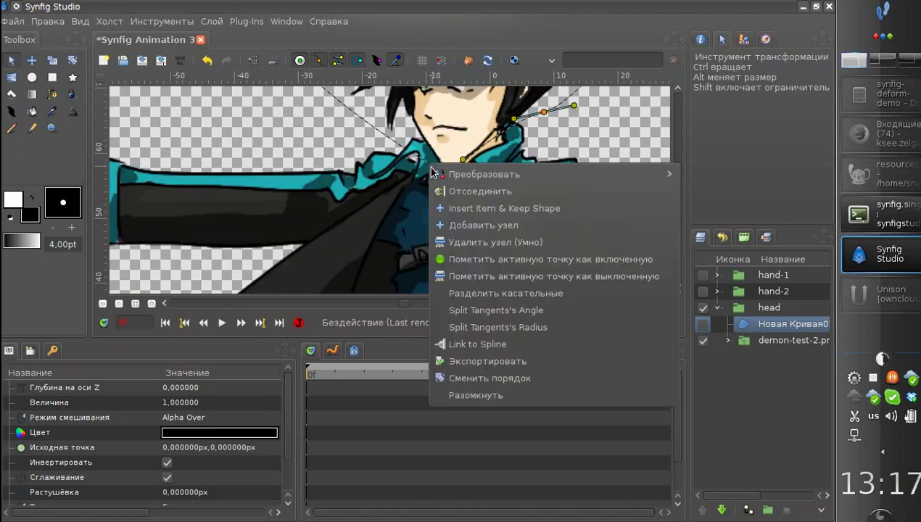
pyautogui.click(462, 224)
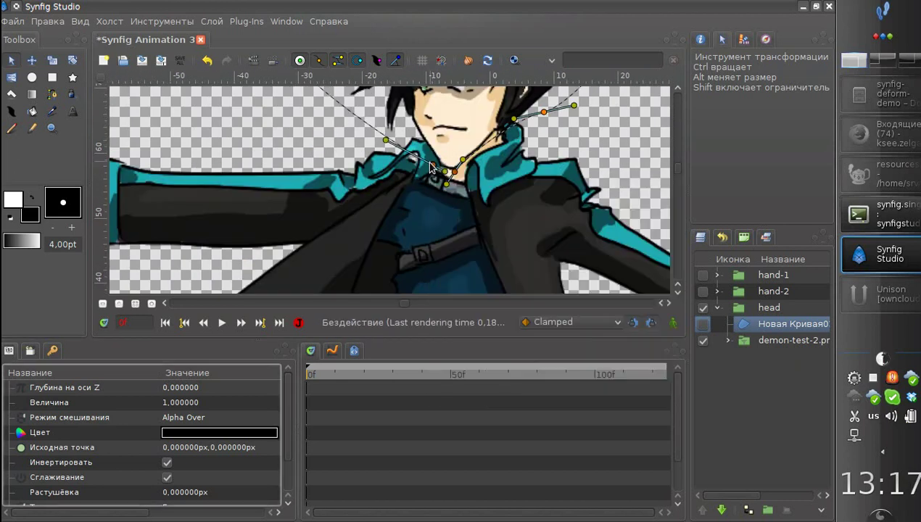
pyautogui.moveTo(425, 161); pyautogui.dragTo(414, 139)
pyautogui.moveTo(367, 114); pyautogui.dragTo(408, 135)
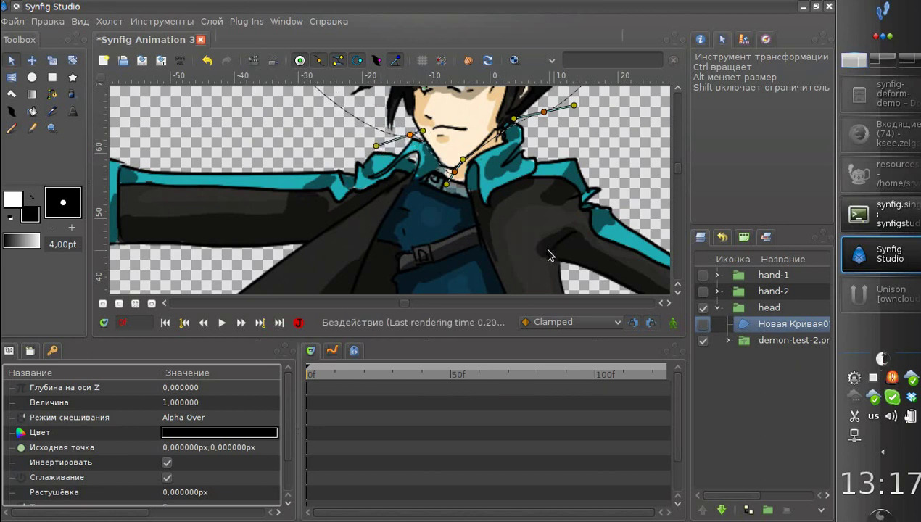
pyautogui.scroll(-3, 444, 188)
pyautogui.moveTo(493, 158); pyautogui.dragTo(422, 189)
pyautogui.click(702, 276)
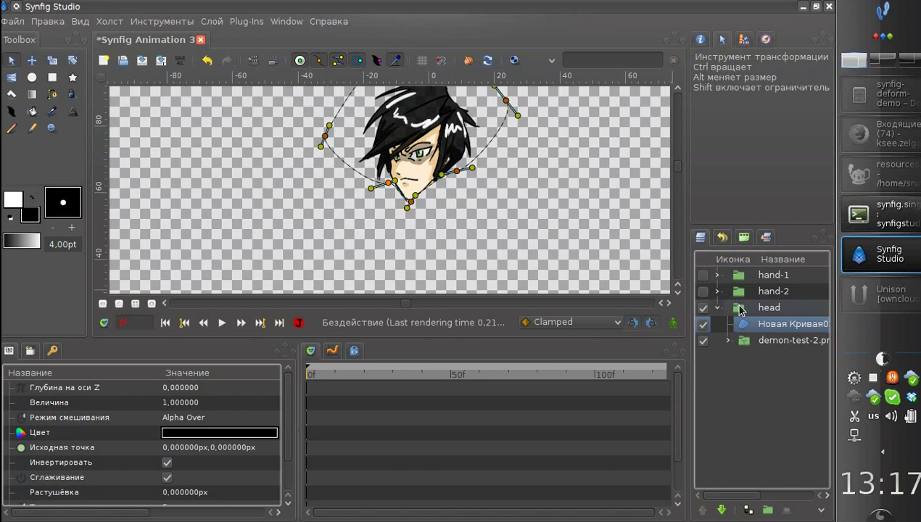
# Step: Hide the head group, duplicate it, then show the copy and rename it rest
pyautogui.click(756, 307)
pyautogui.doubleClick(756, 307)
pyautogui.press('Return')
pyautogui.click(703, 308)
pyautogui.click(748, 510)
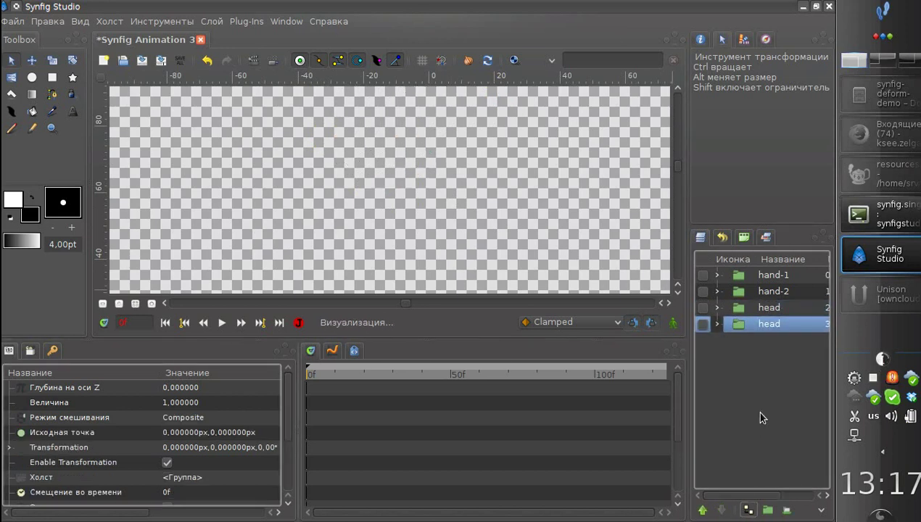
pyautogui.click(702, 324)
pyautogui.doubleClick(765, 324)
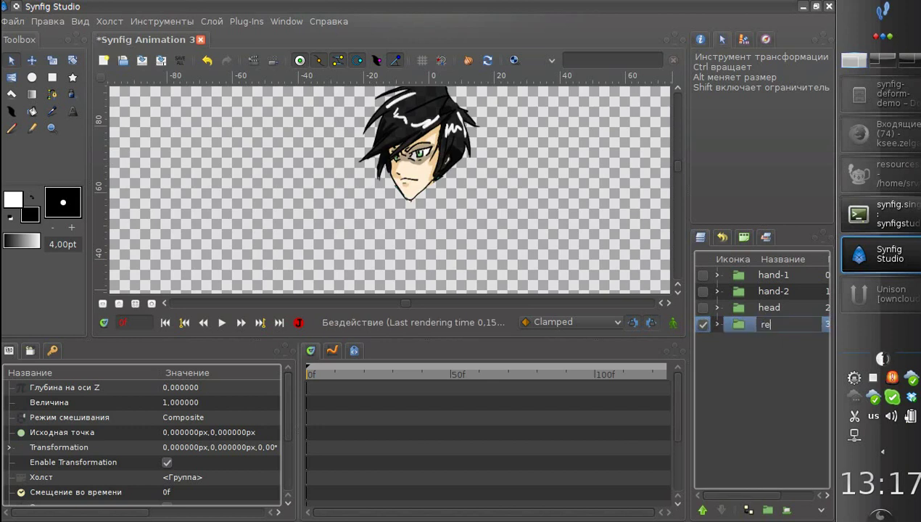
pyautogui.write('rest')
pyautogui.press('Return')
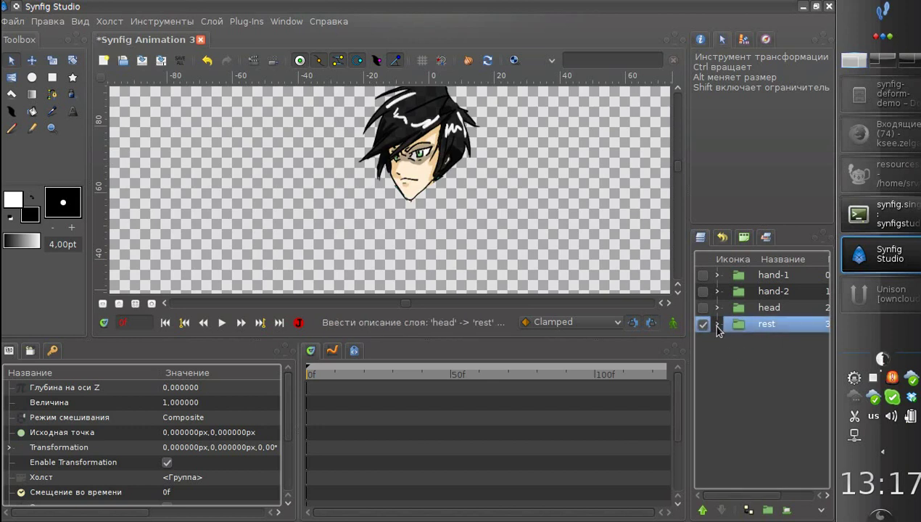
# Step: Expand the rest group and disable its spline mask to reveal the whole character
pyautogui.click(717, 324)
pyautogui.click(744, 340)
pyautogui.click(703, 340)
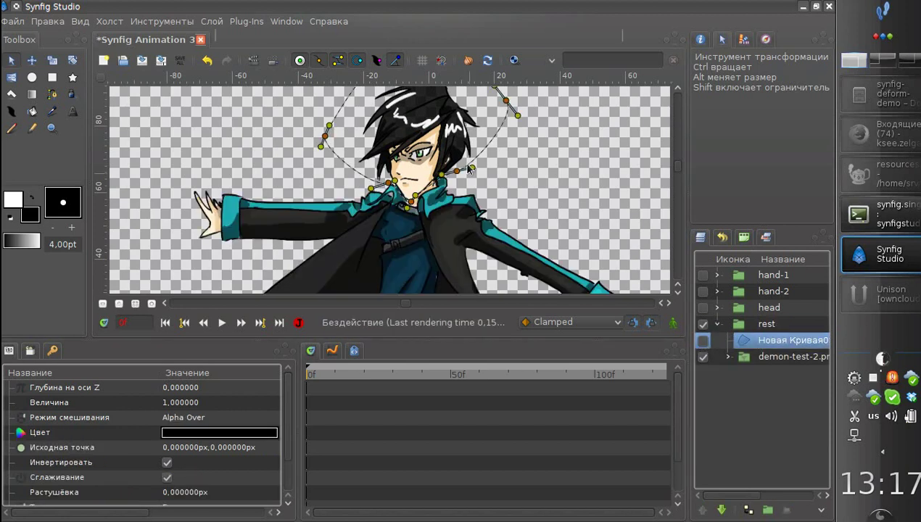
pyautogui.scroll(-4, 433, 172)
pyautogui.scroll(2, 431, 195)
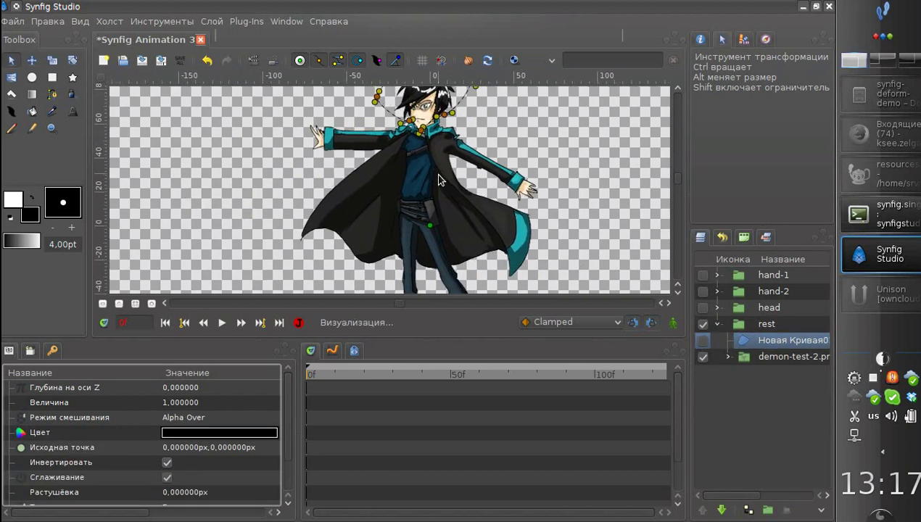
# Step: Move the rest mask's upper vertices below the outstretched arms and beyond the cloak's lower-left side, adjusting the tangent under the left arm
pyautogui.moveTo(432, 195); pyautogui.dragTo(426, 212)
pyautogui.moveTo(364, 137); pyautogui.dragTo(350, 195)
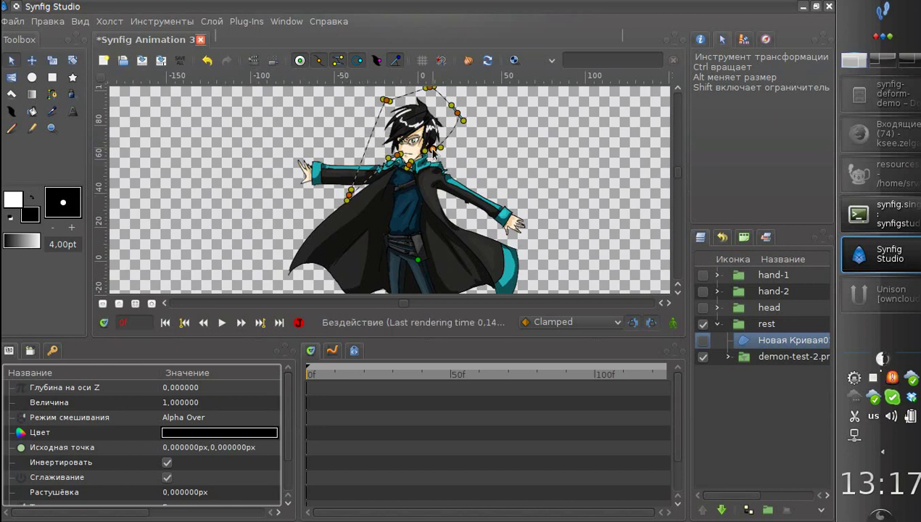
pyautogui.moveTo(433, 150); pyautogui.dragTo(439, 191)
pyautogui.moveTo(430, 87); pyautogui.dragTo(222, 294)
pyautogui.moveTo(331, 201); pyautogui.dragTo(318, 195)
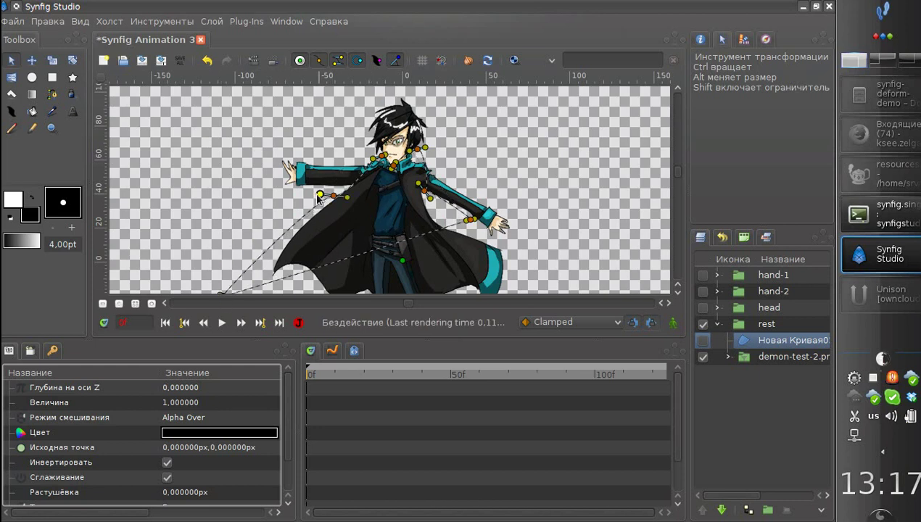
# Step: Insert a vertex into the rest mask outline and place it outside the cloak's lower-right side
pyautogui.scroll(1, 367, 184)
pyautogui.scroll(1, 366, 184)
pyautogui.scroll(-3, 376, 165)
pyautogui.rightClick(371, 175)
pyautogui.click(413, 233)
pyautogui.moveTo(371, 180); pyautogui.dragTo(483, 234)
pyautogui.scroll(-3, 385, 167)
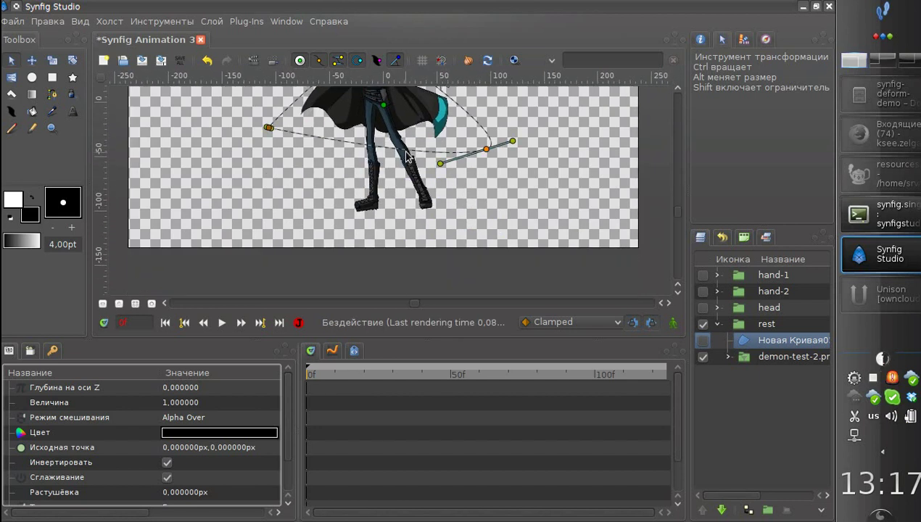
# Step: Insert a vertex on the rest mask's lower edge, place it below the boots and widen the neighbouring curves around the legs
pyautogui.rightClick(383, 148)
pyautogui.press('Escape')
pyautogui.rightClick(370, 143)
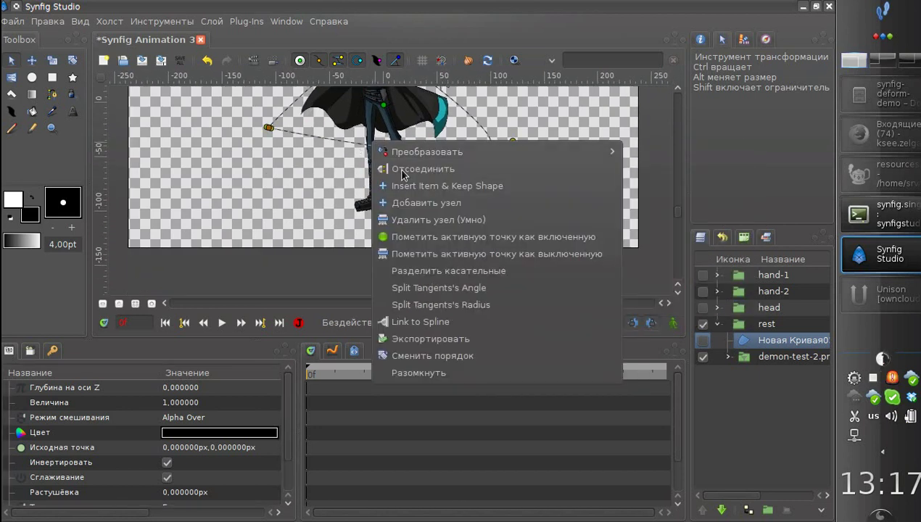
pyautogui.click(418, 203)
pyautogui.moveTo(371, 144); pyautogui.dragTo(370, 230)
pyautogui.moveTo(440, 164); pyautogui.dragTo(481, 201)
pyautogui.scroll(2, 435, 199)
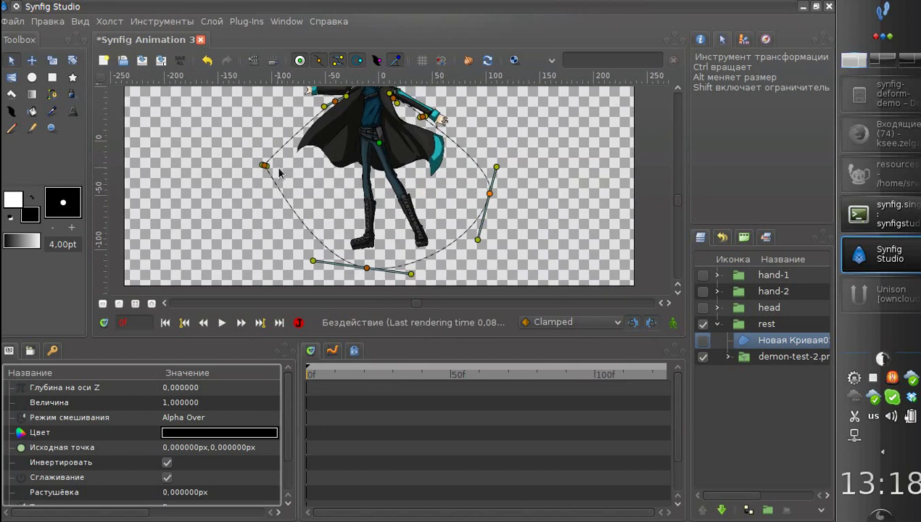
pyautogui.moveTo(266, 166); pyautogui.dragTo(266, 181)
# Step: Fit the rest mask's curves beneath both arms along the cloak's shoulders, and re-enable the spline mask
pyautogui.scroll(3, 284, 161)
pyautogui.scroll(4, 377, 158)
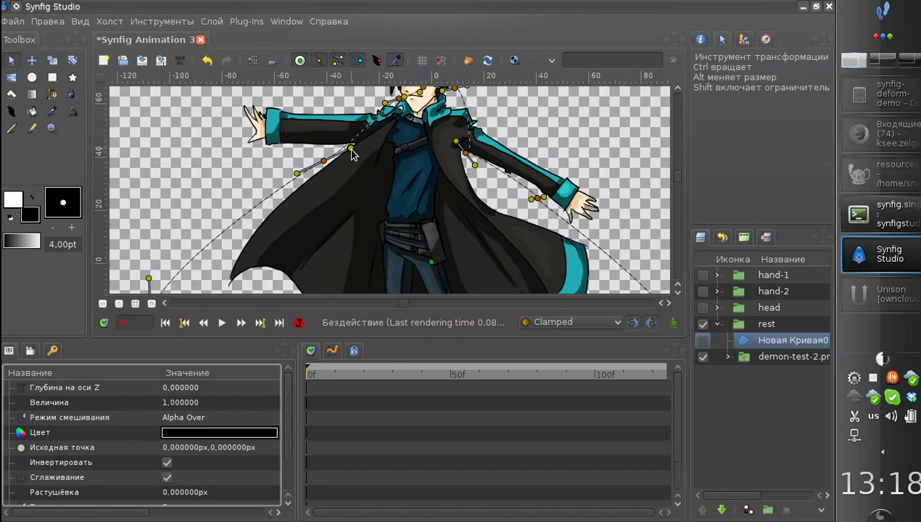
pyautogui.moveTo(352, 150); pyautogui.dragTo(405, 165)
pyautogui.moveTo(463, 169); pyautogui.dragTo(455, 169)
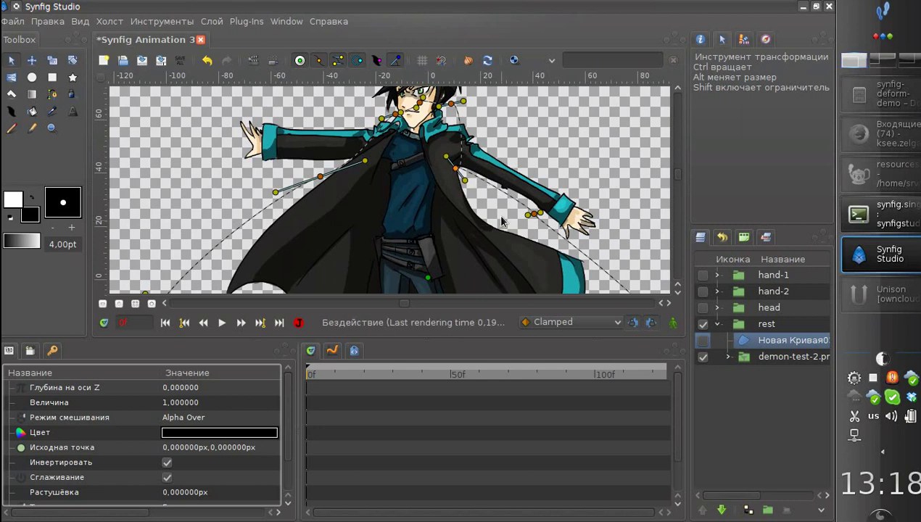
pyautogui.moveTo(497, 214); pyautogui.dragTo(497, 225)
pyautogui.click(702, 340)
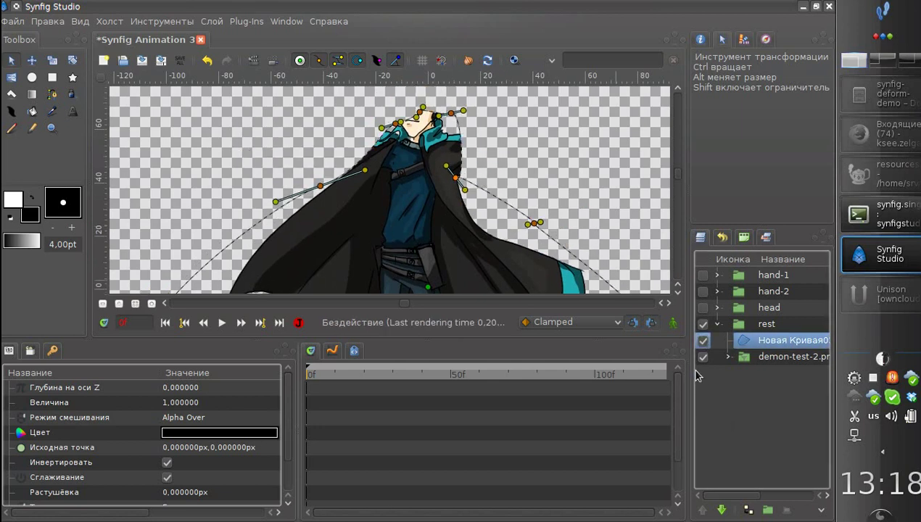
# Step: Refine the rest mask beside the collar, inserting a vertex at the right shoulder and shaping its tangents to include the whole shoulder
pyautogui.moveTo(451, 114)
pyautogui.mouseDown()
pyautogui.moveTo(445, 125)
pyautogui.moveTo(444, 107)
pyautogui.mouseUp()
pyautogui.moveTo(448, 148); pyautogui.dragTo(444, 129)
pyautogui.rightClick(444, 129)
pyautogui.rightClick(460, 145)
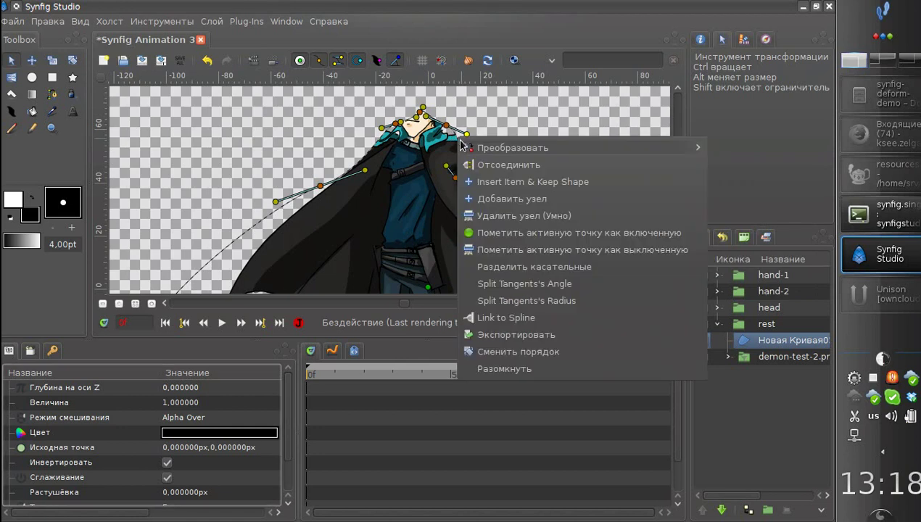
pyautogui.click(486, 199)
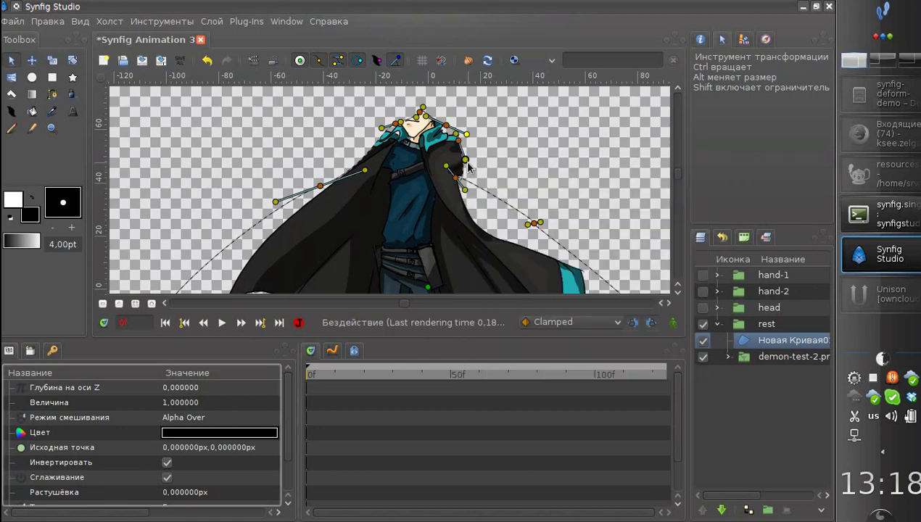
pyautogui.moveTo(467, 151); pyautogui.dragTo(449, 134)
pyautogui.click(491, 191)
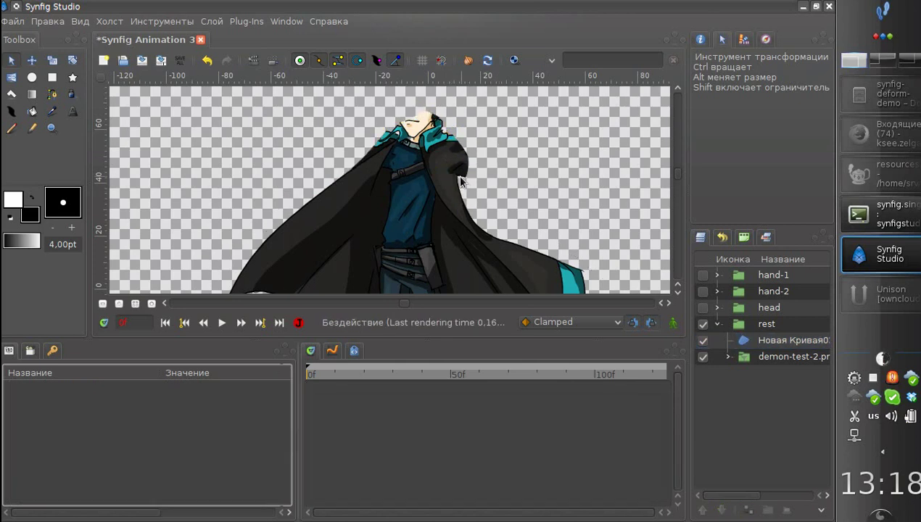
pyautogui.moveTo(496, 226); pyautogui.dragTo(477, 187)
pyautogui.scroll(-3, 438, 209)
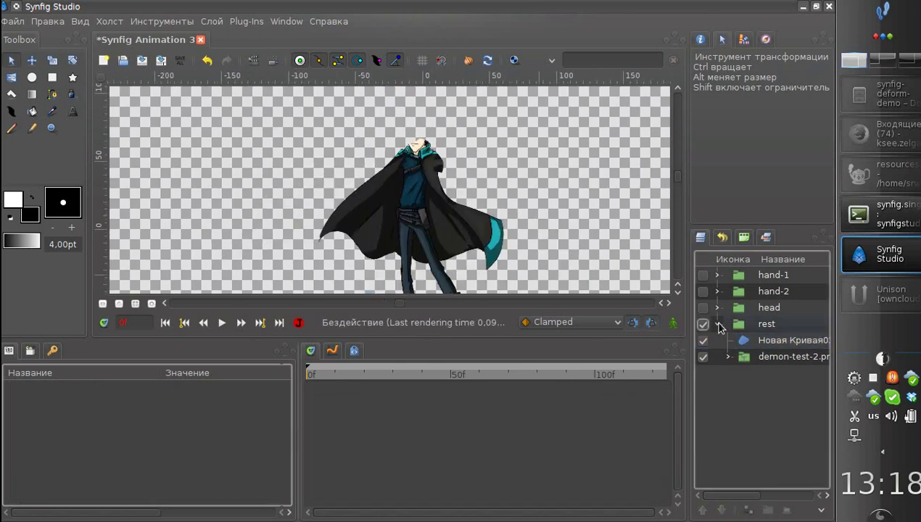
# Step: Collapse the rest group and show the hand-1, hand-2 and head groups
pyautogui.click(719, 325)
pyautogui.click(748, 309)
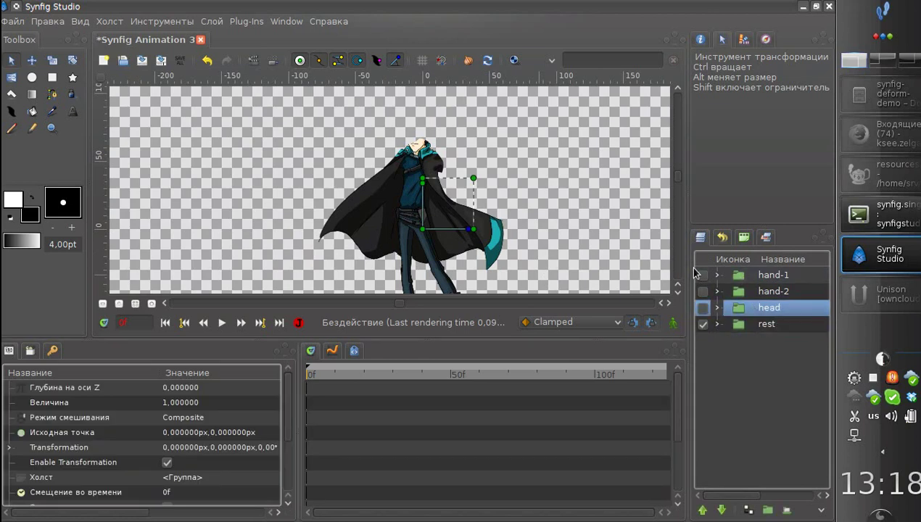
pyautogui.click(702, 277)
pyautogui.click(703, 291)
pyautogui.click(703, 308)
# Step: Enable the lock-children option (Запереть потомков) for the hand-1, hand-2, head and rest groups together
pyautogui.click(740, 276)
pyautogui.keyDown('shift'); pyautogui.click(741, 324); pyautogui.keyUp('shift')
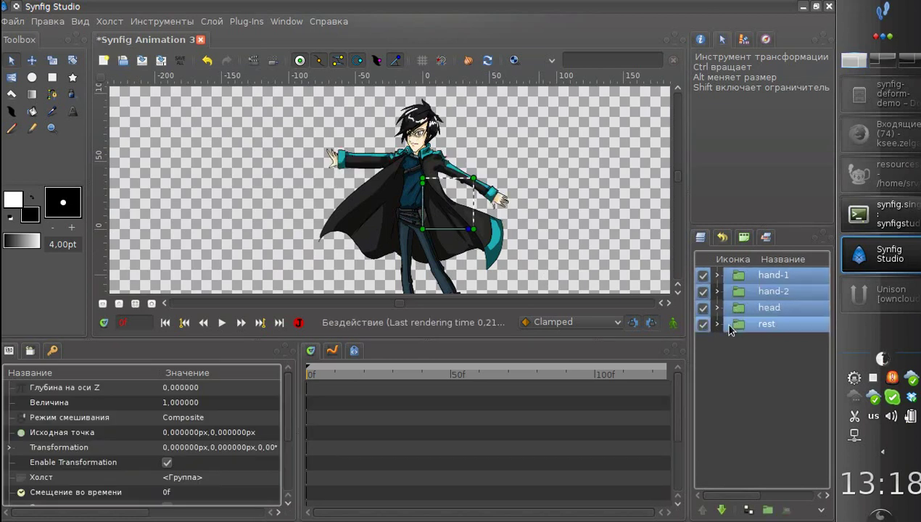
pyautogui.scroll(-3, 113, 432)
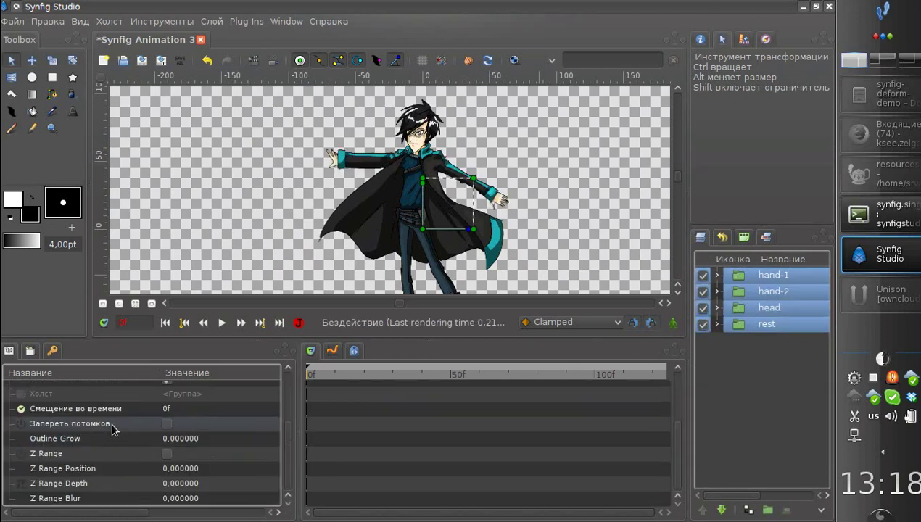
pyautogui.click(165, 426)
pyautogui.click(166, 425)
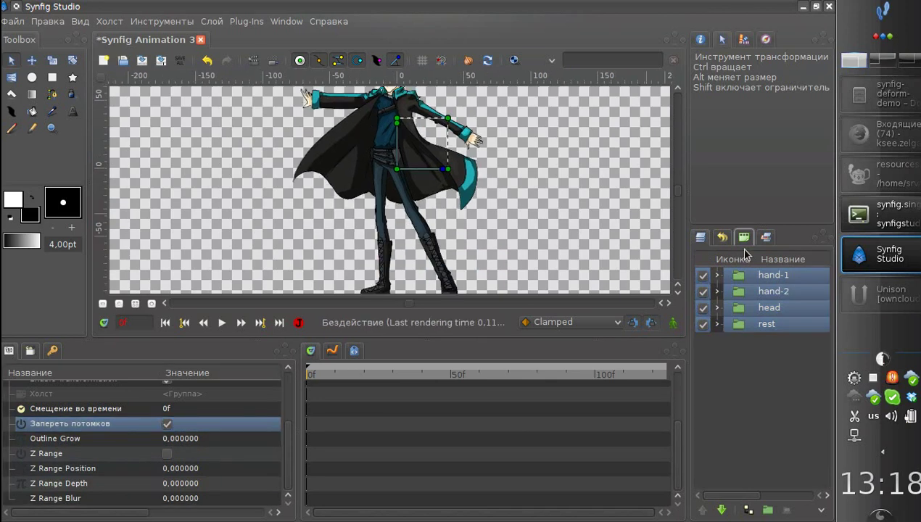
# Step: Move the hand-2 group well away from the body's left side and the hand-1 group away from its right side
pyautogui.click(736, 275)
pyautogui.click(388, 148)
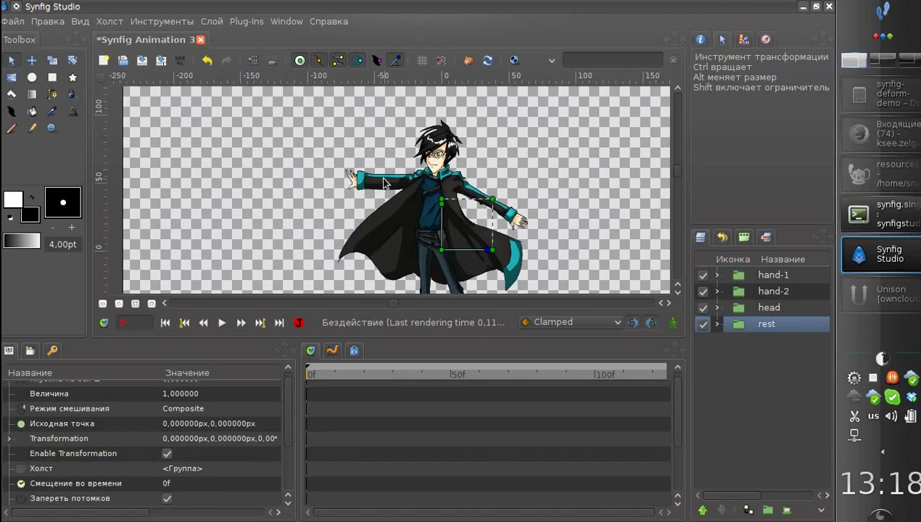
pyautogui.click(386, 188)
pyautogui.moveTo(440, 251); pyautogui.dragTo(258, 151)
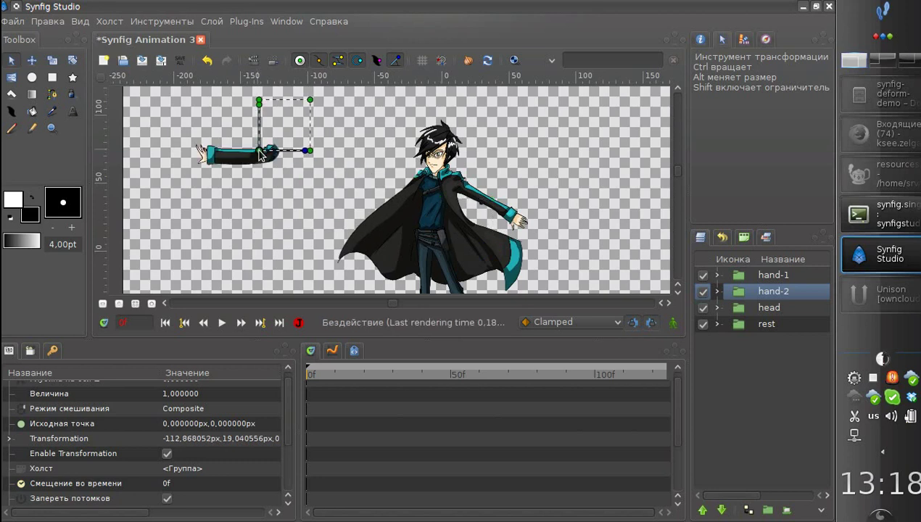
pyautogui.click(464, 195)
pyautogui.moveTo(443, 251); pyautogui.dragTo(549, 149)
# Step: Move the head group above the body to about (-8, 90) px, leaving a gap over the collar
pyautogui.click(450, 166)
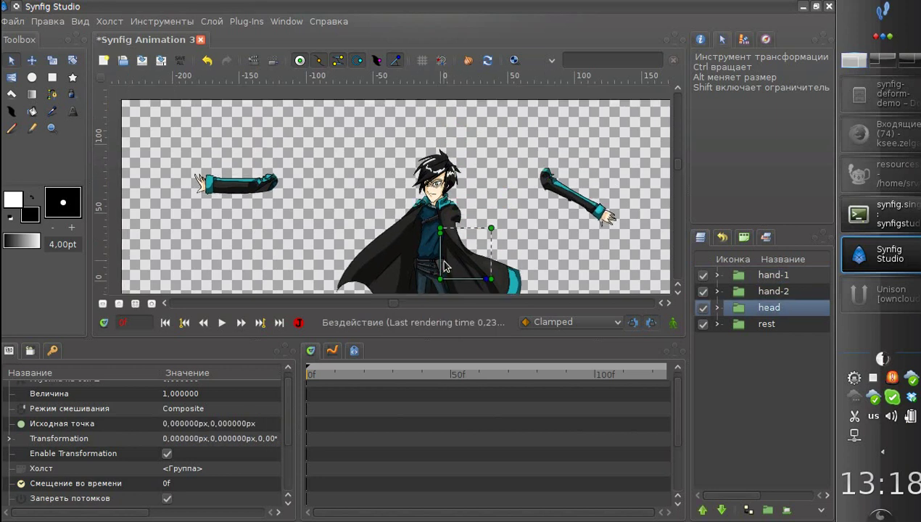
pyautogui.moveTo(438, 282); pyautogui.dragTo(446, 151)
pyautogui.scroll(-3, 435, 170)
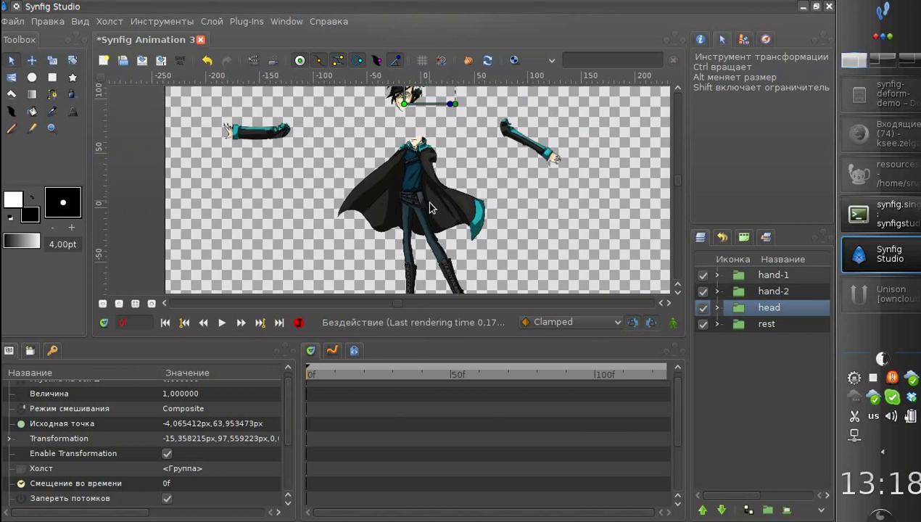
pyautogui.moveTo(404, 106); pyautogui.dragTo(411, 115)
pyautogui.moveTo(411, 216); pyautogui.dragTo(407, 245)
pyautogui.scroll(1, 430, 204)
pyautogui.scroll(-2, 391, 212)
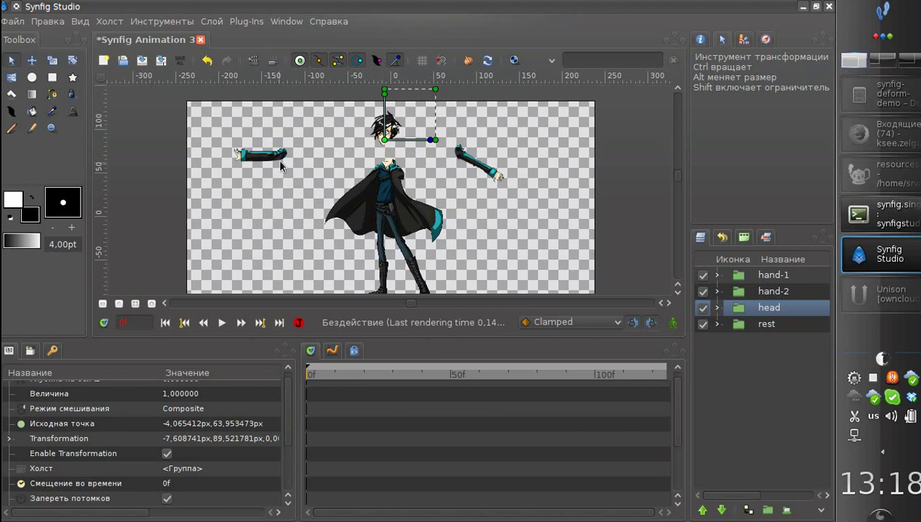
# Step: Select the hand-1 group and save the animation as regis-2.sifz in the synfig-deform-demo folder
pyautogui.click(749, 280)
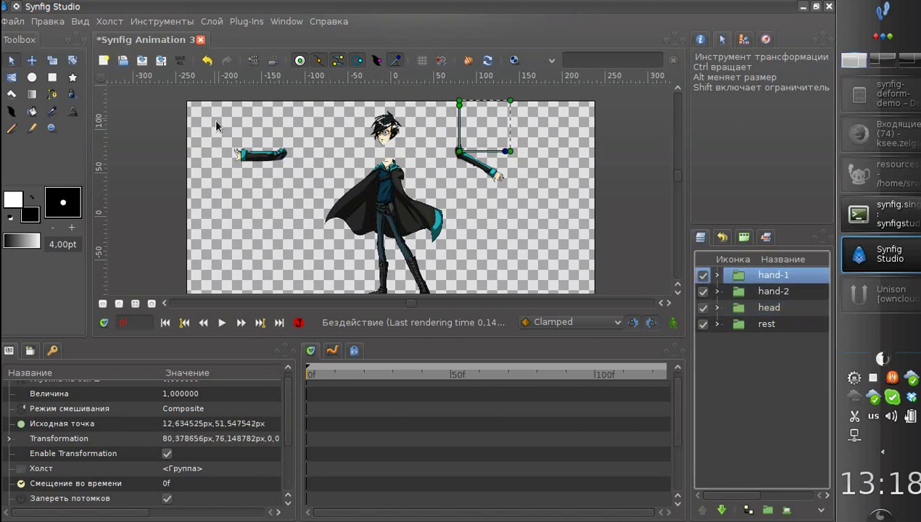
pyautogui.click(143, 61)
pyautogui.hotkey('shift', 'Left')
pyautogui.write('regis-')
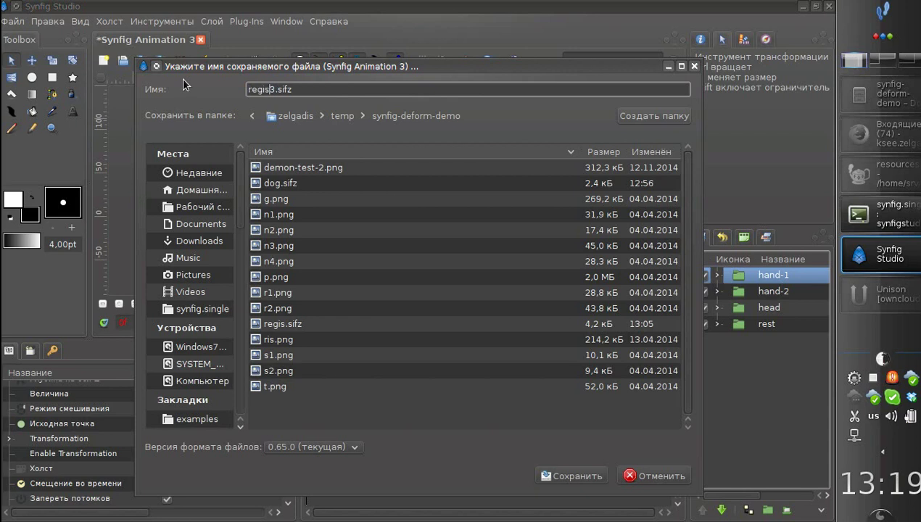
pyautogui.press('Delete')
pyautogui.write('2')
pyautogui.press('Return')
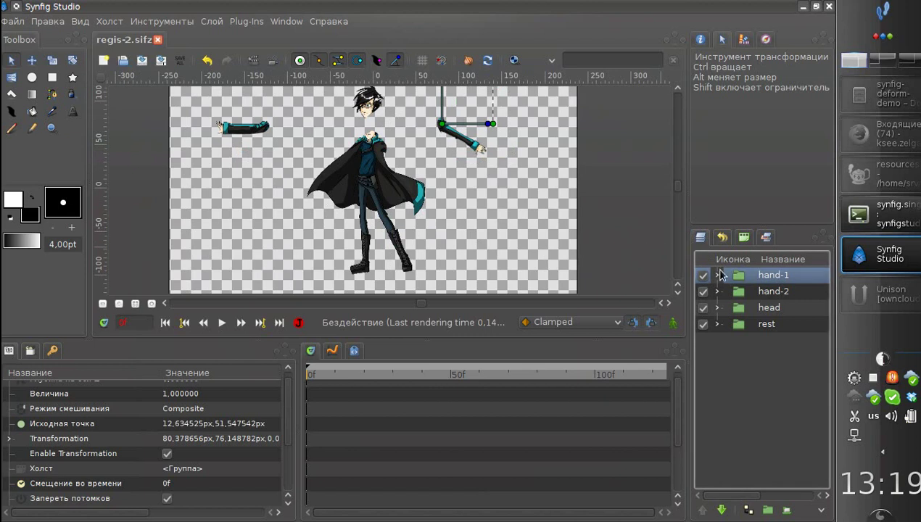
pyautogui.click(747, 325)
pyautogui.rightClick(741, 275)
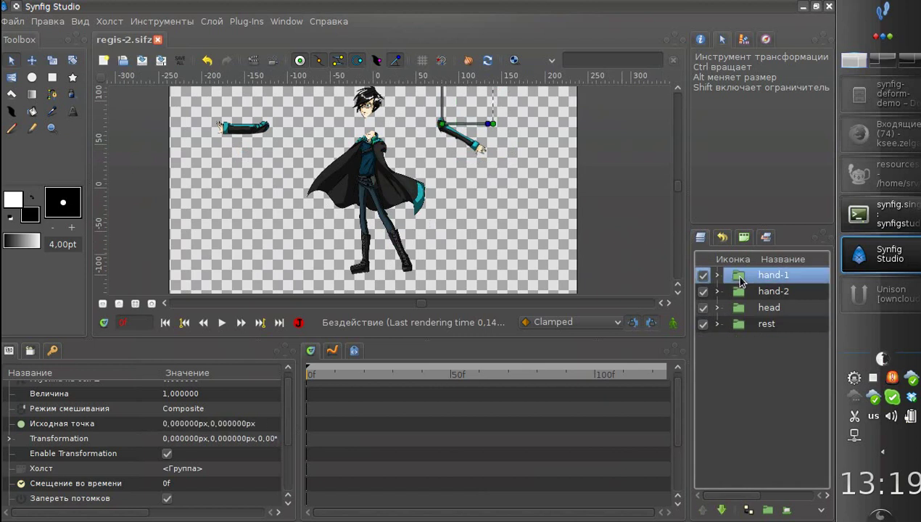
pyautogui.moveTo(600, 13)
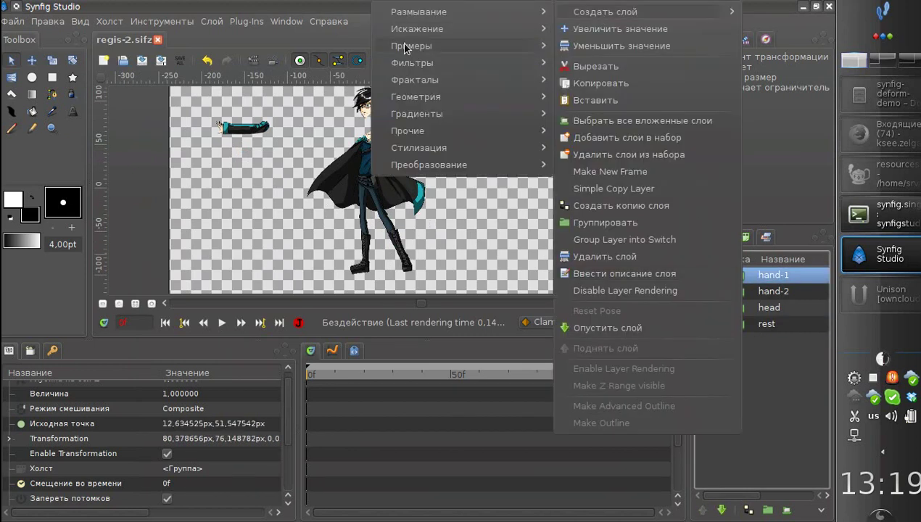
pyautogui.moveTo(405, 34)
pyautogui.click(192, 5)
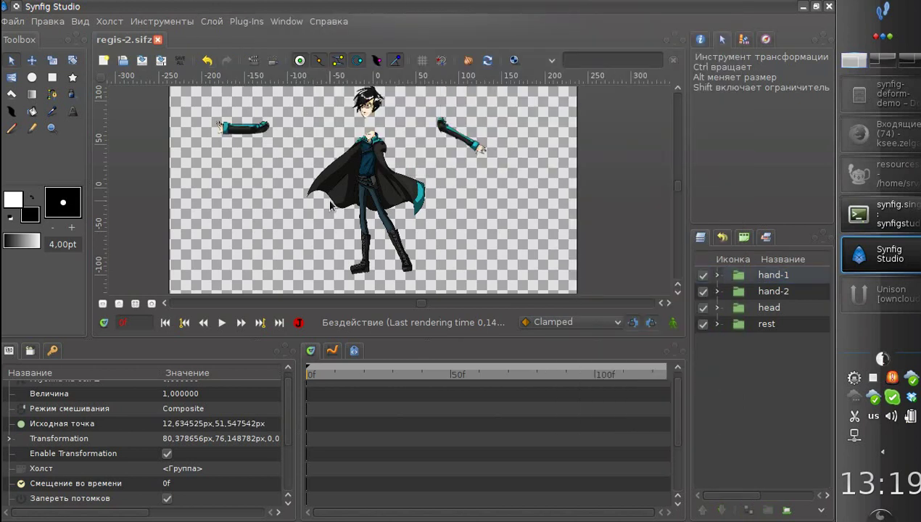
pyautogui.click(330, 207)
# Step: Quit Synfig Studio and relaunch it from the Konsole terminal with LANG=C ~/synfig.test/bin/synfigstudio
pyautogui.hotkey('ctrl', 'q')
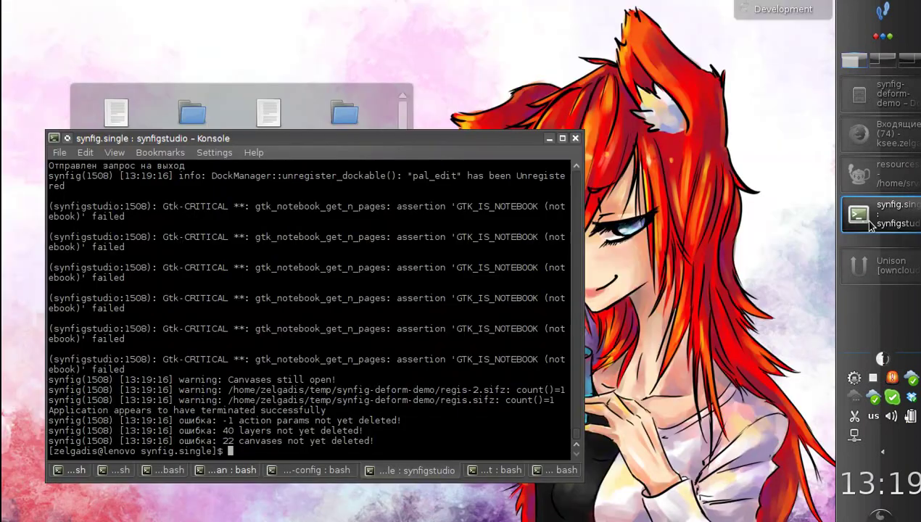
pyautogui.click(865, 215)
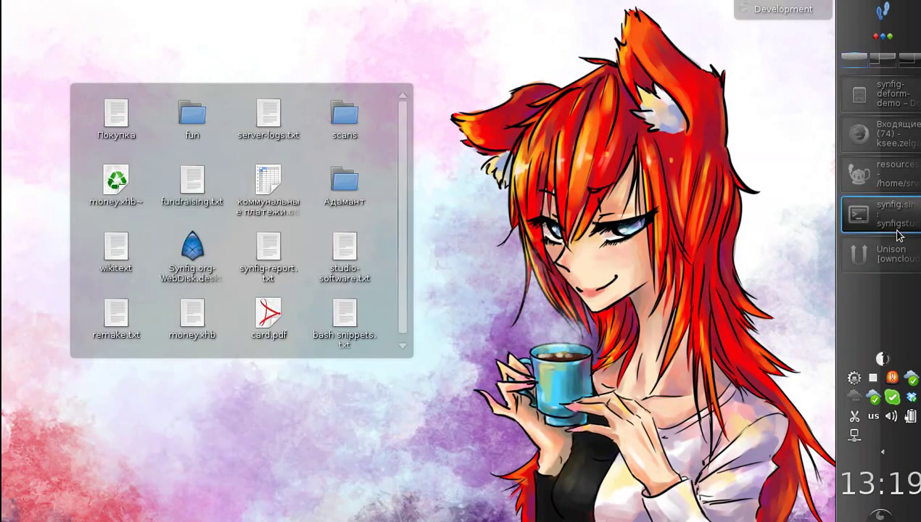
pyautogui.click(870, 216)
pyautogui.press('Up')
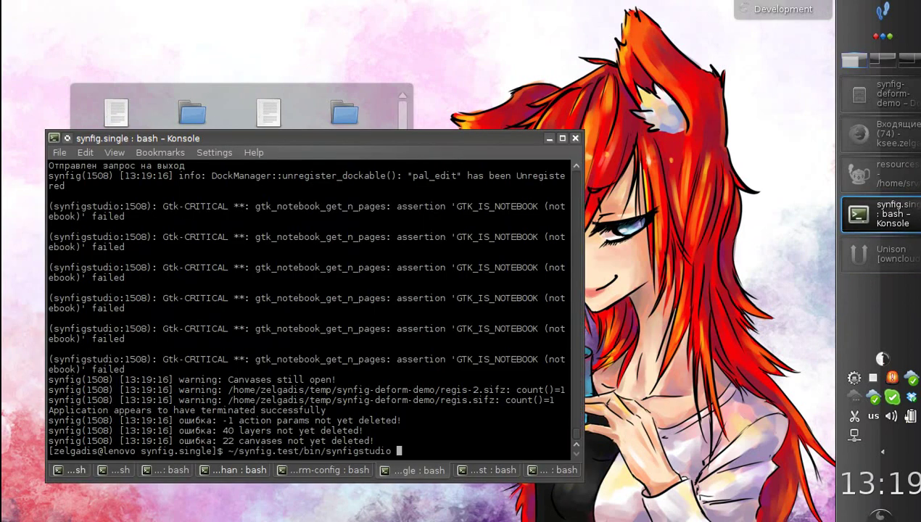
pyautogui.write('LANG=C')
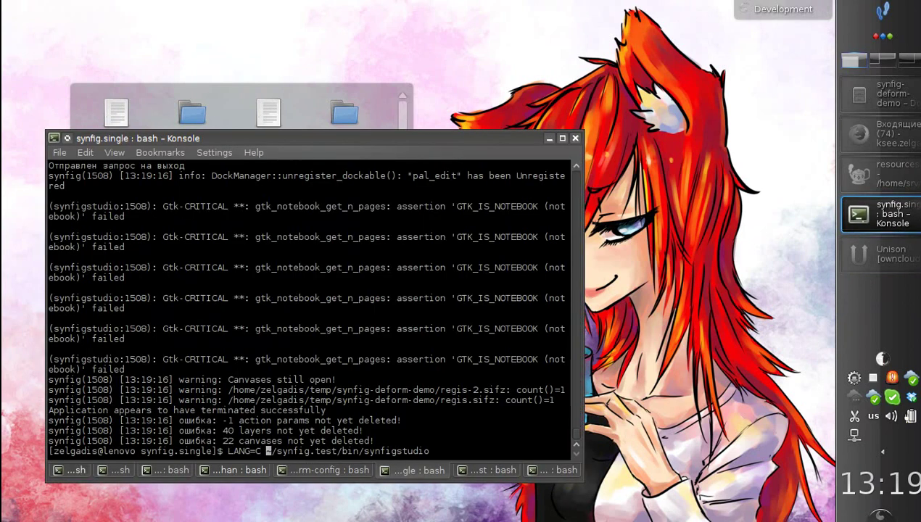
pyautogui.press('Return')
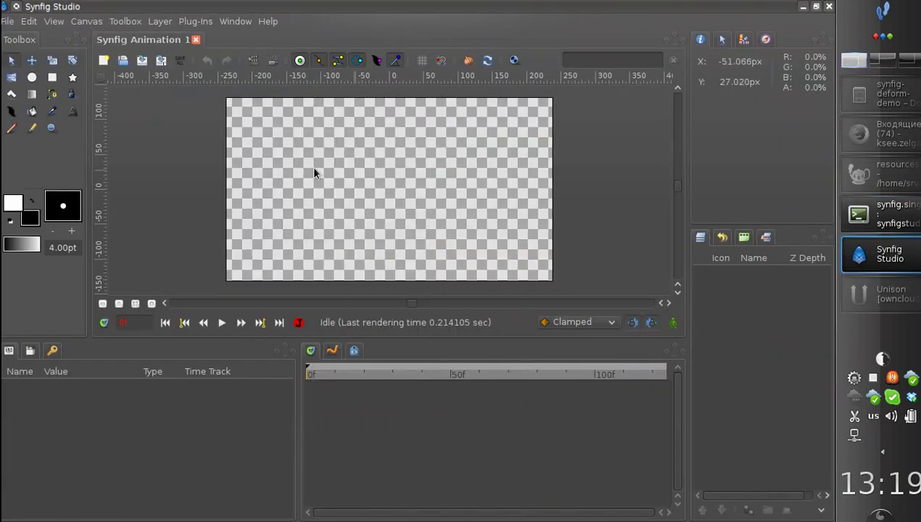
# Step: Open the recent file regis-2.sifz
pyautogui.click(16, 23)
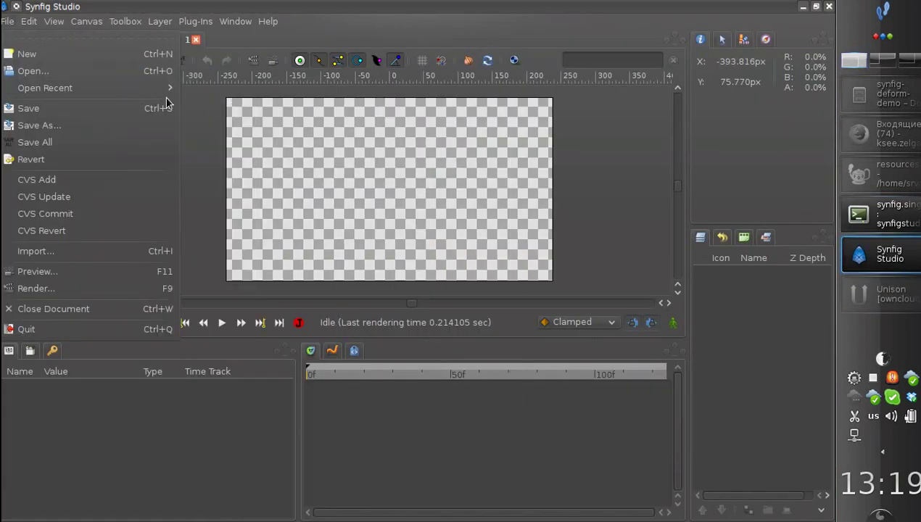
pyautogui.moveTo(121, 96)
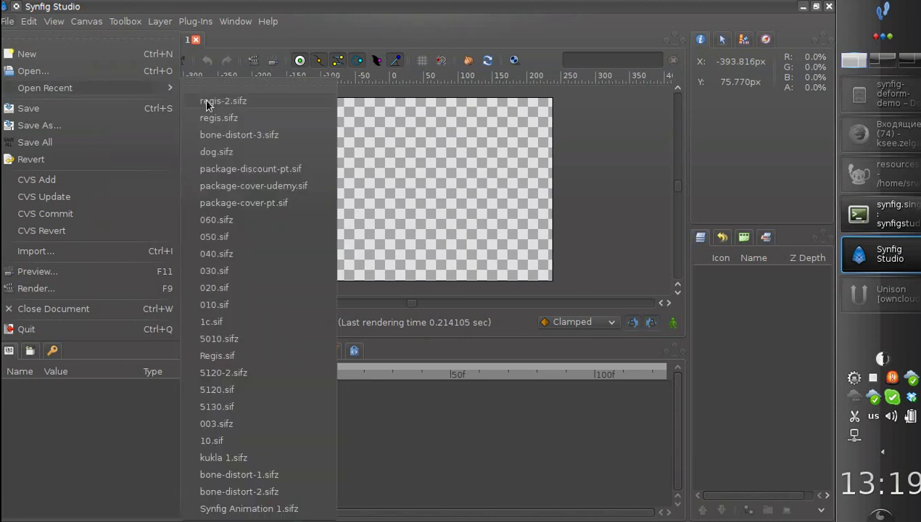
pyautogui.click(205, 101)
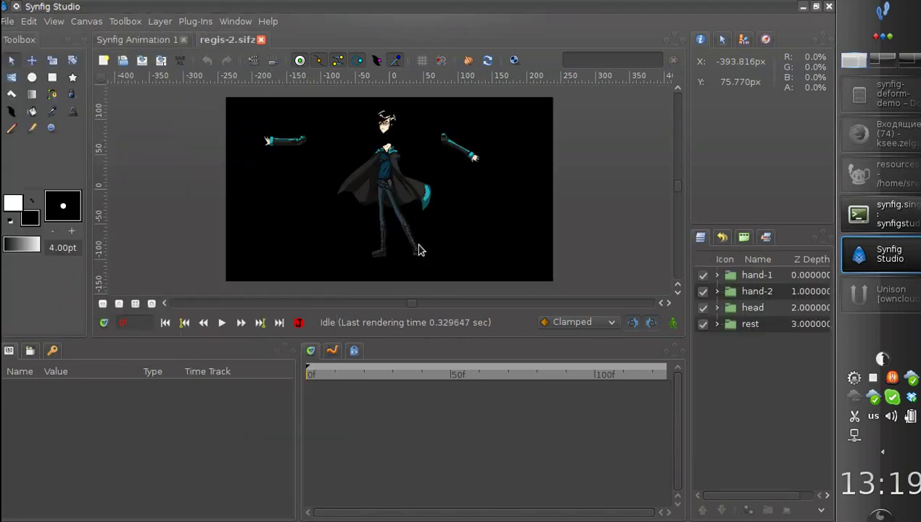
# Step: Inspect the mask spline inside the rest group by toggling its visibility
pyautogui.moveTo(424, 213); pyautogui.dragTo(430, 230)
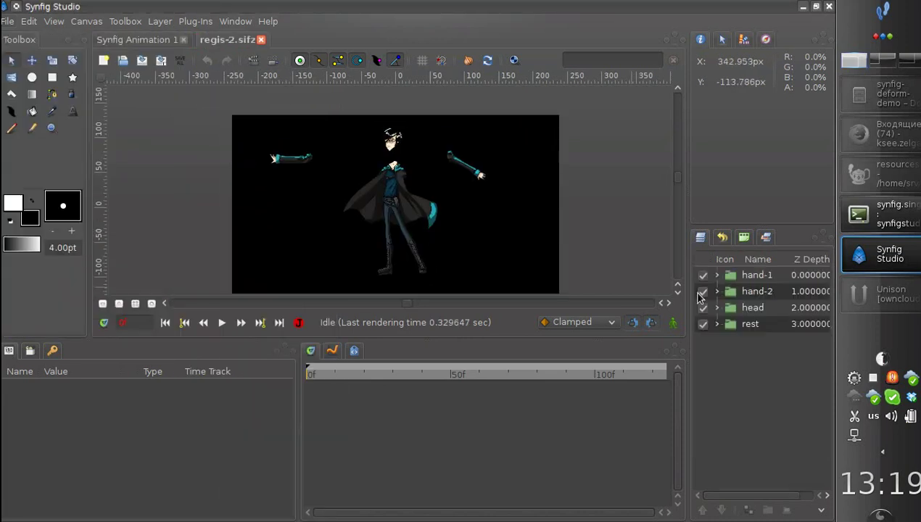
pyautogui.click(717, 324)
pyautogui.click(732, 341)
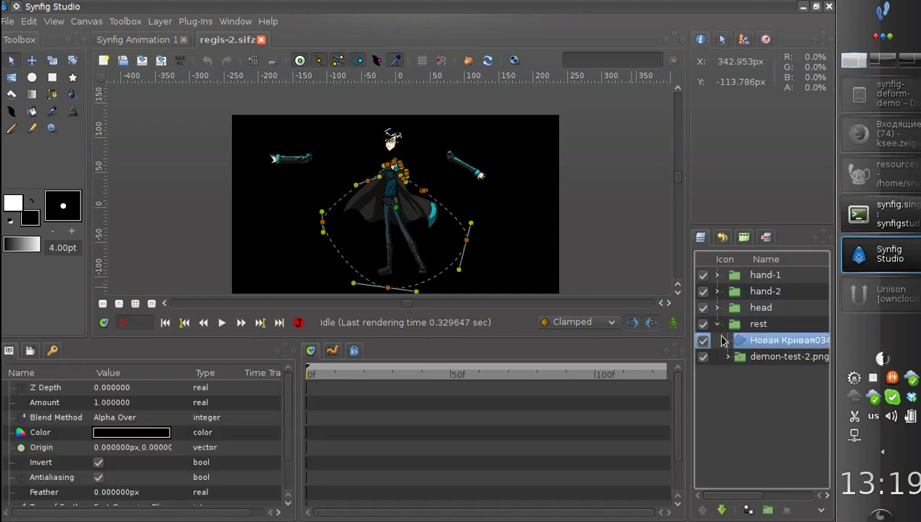
pyautogui.click(703, 341)
pyautogui.click(717, 324)
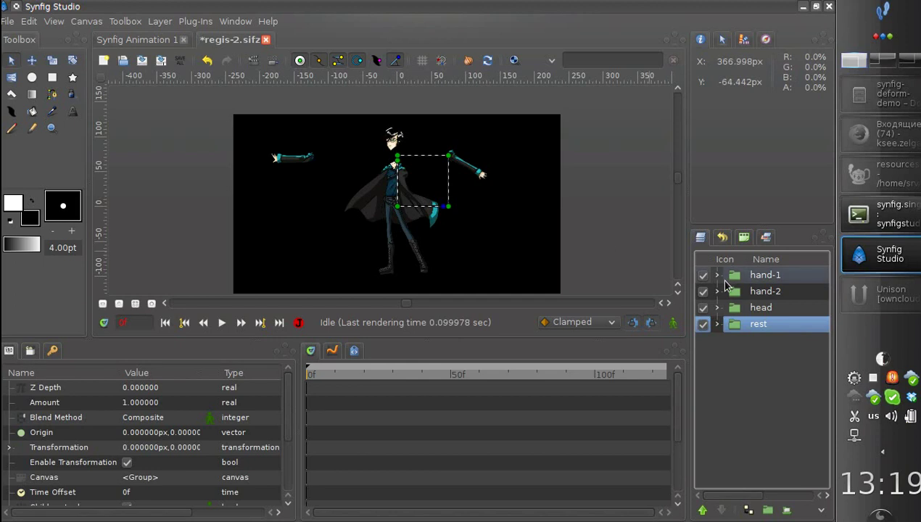
# Step: Examine the mask spline inside each of the hand-1, hand-2, head and rest groups in turn
pyautogui.click(717, 275)
pyautogui.click(744, 291)
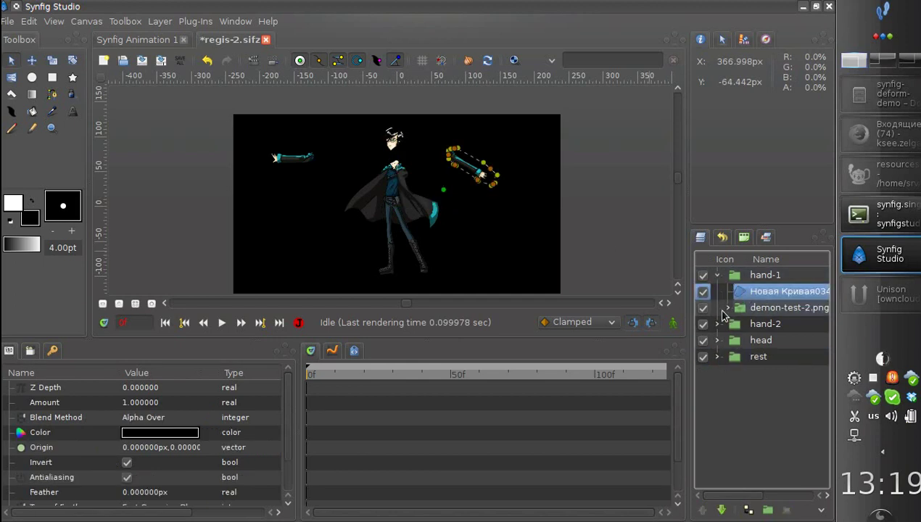
pyautogui.click(717, 325)
pyautogui.click(716, 372)
pyautogui.click(740, 341)
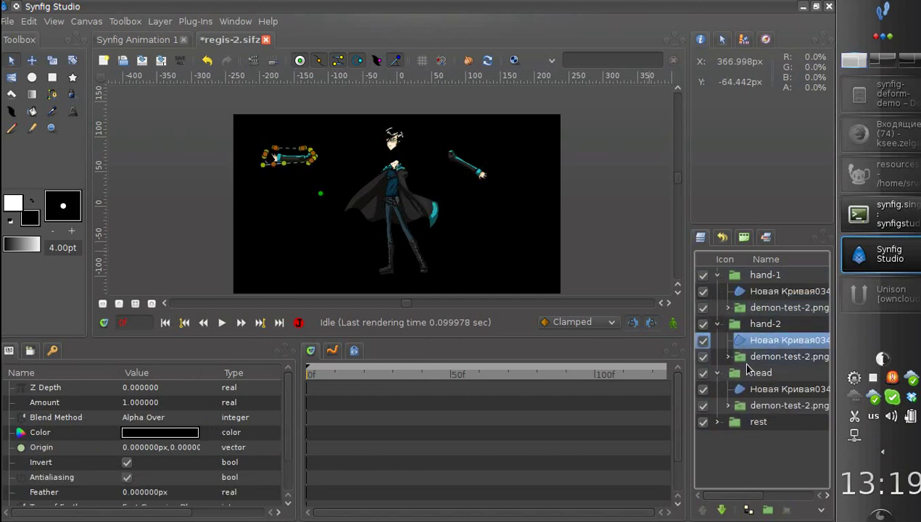
pyautogui.click(740, 389)
pyautogui.click(717, 422)
pyautogui.click(741, 438)
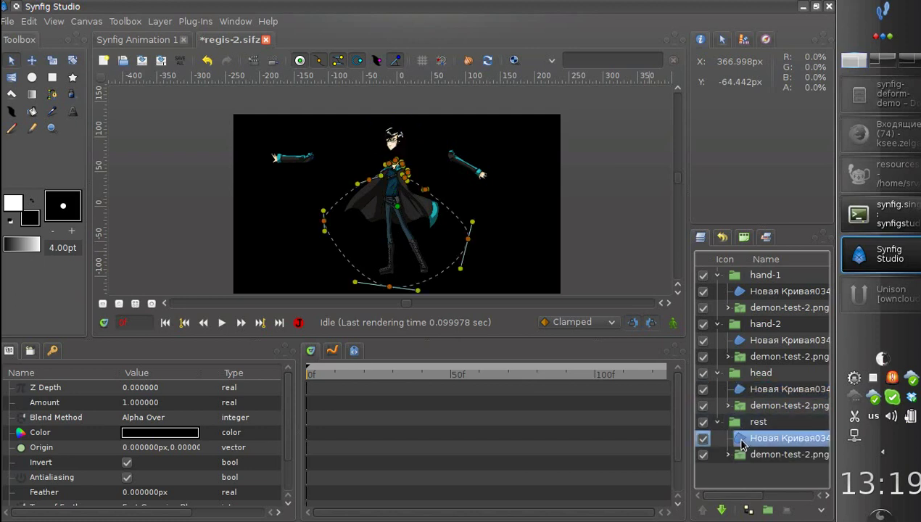
pyautogui.click(716, 275)
pyautogui.click(717, 291)
pyautogui.click(716, 308)
pyautogui.click(717, 324)
pyautogui.keyDown('shift'); pyautogui.click(740, 276); pyautogui.keyUp('shift')
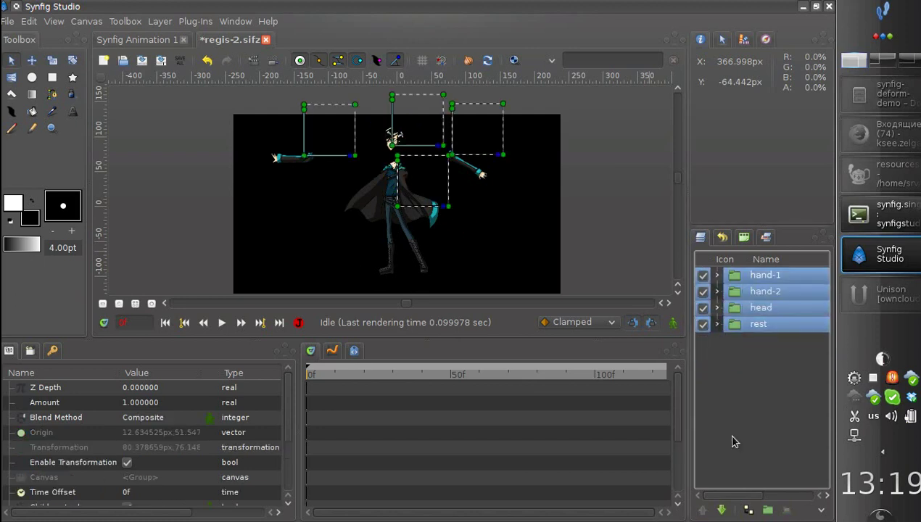
pyautogui.click(767, 512)
pyautogui.hotkey('ctrl', 'z')
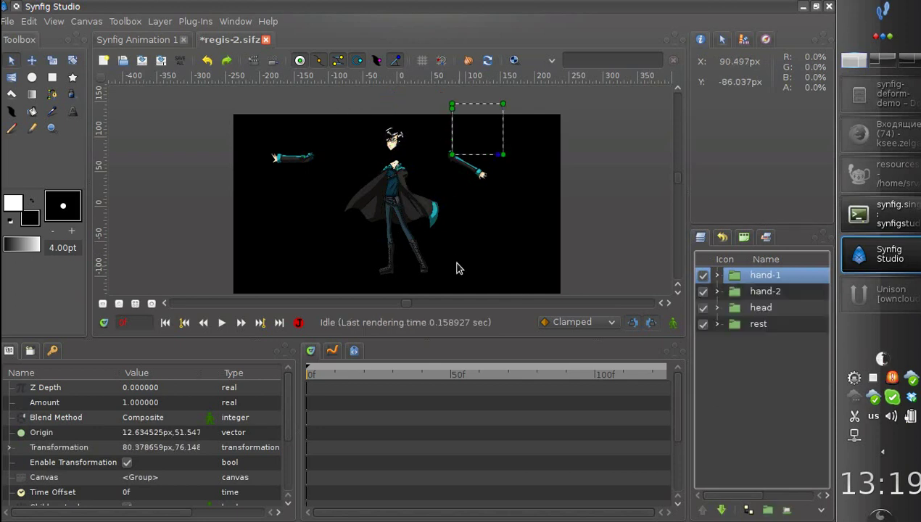
pyautogui.scroll(2, 454, 204)
pyautogui.moveTo(458, 214); pyautogui.dragTo(396, 218)
pyautogui.scroll(-2, 458, 236)
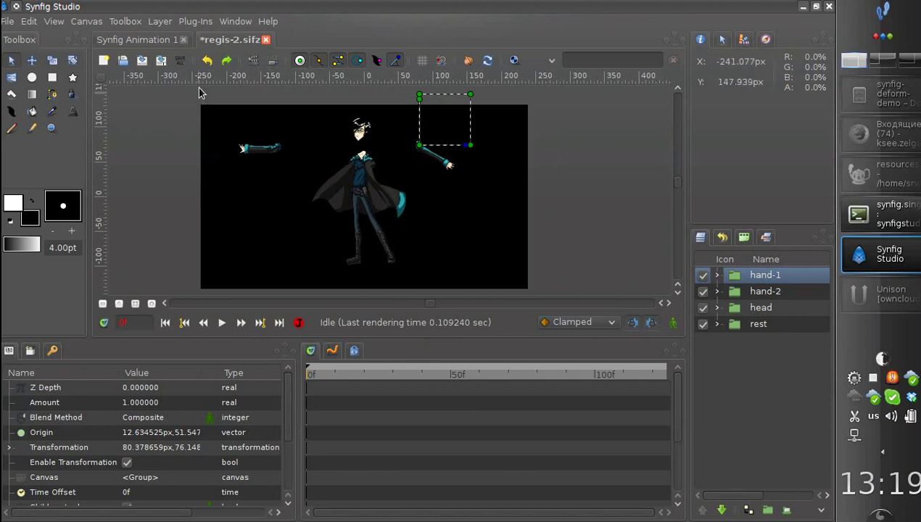
pyautogui.click(166, 40)
pyautogui.click(217, 40)
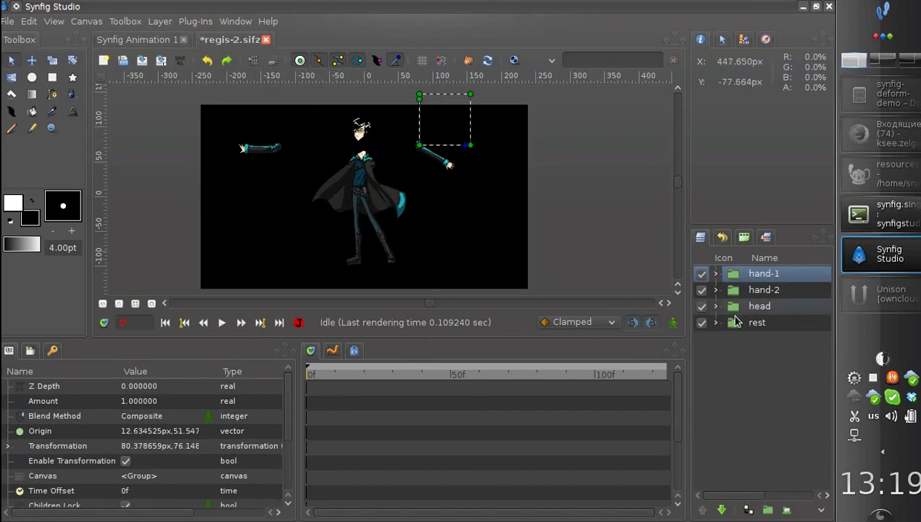
# Step: Copy the hand-1, hand-2, head and rest groups into a new animation
pyautogui.keyDown('shift'); pyautogui.click(731, 322); pyautogui.keyUp('shift')
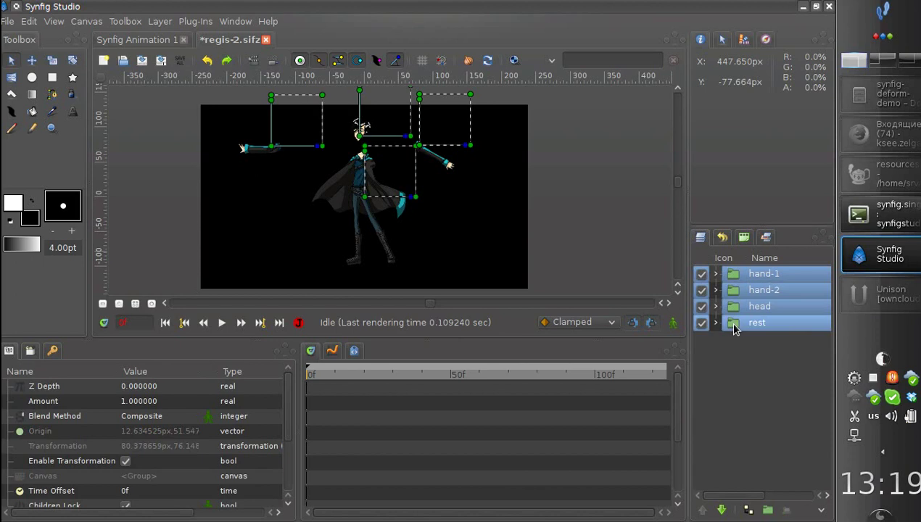
pyautogui.click(143, 39)
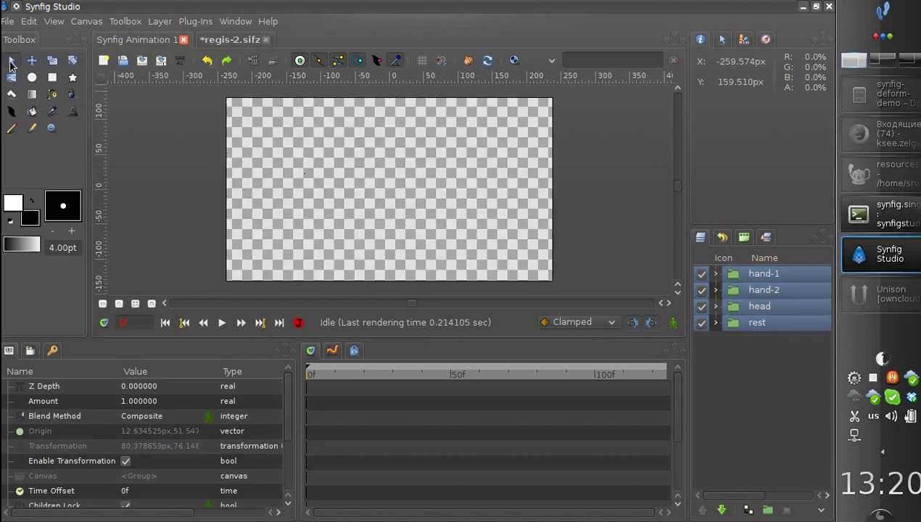
pyautogui.hotkey('ctrl', 'n')
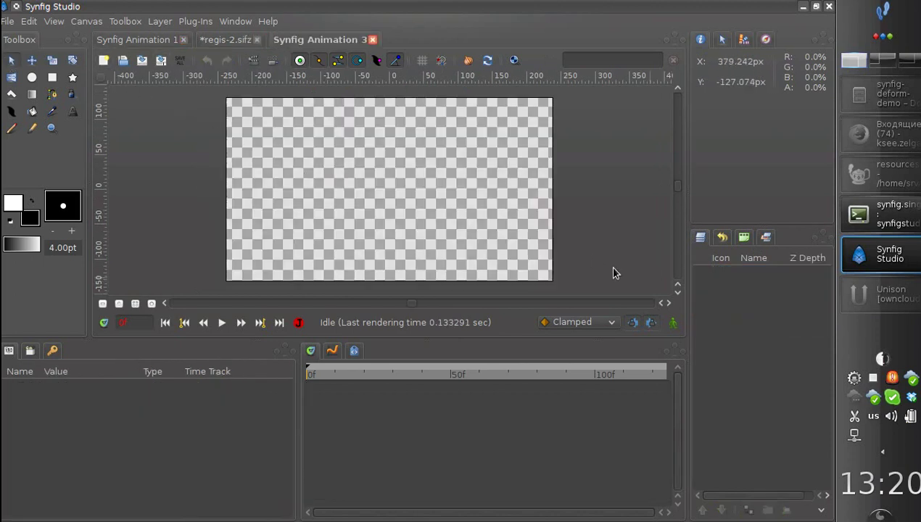
pyautogui.hotkey('ctrl', 'v')
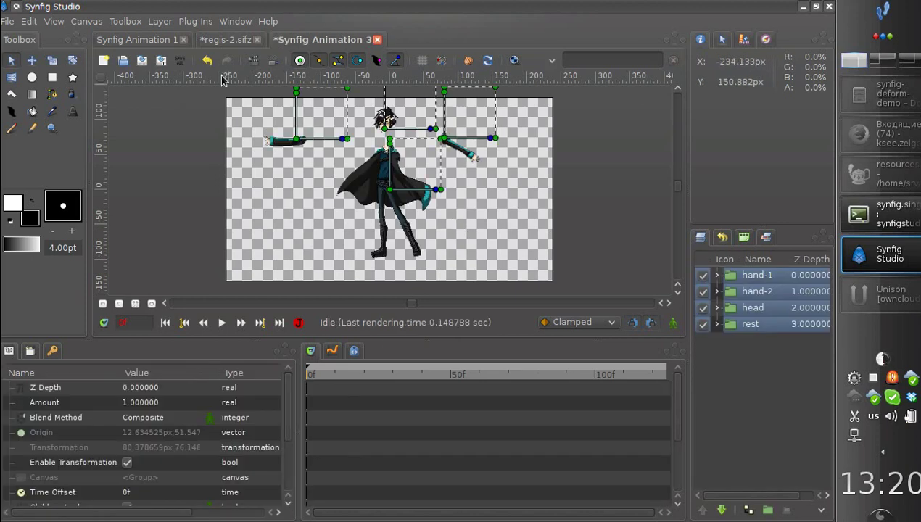
# Step: Close the old regis-2.sifz animation without saving its changes
pyautogui.click(219, 40)
pyautogui.hotkey('ctrl', 'w')
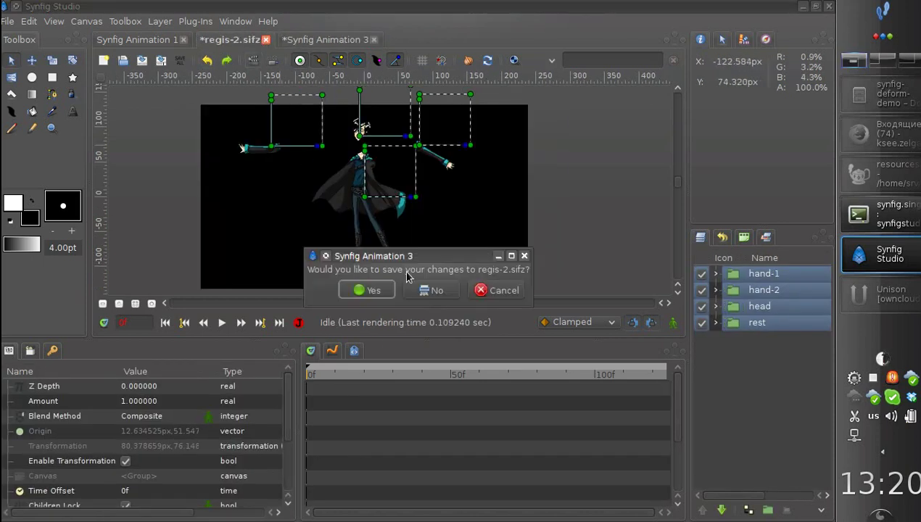
pyautogui.click(426, 291)
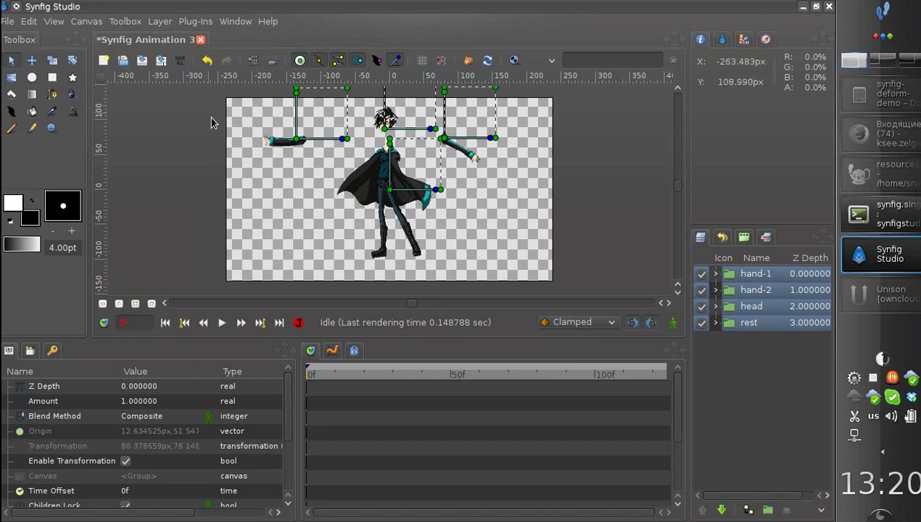
# Step: Save the new animation as regis-2.sifz in the synfig-deform-demo folder, replacing the existing file
pyautogui.hotkey('ctrl', 's')
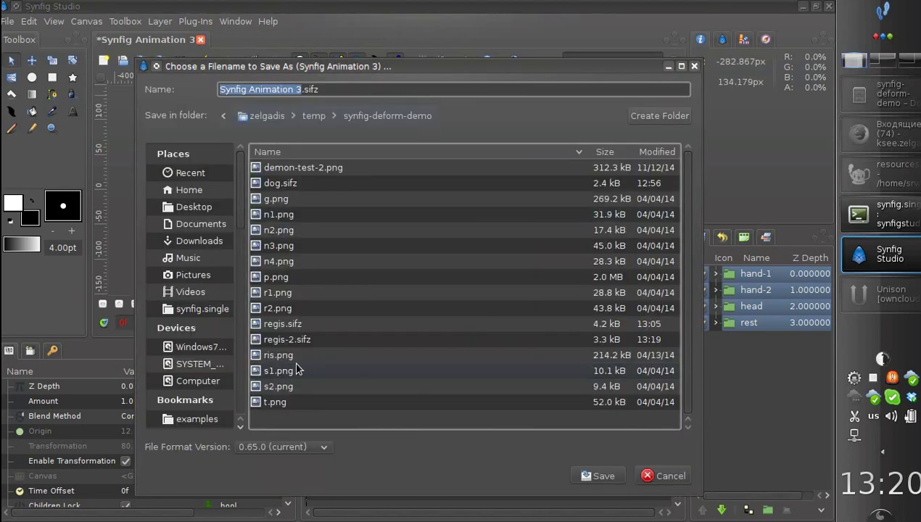
pyautogui.click(301, 341)
pyautogui.doubleClick(302, 341)
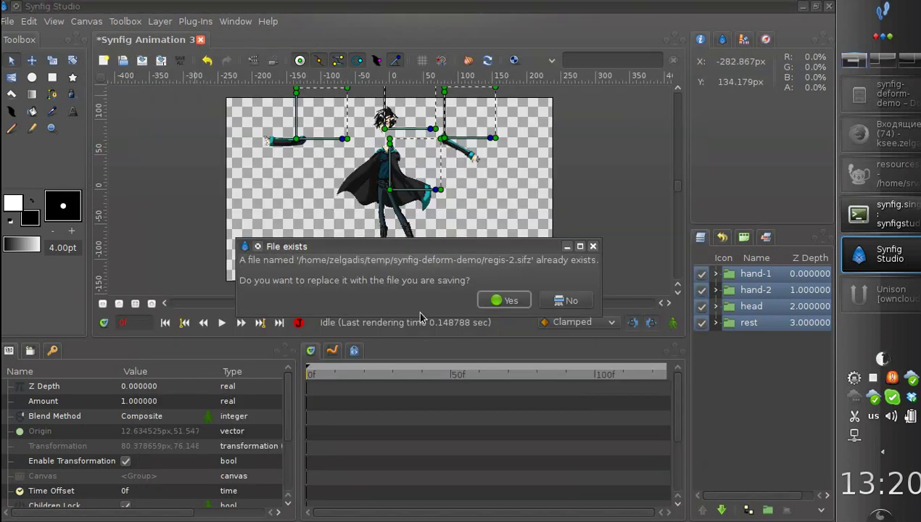
pyautogui.click(475, 303)
# Step: Add a Skeleton Deformation distortion layer above the hand-1 group
pyautogui.click(733, 280)
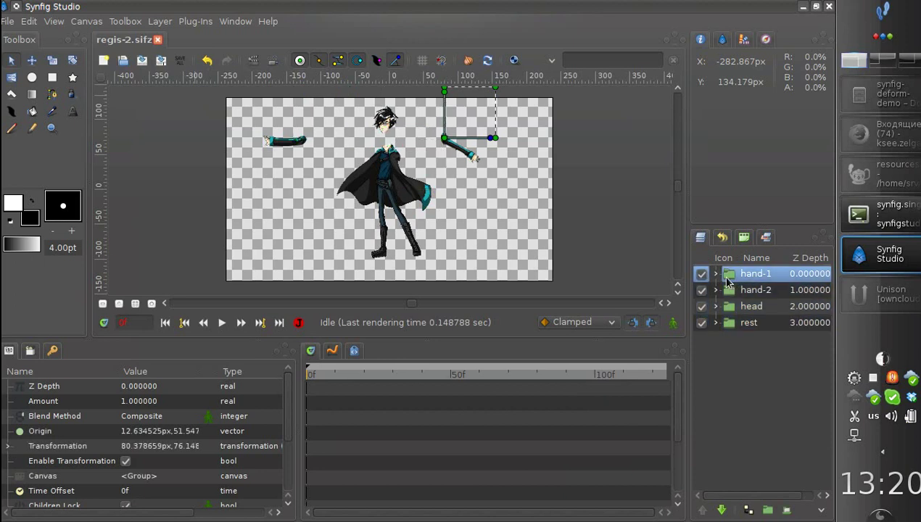
pyautogui.rightClick(727, 280)
pyautogui.moveTo(619, 13)
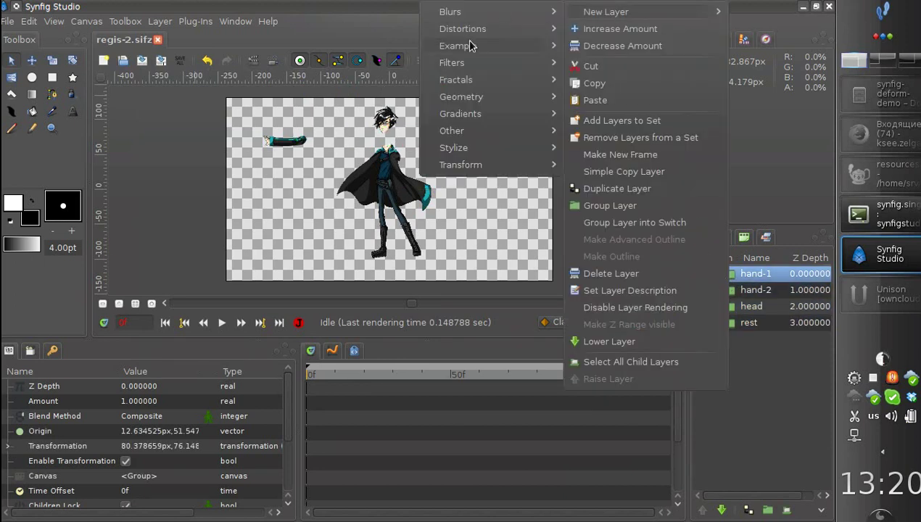
pyautogui.moveTo(460, 32)
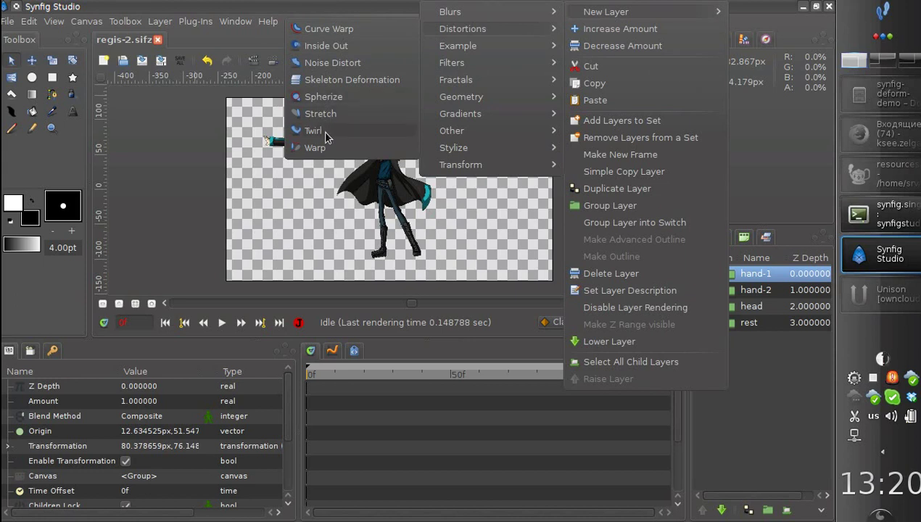
pyautogui.click(328, 82)
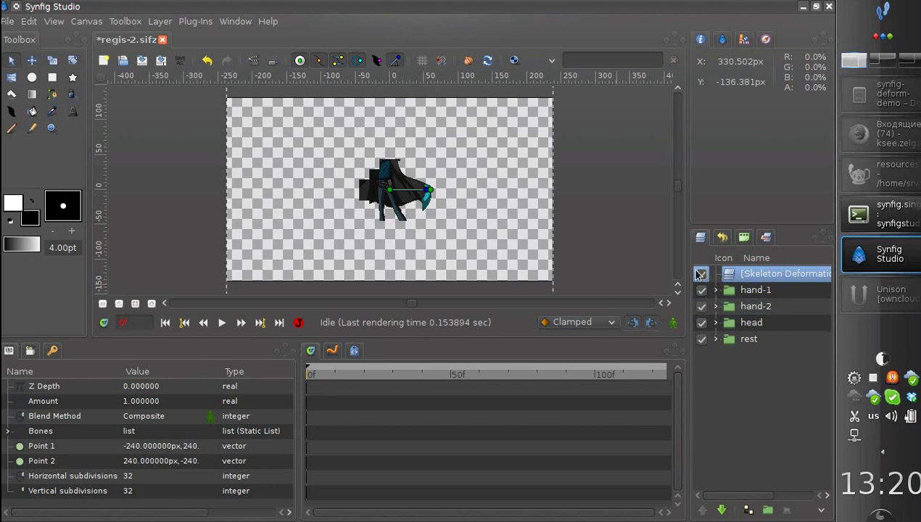
# Step: Toggle the Skeleton Deformation layer to compare the character with and without the deformation
pyautogui.click(700, 275)
pyautogui.click(701, 277)
pyautogui.click(701, 275)
pyautogui.click(701, 276)
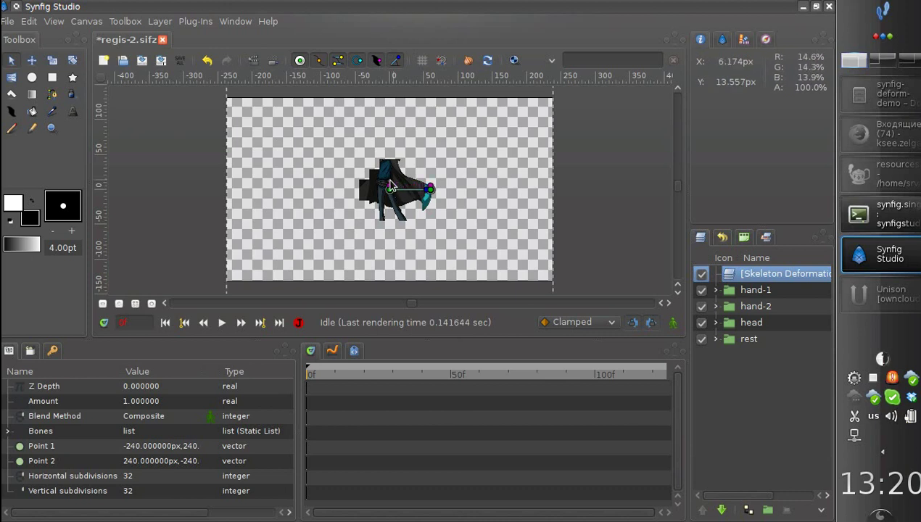
# Step: Enlarge the bone's influence radius at its origin with the Skeleton Deformation layer temporarily disabled
pyautogui.click(701, 274)
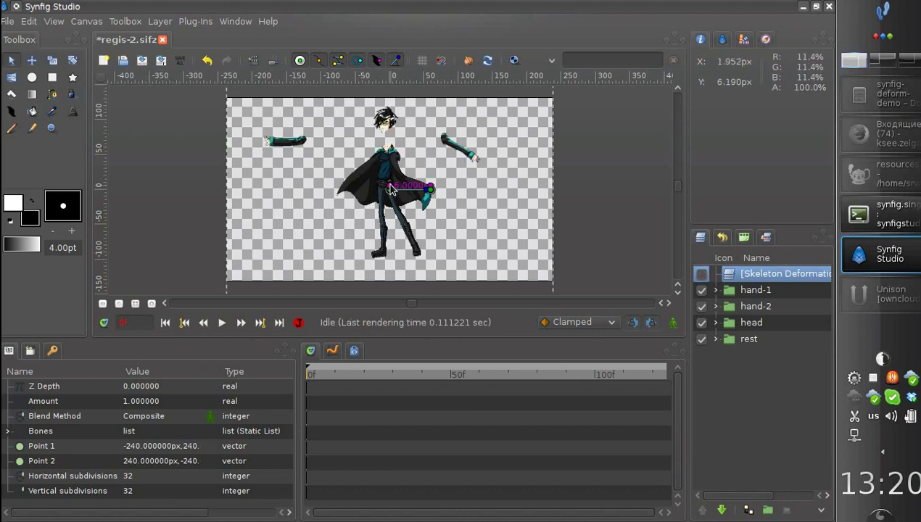
pyautogui.moveTo(390, 186); pyautogui.dragTo(391, 179)
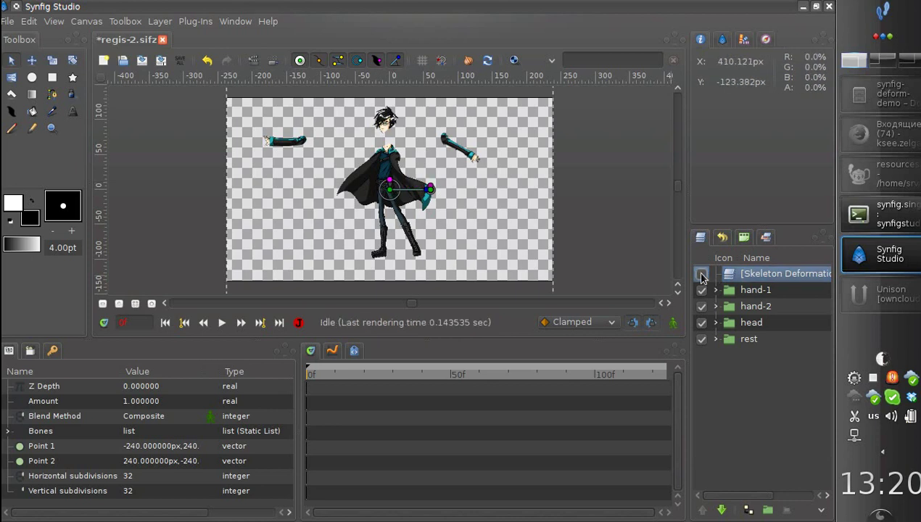
pyautogui.click(702, 274)
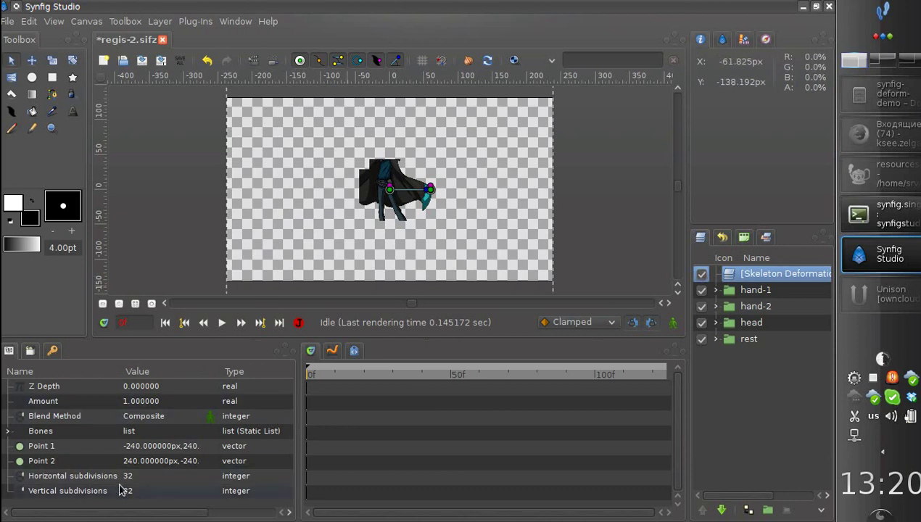
# Step: Set both the horizontal and vertical subdivisions of the Skeleton Deformation layer to 64
pyautogui.click(150, 478)
pyautogui.click(151, 477)
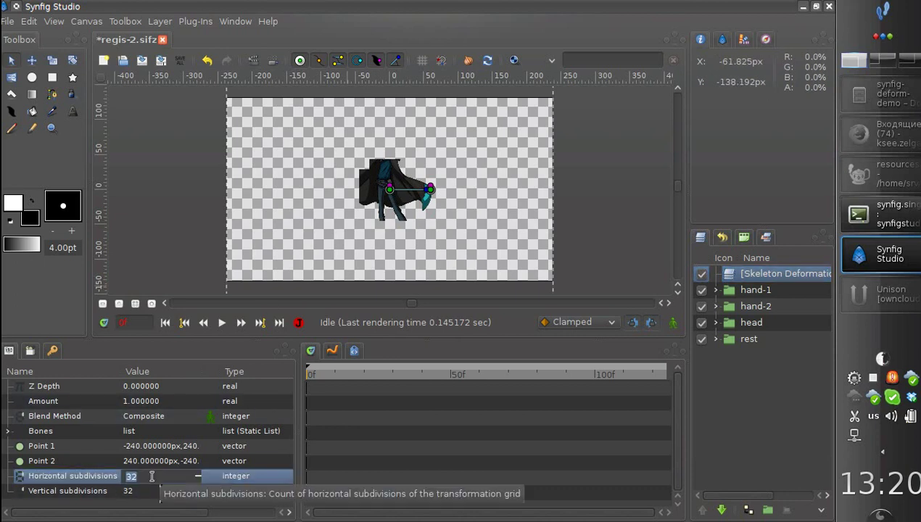
pyautogui.write('64')
pyautogui.press('Return')
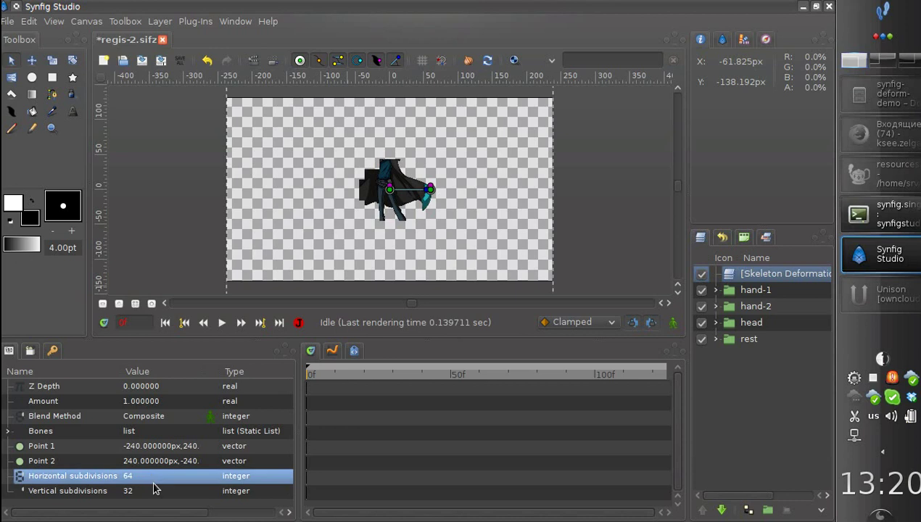
pyautogui.click(153, 491)
pyautogui.click(153, 491)
pyautogui.write('64')
pyautogui.press('Return')
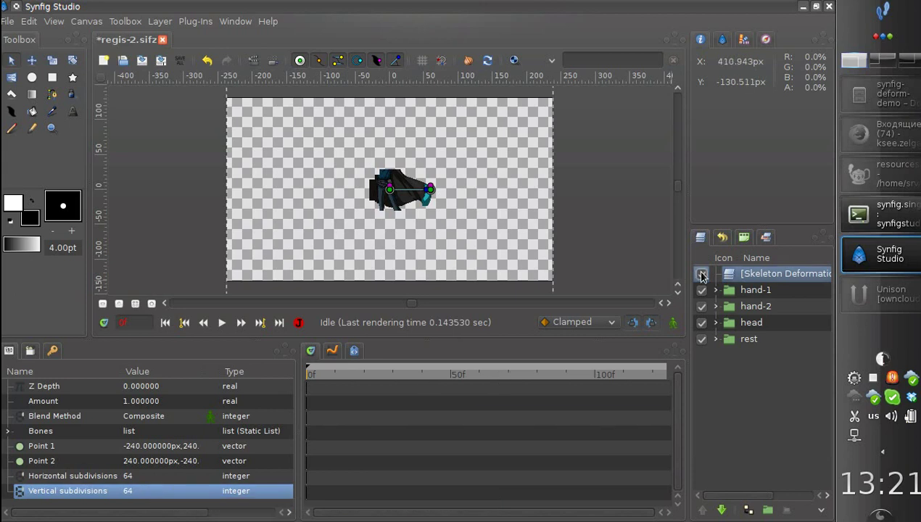
# Step: Disable the Skeleton Deformation layer, stand its bone upright from hips to neck and widen its influence radius at both ends
pyautogui.click(701, 275)
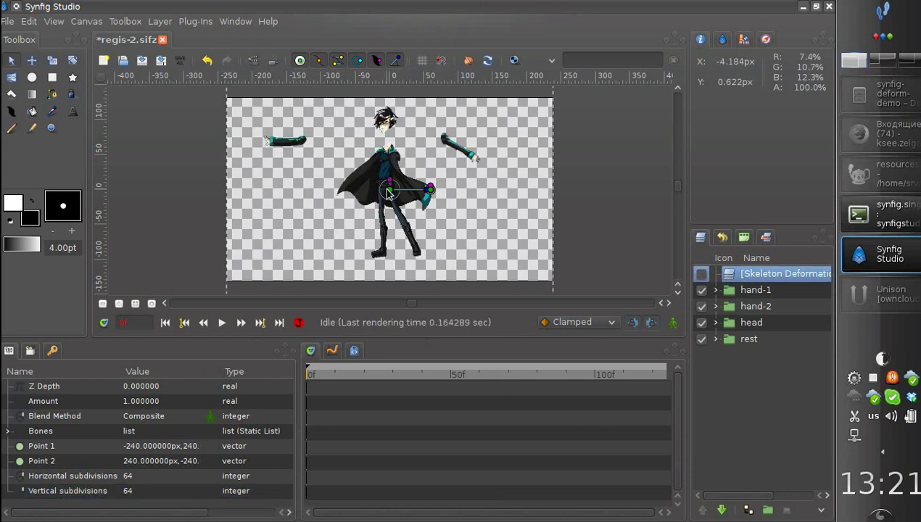
pyautogui.keyDown('ctrl'); pyautogui.scroll(2, 382, 220); pyautogui.keyUp('ctrl')
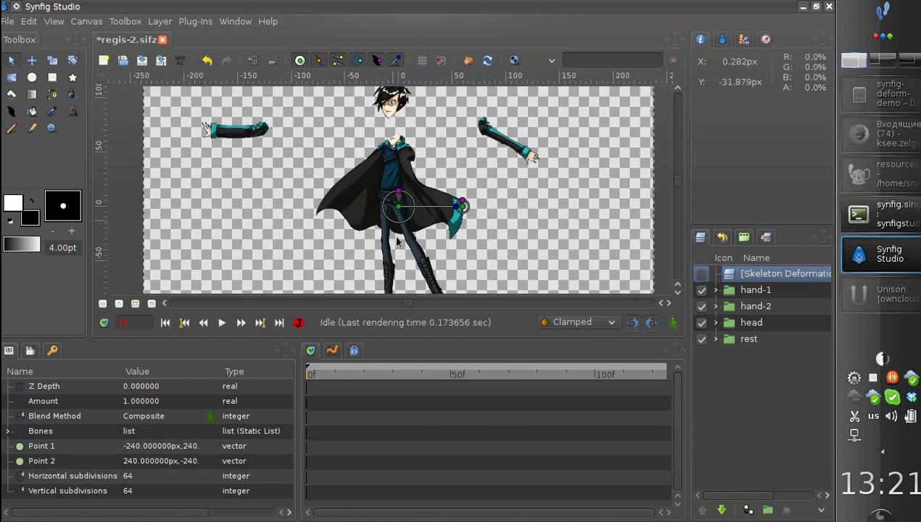
pyautogui.moveTo(396, 220); pyautogui.dragTo(392, 223)
pyautogui.moveTo(457, 223); pyautogui.dragTo(395, 152)
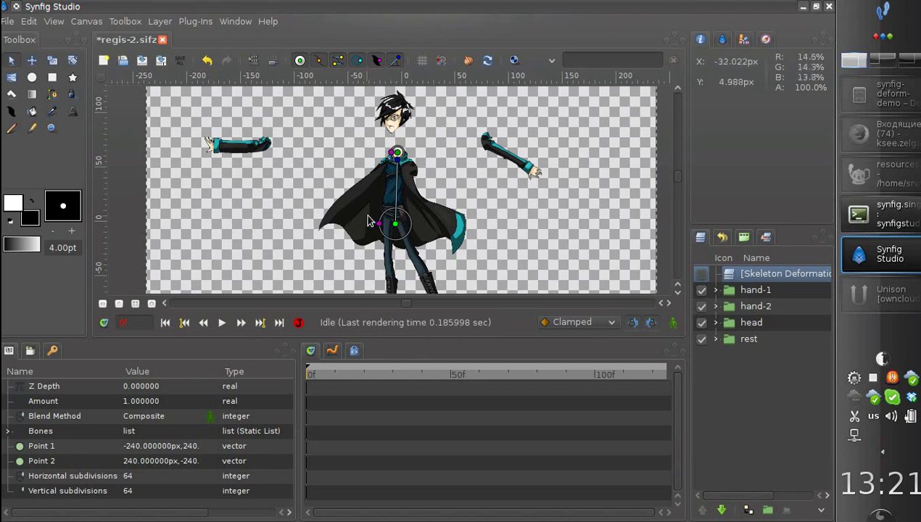
pyautogui.moveTo(377, 222); pyautogui.dragTo(354, 223)
pyautogui.moveTo(391, 150)
pyautogui.mouseDown()
pyautogui.moveTo(375, 152)
pyautogui.moveTo(398, 162)
pyautogui.mouseUp()
# Step: Move the rest group about 30 px down, farther from the head and arms
pyautogui.click(771, 342)
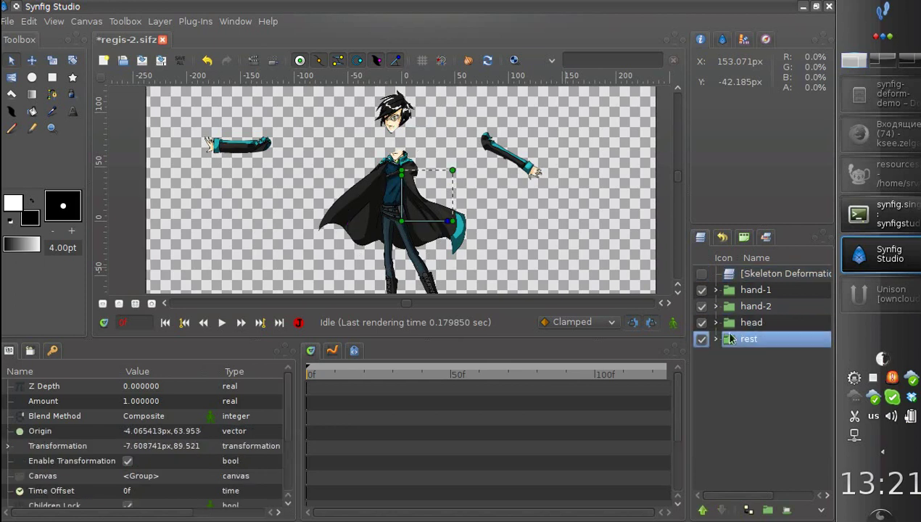
pyautogui.scroll(-3, 486, 260)
pyautogui.moveTo(406, 143); pyautogui.dragTo(394, 215)
# Step: Refit the Skeleton Deformation bone from the hips to the collar of the body and reduce its influence radius at the hips
pyautogui.click(769, 274)
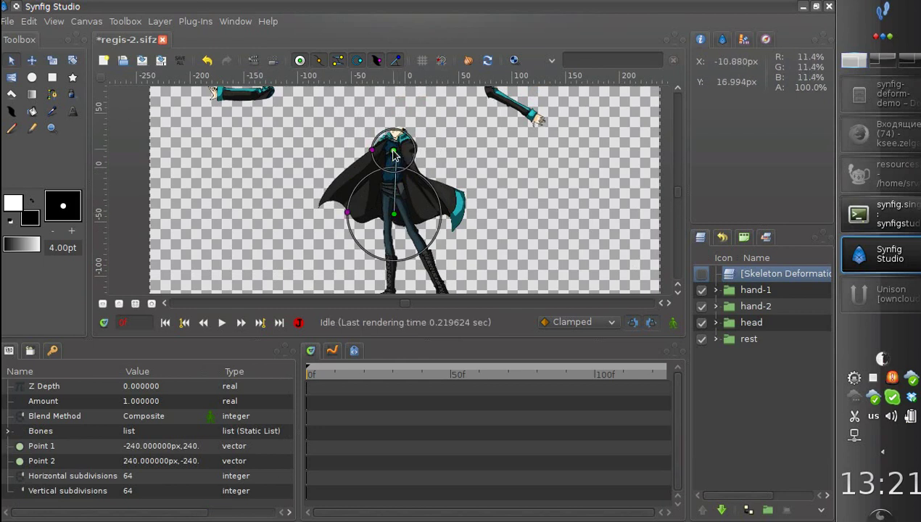
pyautogui.moveTo(394, 154); pyautogui.dragTo(396, 146)
pyautogui.moveTo(394, 217); pyautogui.dragTo(374, 219)
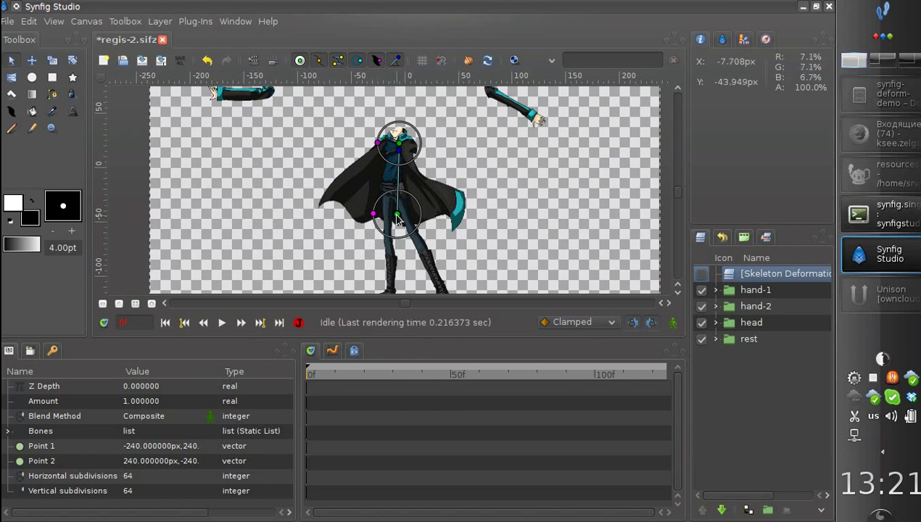
# Step: Fine-tune the body bone between the waist and the collar and reduce its influence radius at both ends
pyautogui.moveTo(403, 146); pyautogui.dragTo(396, 143)
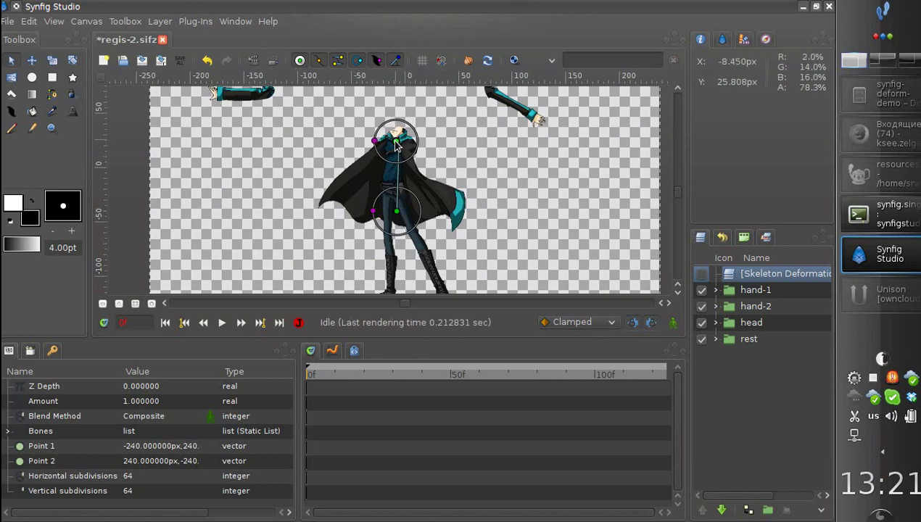
pyautogui.moveTo(371, 213); pyautogui.dragTo(392, 193)
pyautogui.moveTo(392, 125)
pyautogui.mouseDown()
pyautogui.moveTo(395, 136)
pyautogui.moveTo(376, 135)
pyautogui.moveTo(394, 136)
pyautogui.mouseUp()
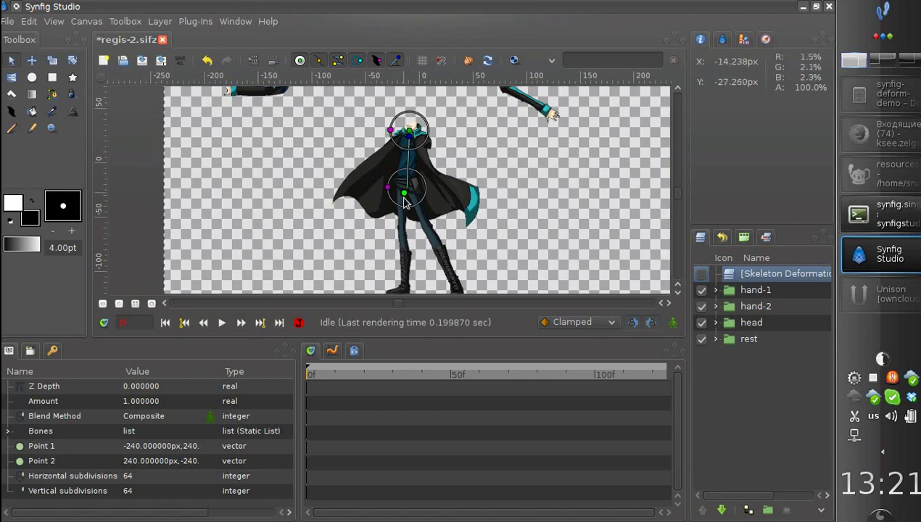
pyautogui.moveTo(407, 188); pyautogui.dragTo(406, 188)
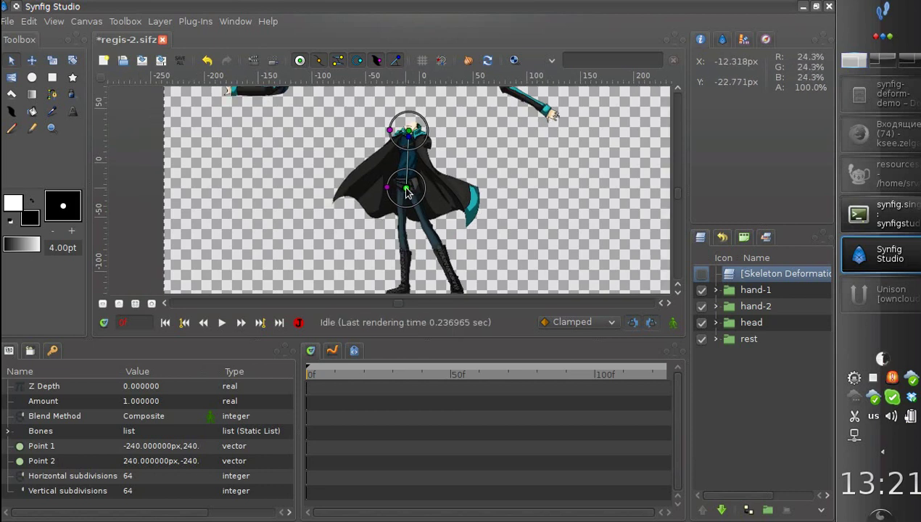
# Step: Create a child bone from the body bone and fit it to the head, from the chin to above the hair
pyautogui.hscroll(-1, 408, 190)
pyautogui.rightClick(422, 177)
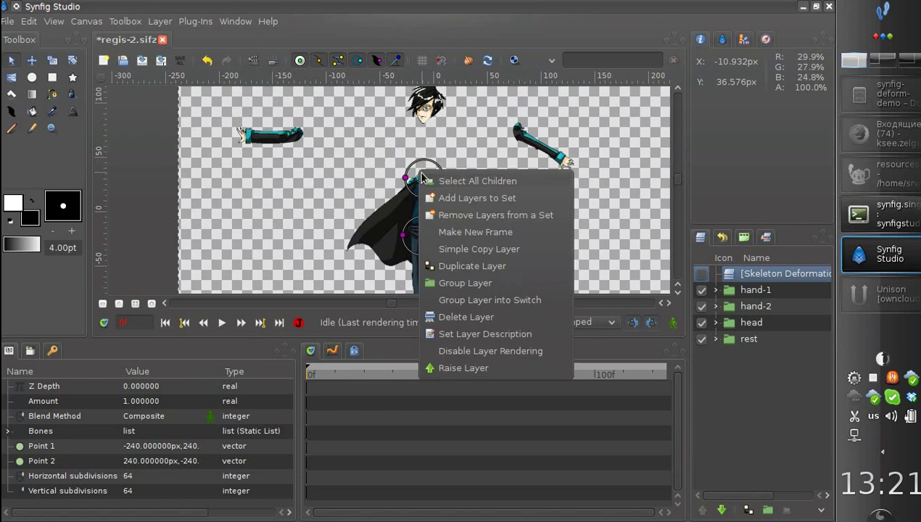
pyautogui.click(388, 179)
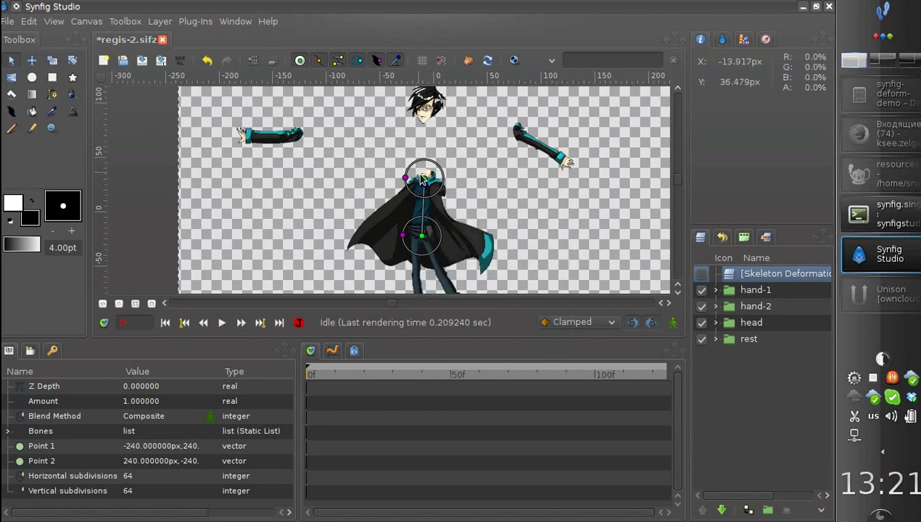
pyautogui.rightClick(422, 180)
pyautogui.click(461, 220)
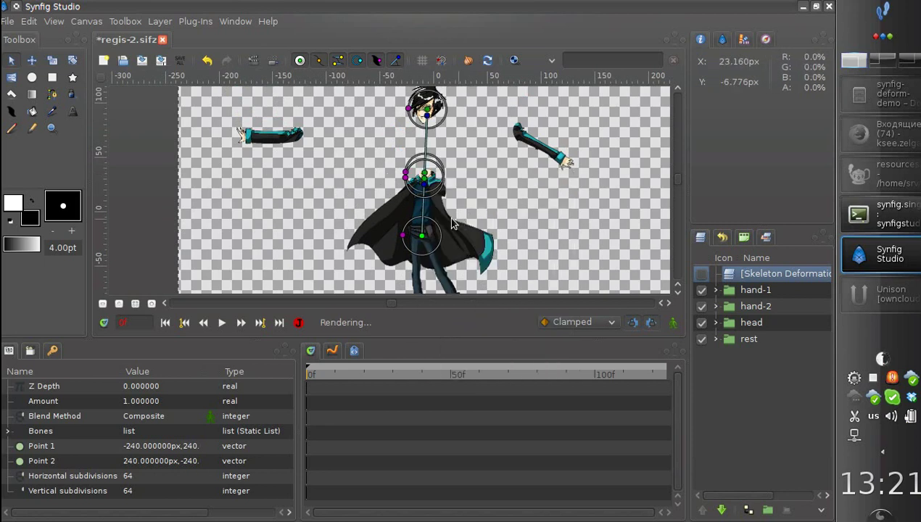
pyautogui.moveTo(412, 144); pyautogui.dragTo(404, 183)
pyautogui.moveTo(405, 121); pyautogui.dragTo(403, 146)
pyautogui.moveTo(404, 187); pyautogui.dragTo(404, 182)
pyautogui.moveTo(402, 149); pyautogui.dragTo(404, 150)
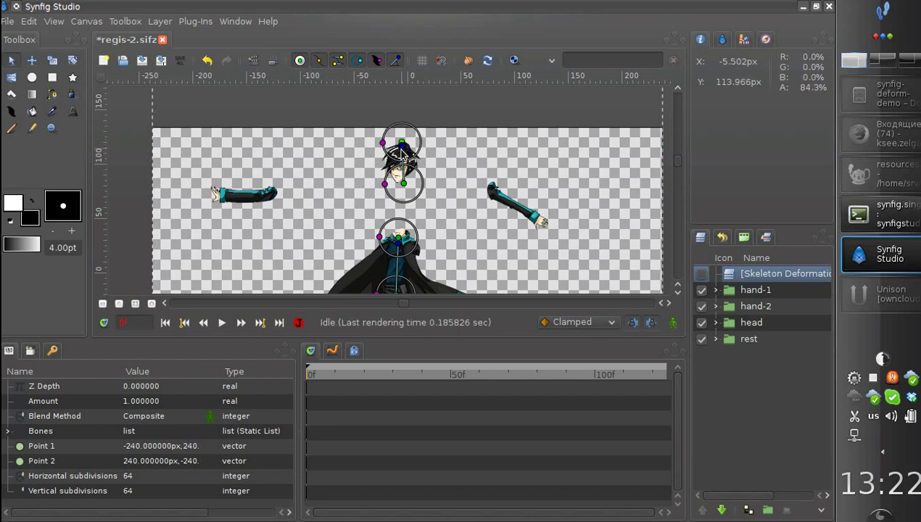
# Step: Create another child of the body bone, fit it to the upper part of the hand-2 arm and reduce its influence radii
pyautogui.rightClick(398, 241)
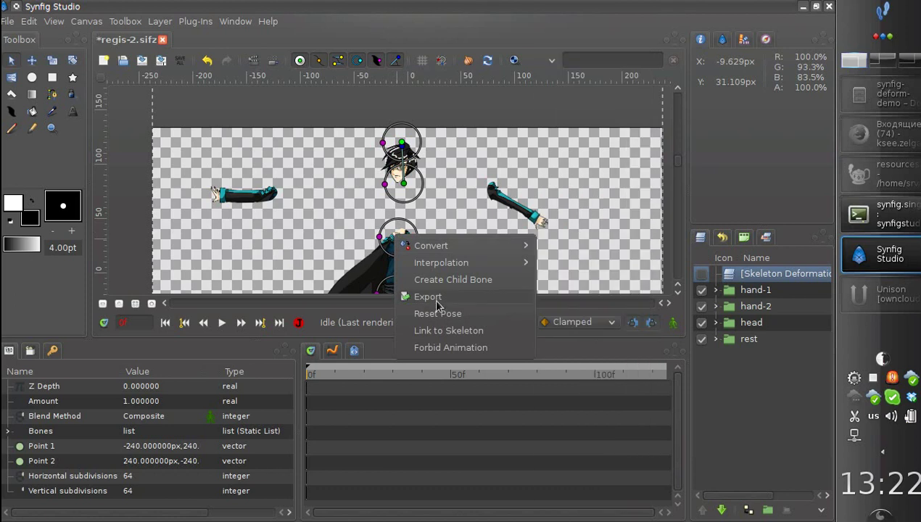
pyautogui.click(428, 287)
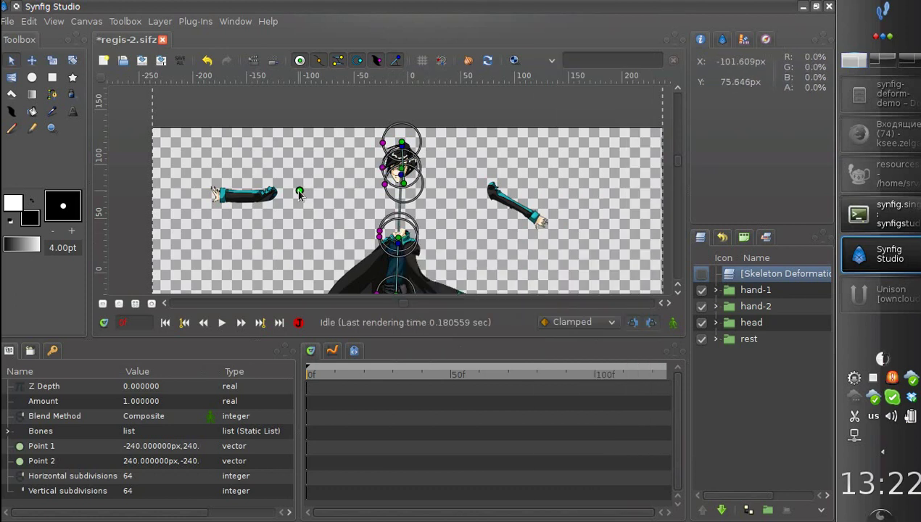
pyautogui.moveTo(273, 195); pyautogui.dragTo(275, 195)
pyautogui.scroll(2, 271, 203)
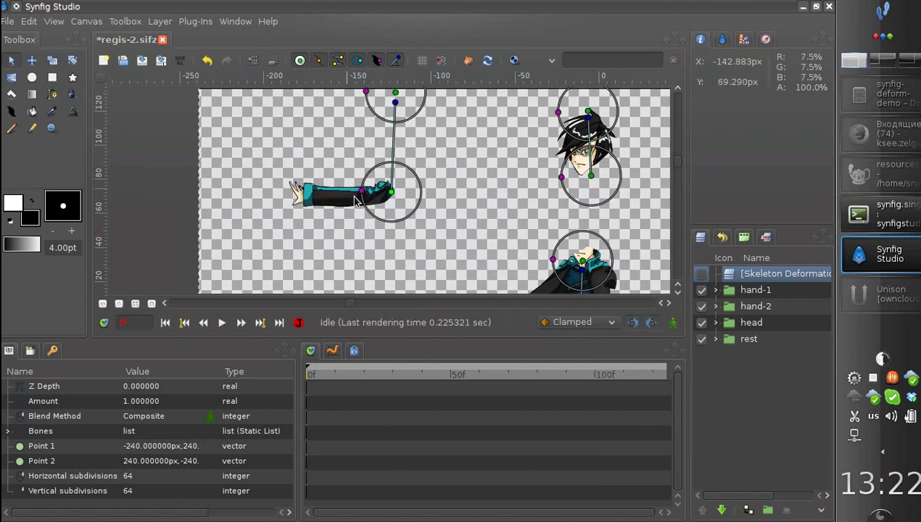
pyautogui.moveTo(398, 107); pyautogui.dragTo(357, 200)
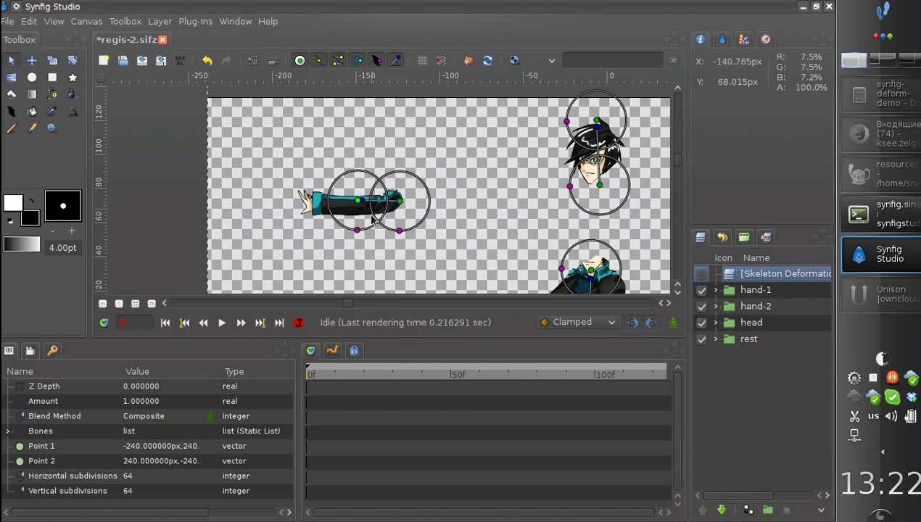
pyautogui.moveTo(398, 231); pyautogui.dragTo(355, 216)
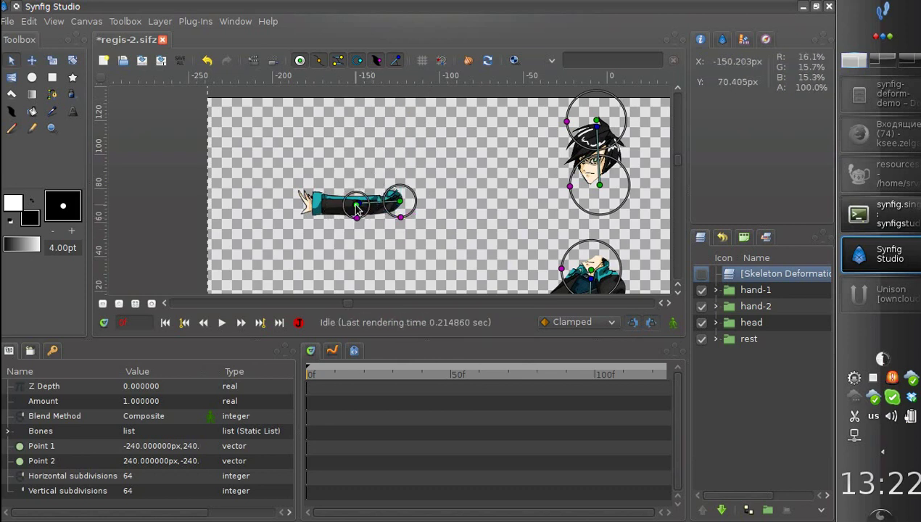
# Step: Create a child bone at the elbow of the hand-2 arm and fit it along the forearm to the hand
pyautogui.rightClick(356, 208)
pyautogui.click(376, 242)
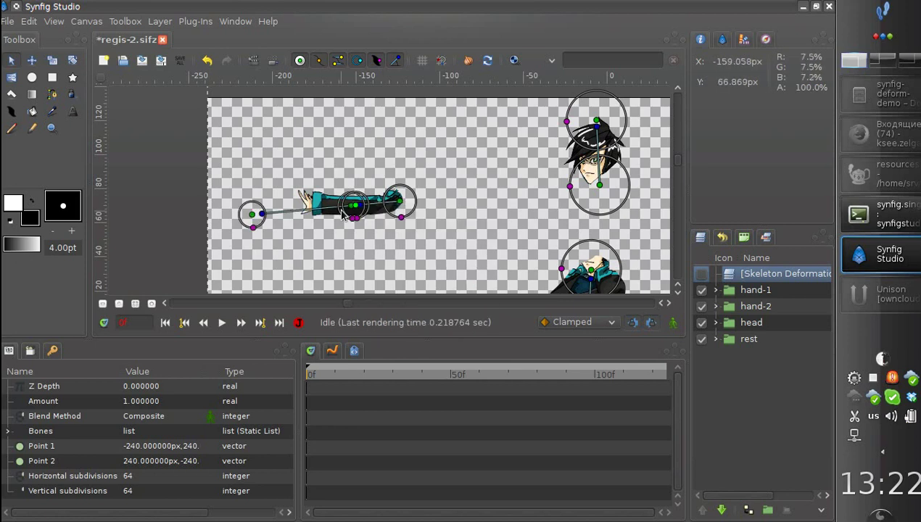
pyautogui.moveTo(292, 202); pyautogui.dragTo(293, 202)
# Step: Create a third child of the body bone, fit it from shoulder to elbow of the hand-1 arm and reduce its influence radii
pyautogui.hscroll(5, 502, 242)
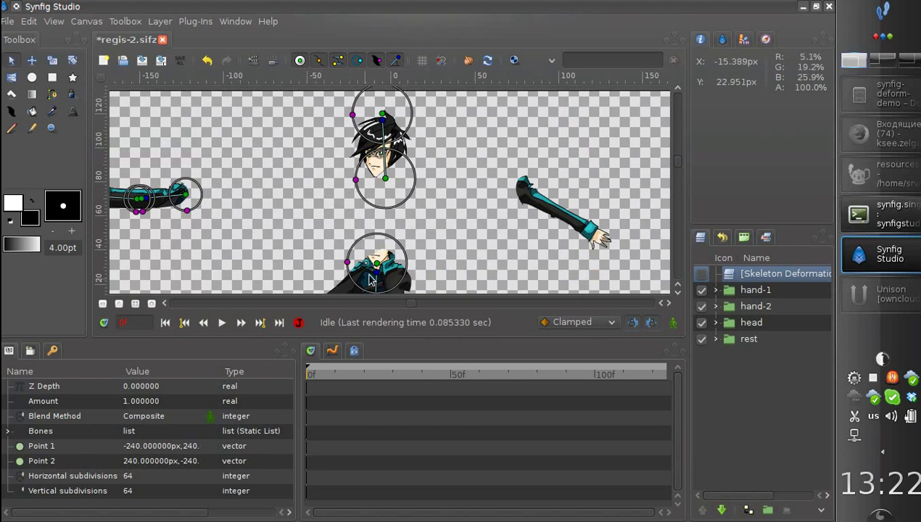
pyautogui.rightClick(376, 266)
pyautogui.click(401, 305)
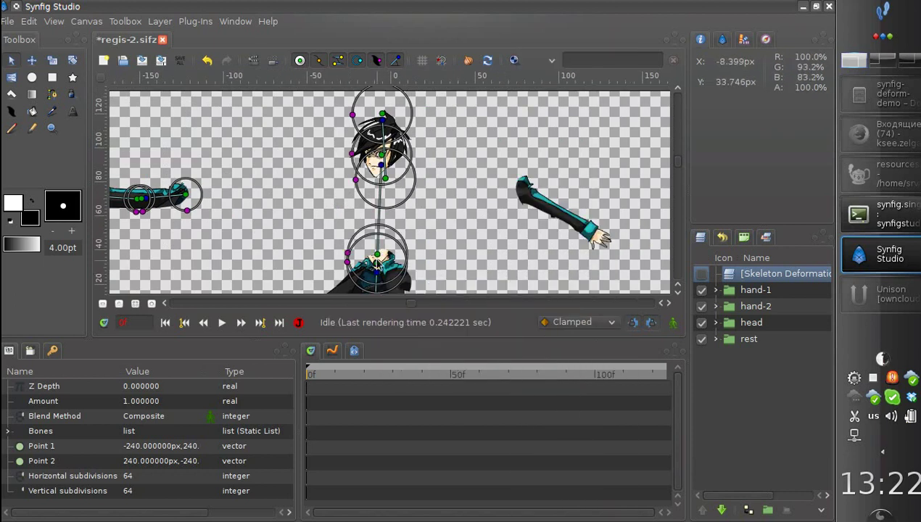
pyautogui.moveTo(379, 254); pyautogui.dragTo(516, 178)
pyautogui.moveTo(524, 131); pyautogui.dragTo(486, 168)
pyautogui.moveTo(478, 120); pyautogui.dragTo(515, 243)
pyautogui.moveTo(488, 193); pyautogui.dragTo(475, 222)
pyautogui.moveTo(530, 217); pyautogui.dragTo(518, 246)
# Step: Create a child bone at the elbow of the hand-1 arm and fit it along the forearm to the hand
pyautogui.rightClick(518, 248)
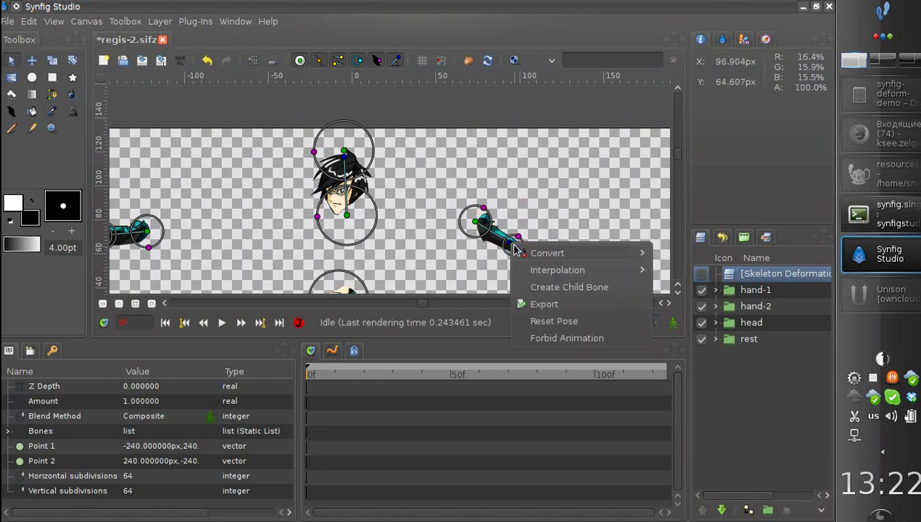
pyautogui.click(538, 287)
pyautogui.moveTo(578, 273); pyautogui.dragTo(517, 192)
pyautogui.moveTo(381, 274); pyautogui.dragTo(456, 180)
# Step: Enable the Skeleton Deformation layer
pyautogui.scroll(-3, 455, 183)
pyautogui.hscroll(-2, 456, 182)
pyautogui.click(702, 274)
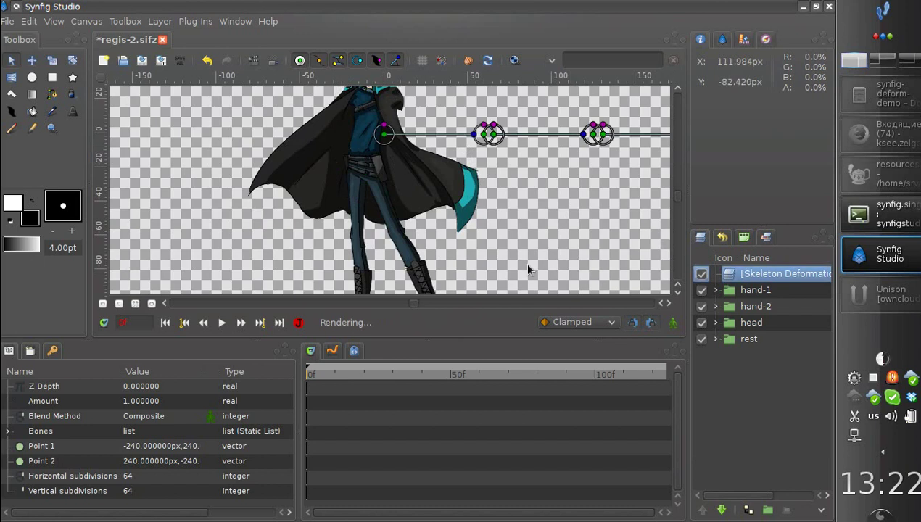
pyautogui.moveTo(392, 192); pyautogui.dragTo(401, 210)
pyautogui.scroll(-2, 397, 210)
pyautogui.moveTo(471, 208); pyautogui.dragTo(421, 183)
pyautogui.press('Delete')
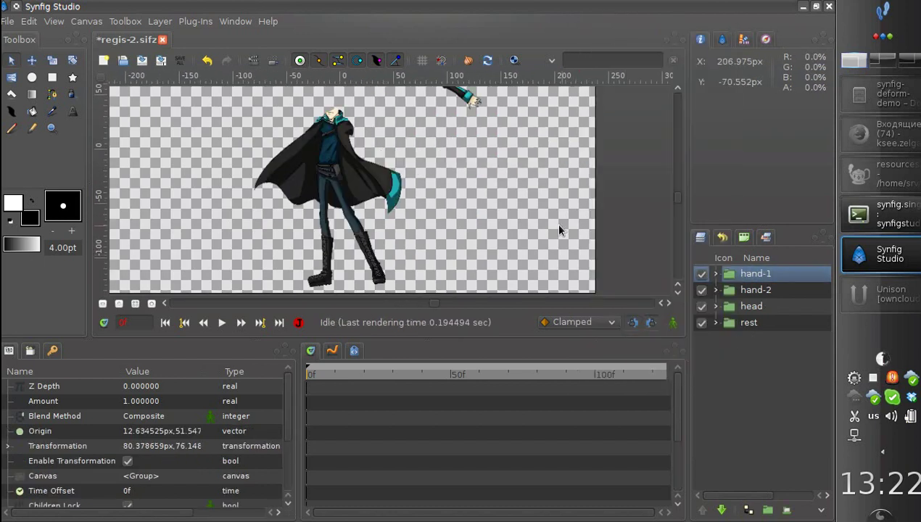
pyautogui.hotkey('ctrl', 'z')
pyautogui.click(722, 276)
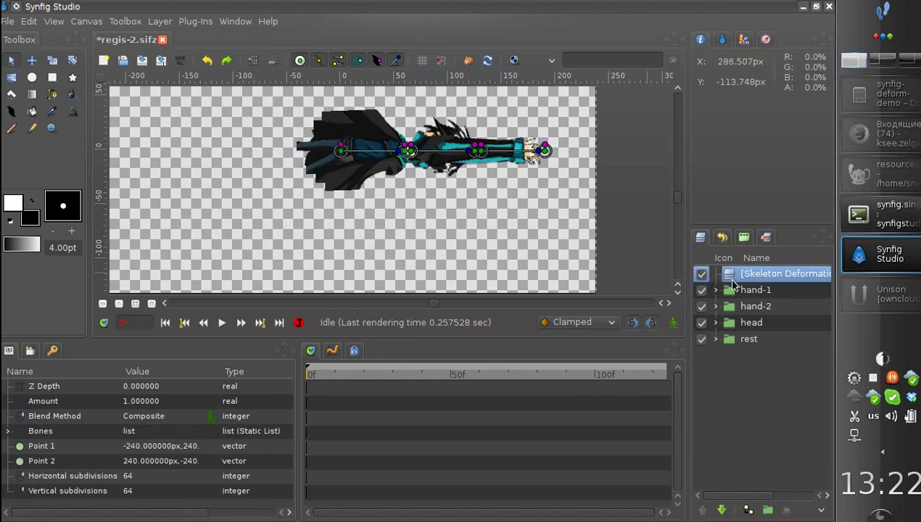
# Step: Reset the pose of the Skeleton Deformation layer
pyautogui.rightClick(742, 282)
pyautogui.click(626, 398)
pyautogui.moveTo(424, 191); pyautogui.dragTo(364, 198)
pyautogui.scroll(-1, 404, 180)
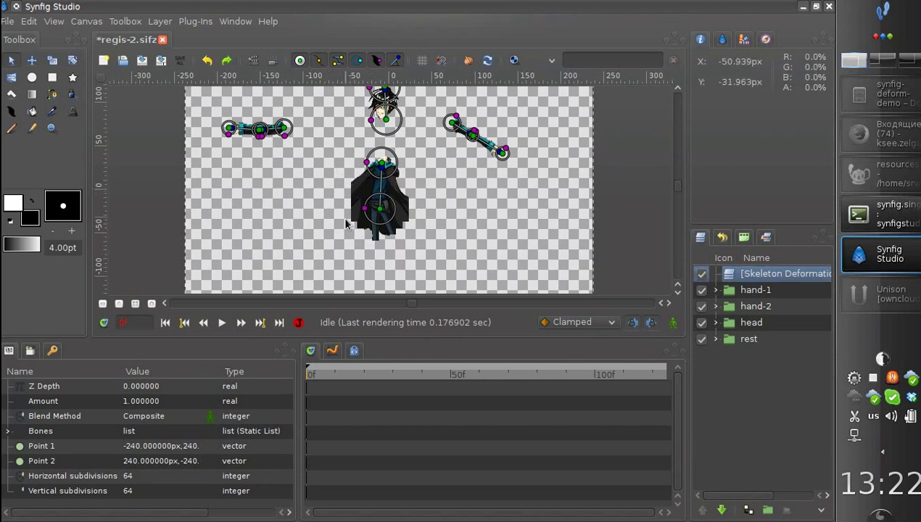
# Step: Disable the layer, create a child bone from the body bone, and fit it from hips to feet with a wide influence radius at the hips
pyautogui.click(702, 274)
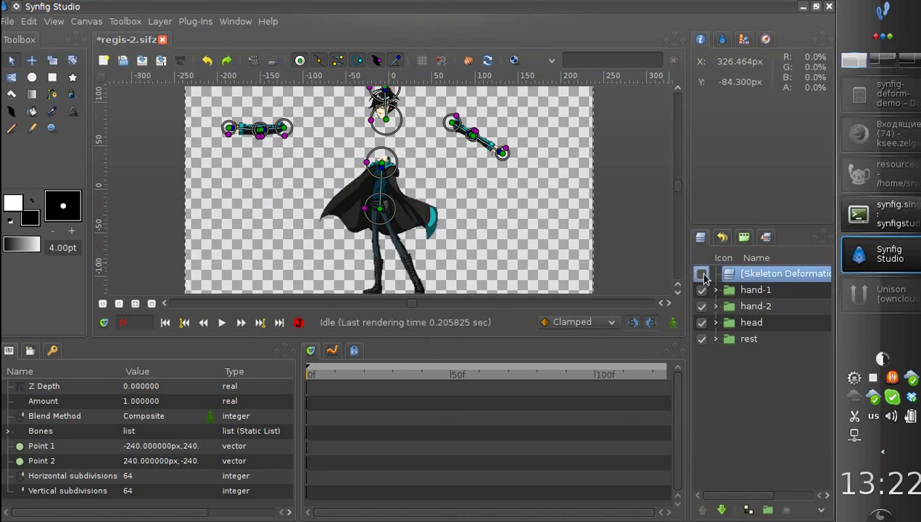
pyautogui.rightClick(379, 210)
pyautogui.click(413, 253)
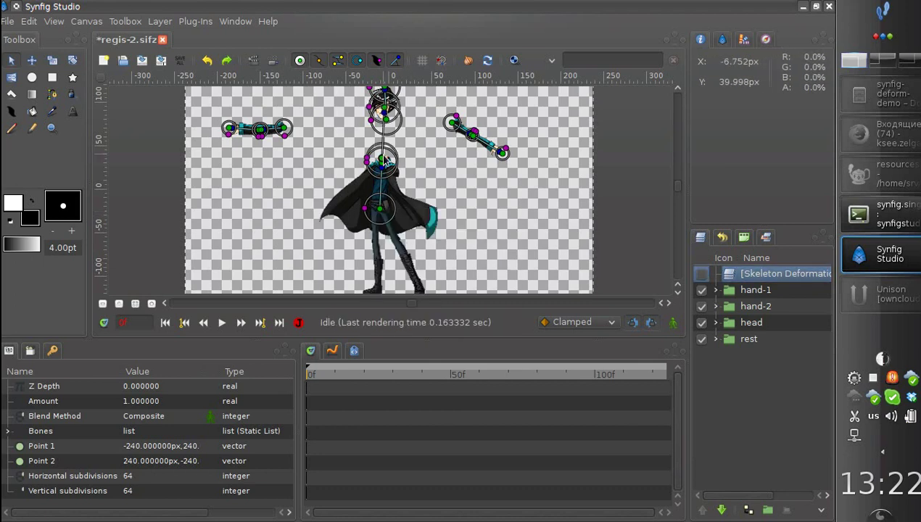
pyautogui.moveTo(398, 225); pyautogui.dragTo(396, 226)
pyautogui.moveTo(401, 181); pyautogui.dragTo(368, 205)
pyautogui.moveTo(338, 125); pyautogui.dragTo(303, 164)
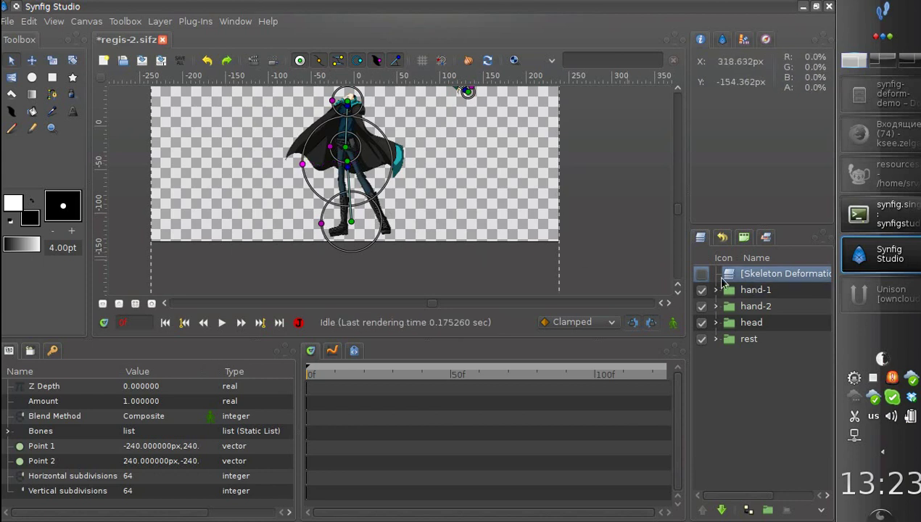
# Step: Enable the Skeleton Deformation layer again and reset its pose with the leg bone included
pyautogui.click(702, 274)
pyautogui.rightClick(742, 276)
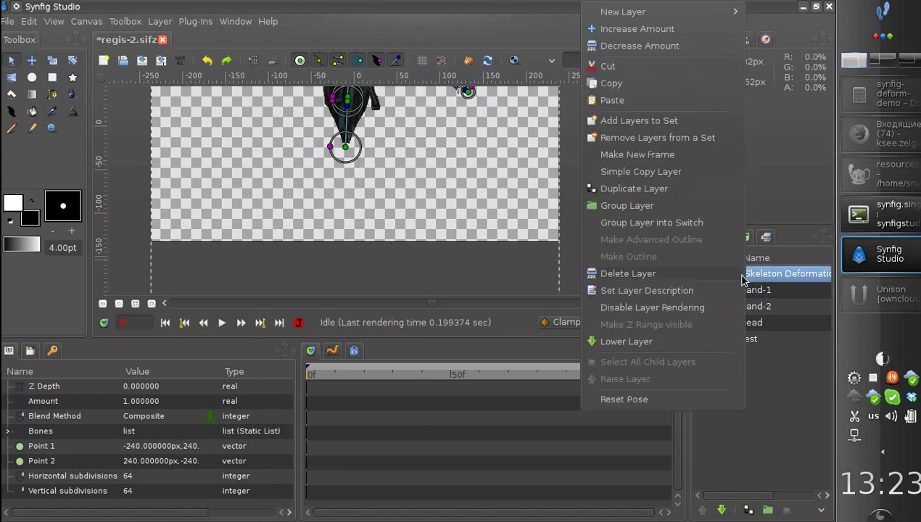
pyautogui.click(625, 399)
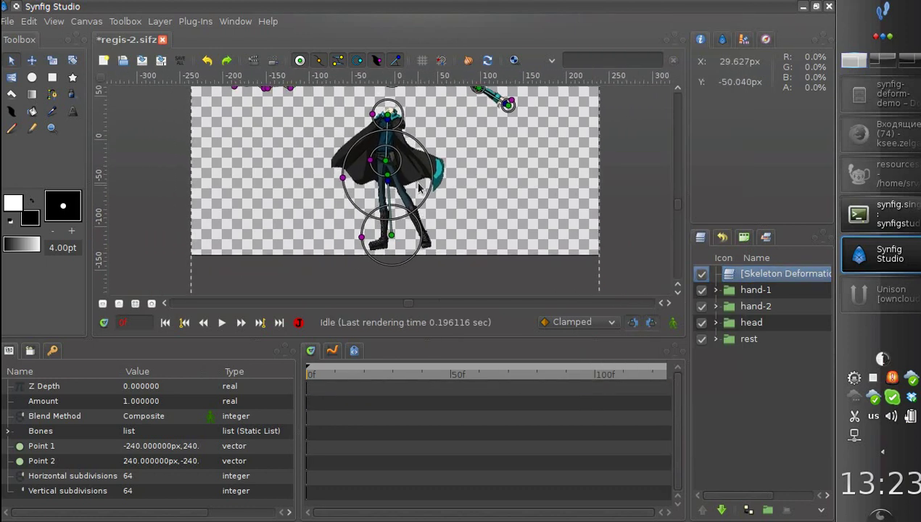
pyautogui.moveTo(393, 198); pyautogui.dragTo(386, 210)
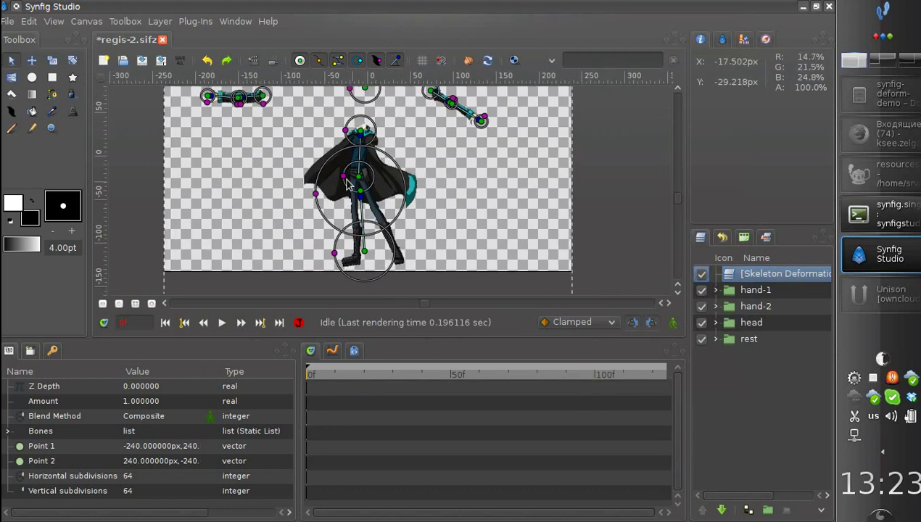
# Step: Fine-tune the leg bone's influence radius at the hips while the layer is disabled, and re-enable the layer
pyautogui.click(702, 274)
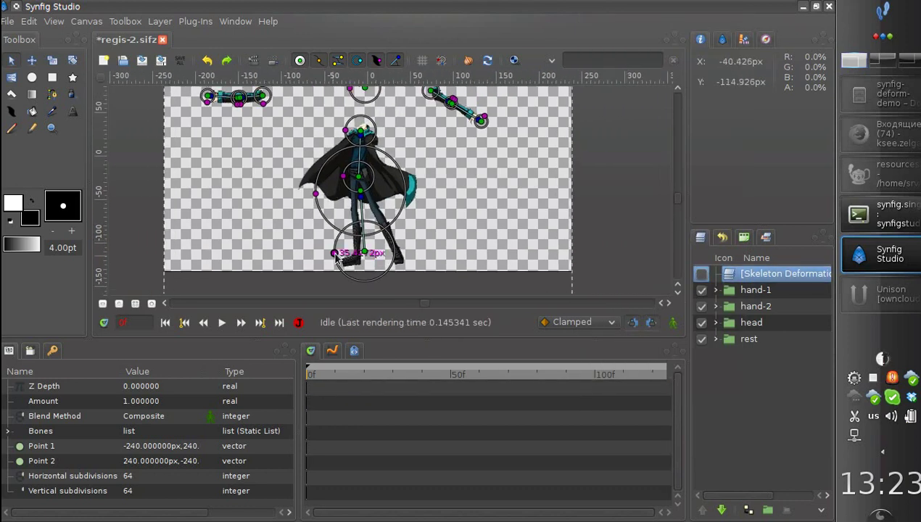
pyautogui.moveTo(317, 193); pyautogui.dragTo(315, 193)
pyautogui.click(701, 274)
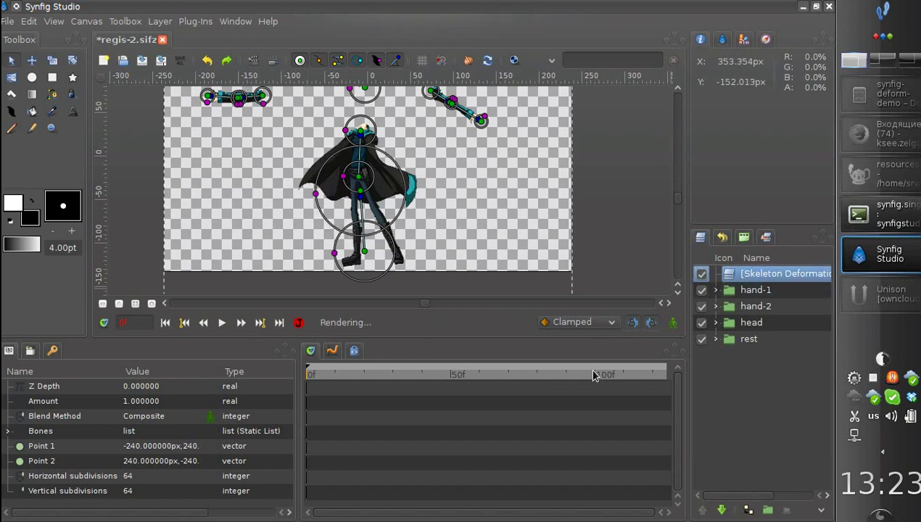
# Step: Hide the width handles and move the head bone down to attach the head to the collar
pyautogui.moveTo(354, 172); pyautogui.dragTo(349, 228)
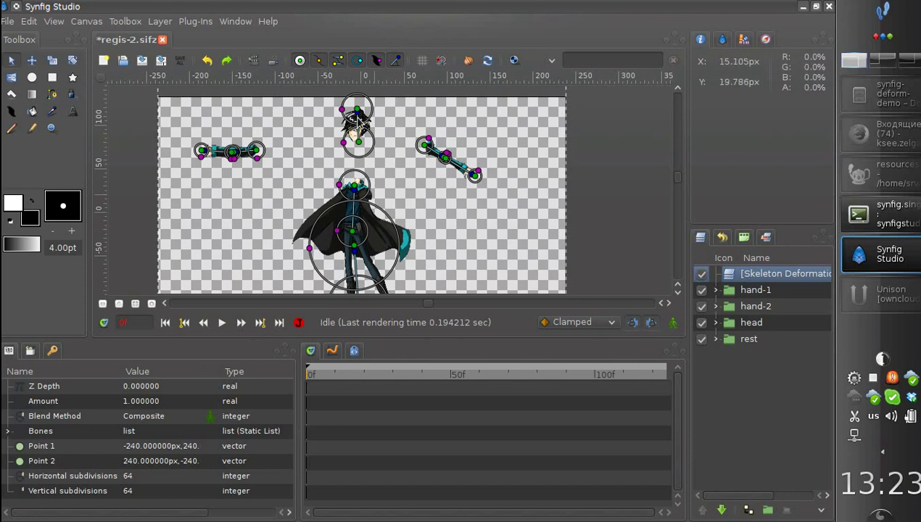
pyautogui.click(374, 62)
pyautogui.scroll(2, 363, 165)
pyautogui.moveTo(360, 182); pyautogui.dragTo(364, 219)
# Step: Shift the head bone slightly up so it starts at the chin while the layer is disabled, and re-enable the layer
pyautogui.click(701, 275)
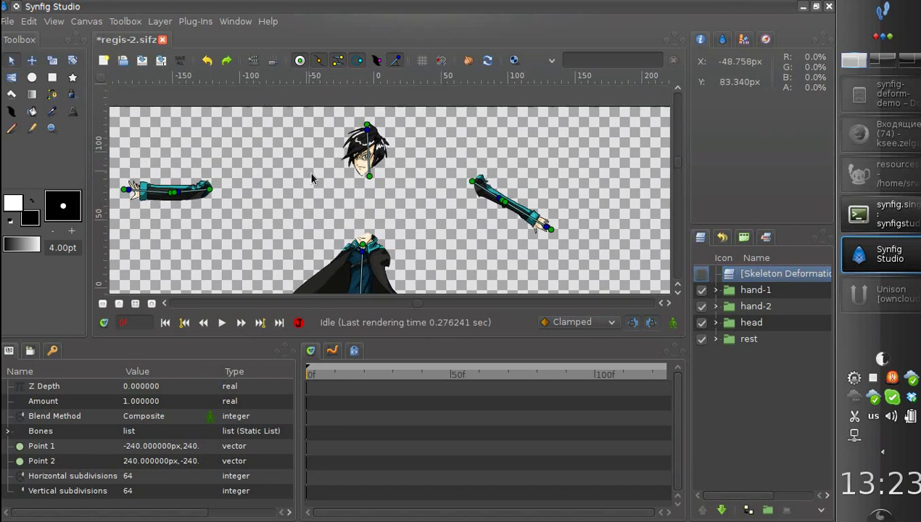
pyautogui.moveTo(369, 178); pyautogui.dragTo(373, 171)
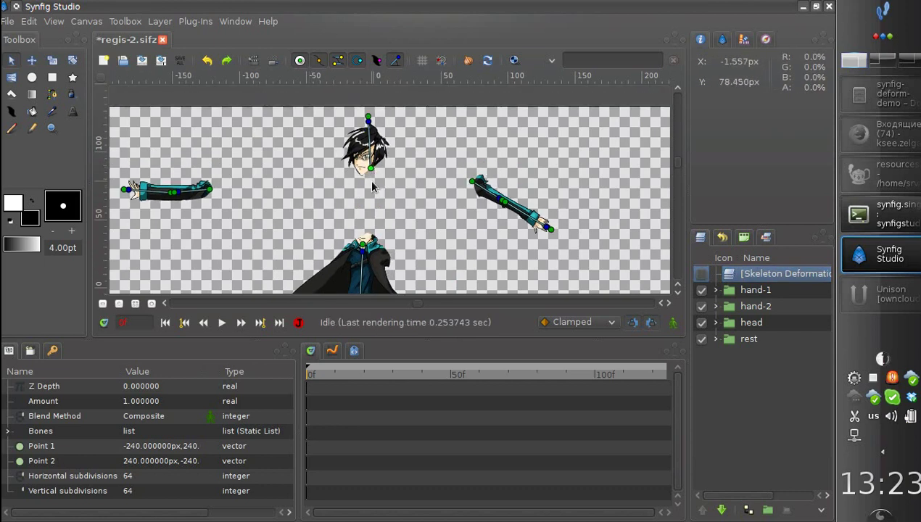
pyautogui.click(700, 275)
# Step: Bring the hand-1 arm close to the body, and refit its upper bone to the sleeve's shoulder end with the layer temporarily disabled
pyautogui.scroll(-2, 397, 177)
pyautogui.moveTo(375, 197); pyautogui.dragTo(422, 197)
pyautogui.click(702, 274)
pyautogui.moveTo(479, 137); pyautogui.dragTo(490, 139)
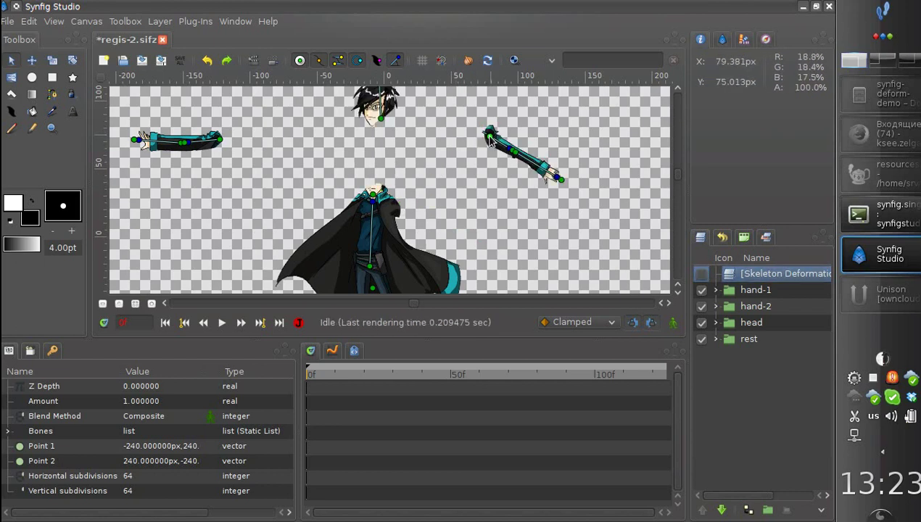
pyautogui.click(701, 273)
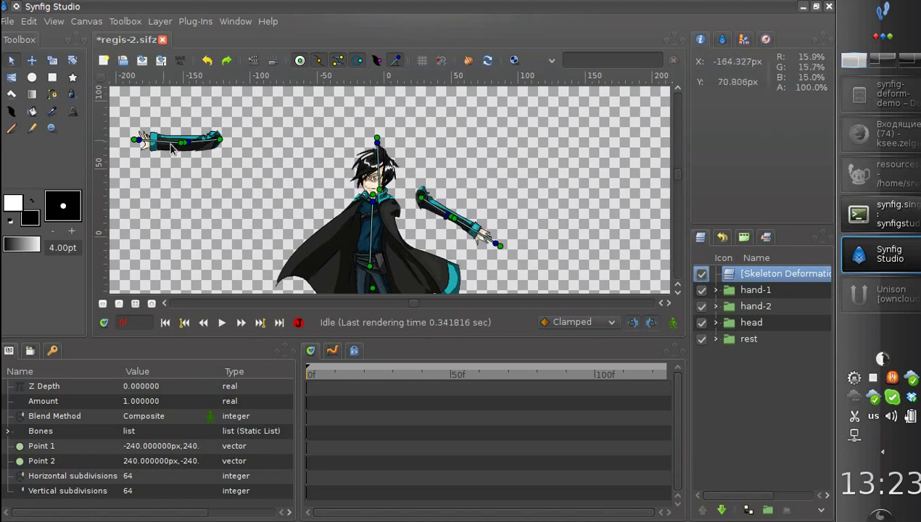
# Step: Attach the hand-1 arm to the body's shoulder and disable the Skeleton Deformation layer
pyautogui.moveTo(423, 203); pyautogui.dragTo(396, 209)
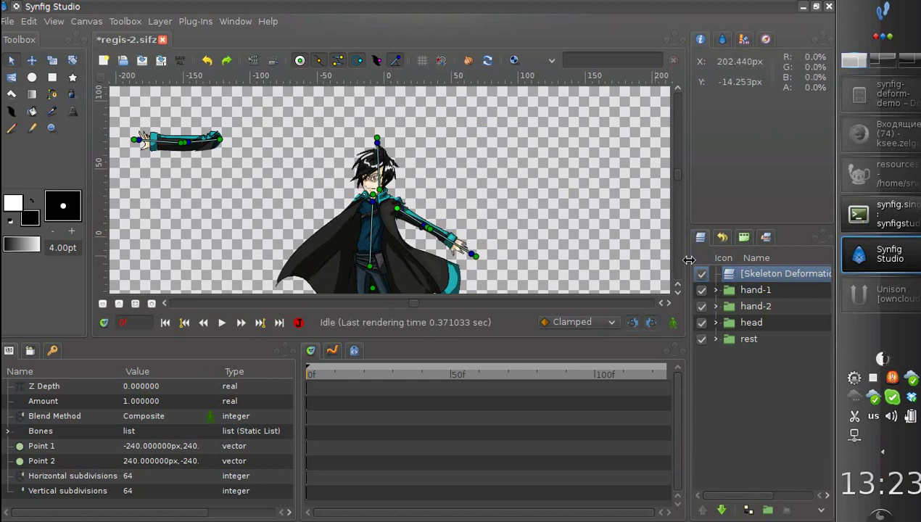
pyautogui.click(701, 275)
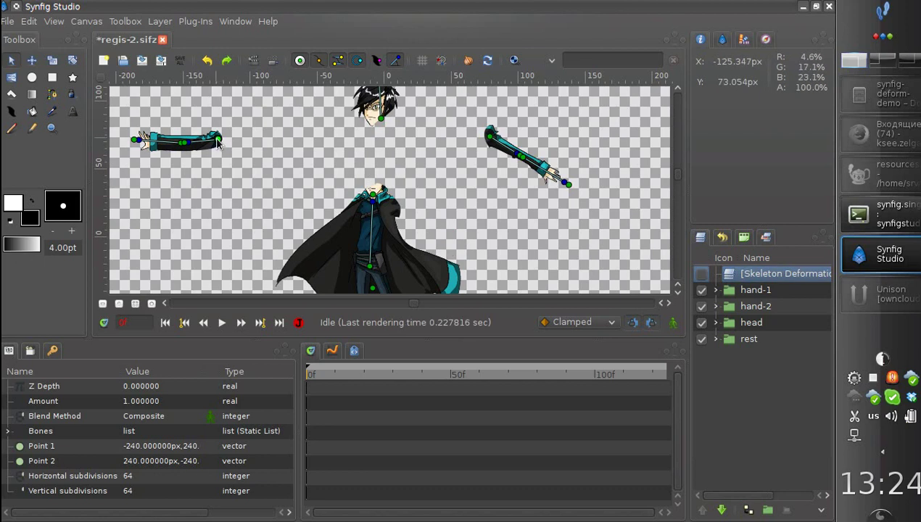
# Step: Attach the hand-2 arm to the body's shoulder with the Skeleton Deformation layer re-enabled, and save the file
pyautogui.click(701, 274)
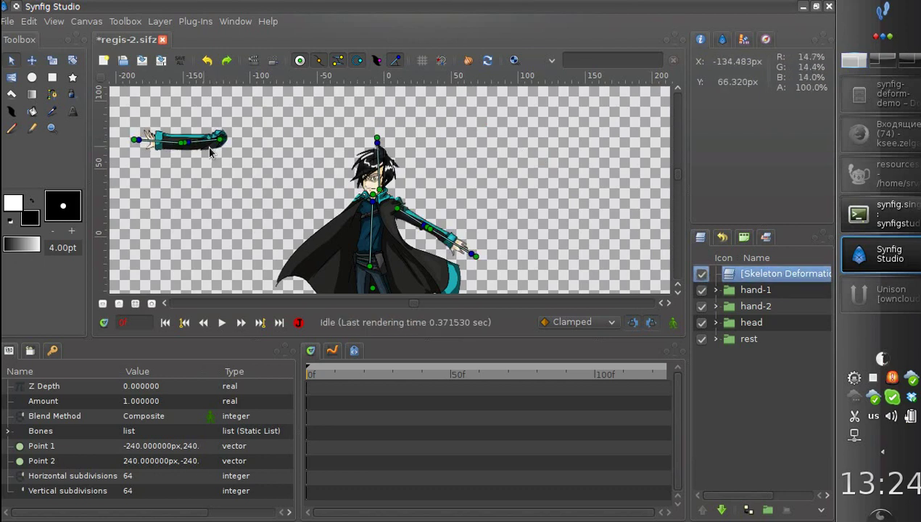
pyautogui.moveTo(352, 212); pyautogui.dragTo(353, 181)
pyautogui.scroll(2, 367, 219)
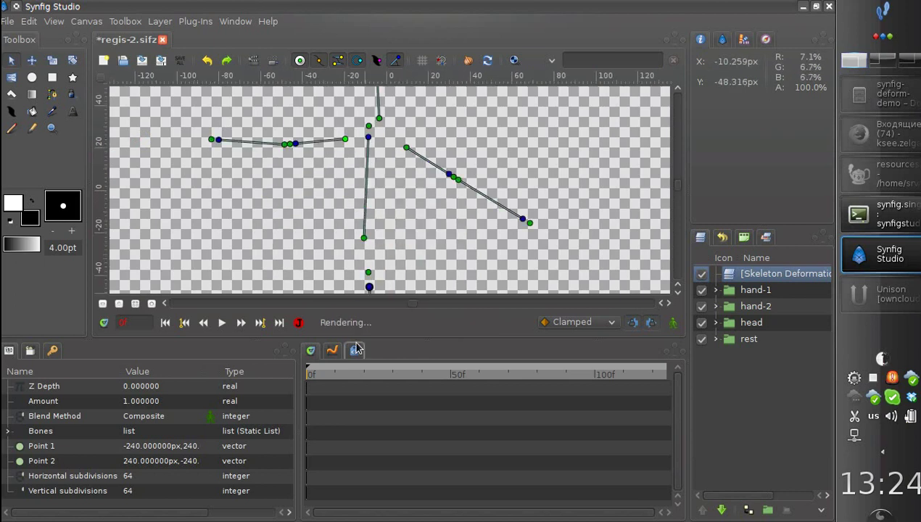
pyautogui.moveTo(348, 385); pyautogui.dragTo(348, 414)
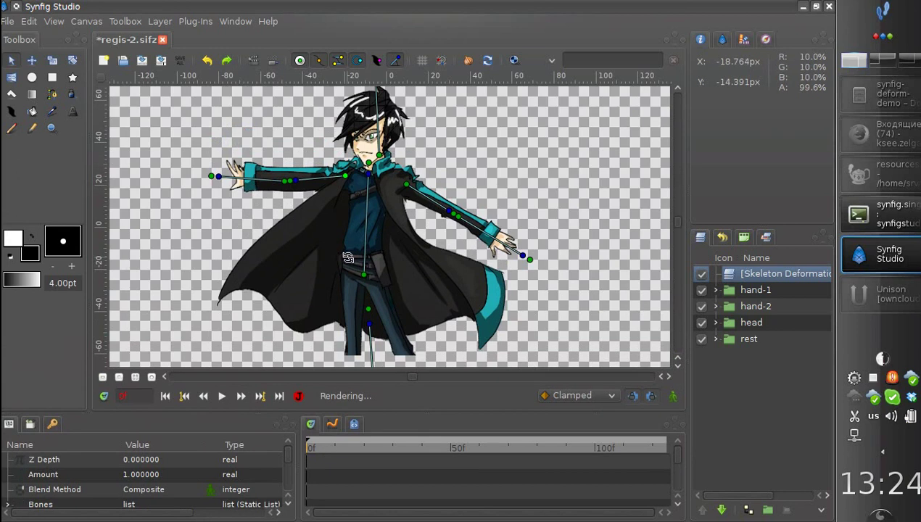
pyautogui.hotkey('ctrl', 's')
# Step: Bend both forearms upward at the elbows, and swing the hand-2 upper arm down toward the body
pyautogui.moveTo(363, 215); pyautogui.dragTo(355, 219)
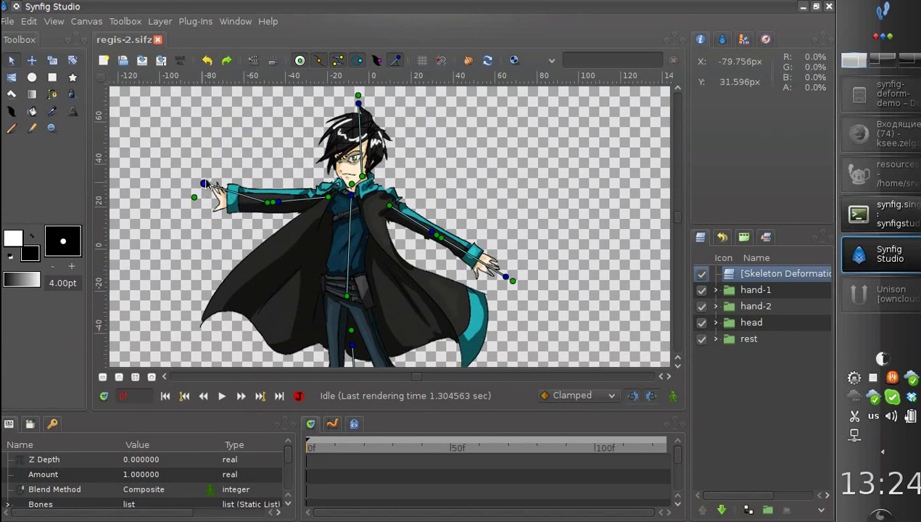
pyautogui.moveTo(207, 179); pyautogui.dragTo(206, 175)
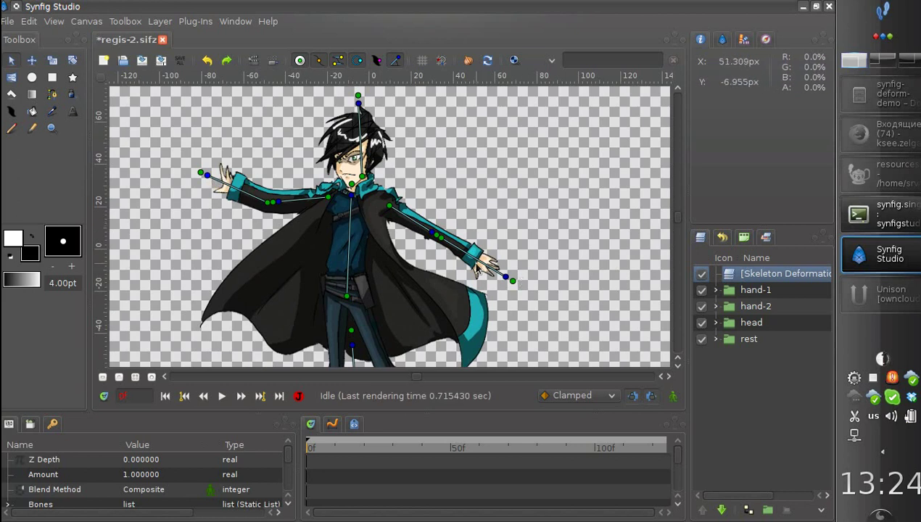
pyautogui.moveTo(513, 280); pyautogui.dragTo(524, 247)
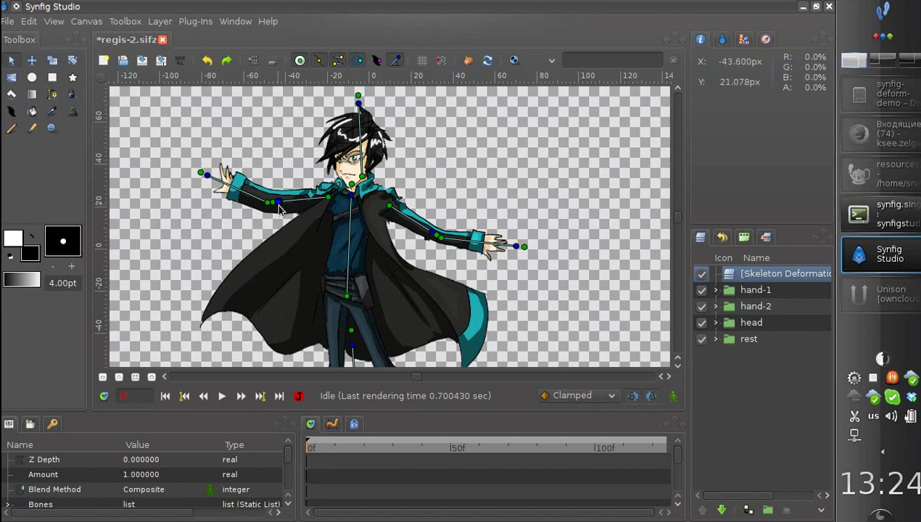
pyautogui.moveTo(283, 211); pyautogui.dragTo(295, 222)
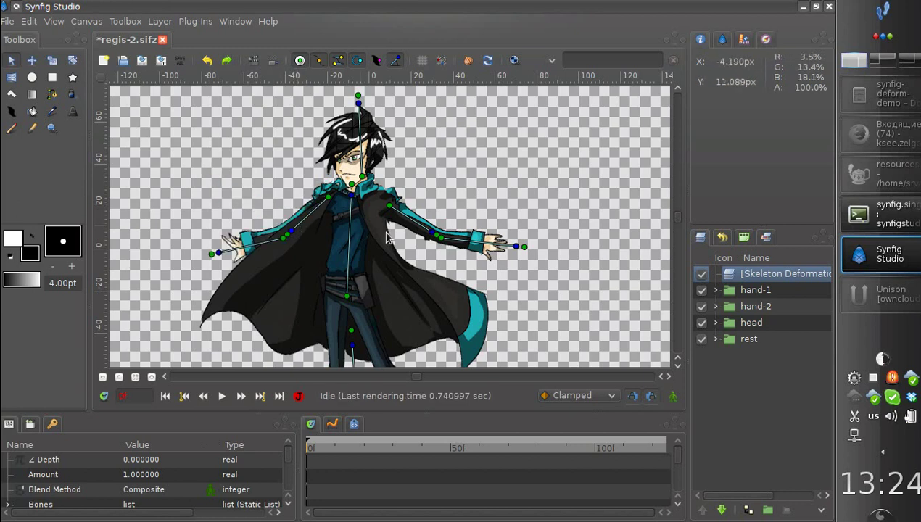
# Step: Swing the hand-1 upper arm down toward the body and fine-tune its attachment at the shoulder
pyautogui.moveTo(392, 243); pyautogui.dragTo(388, 256)
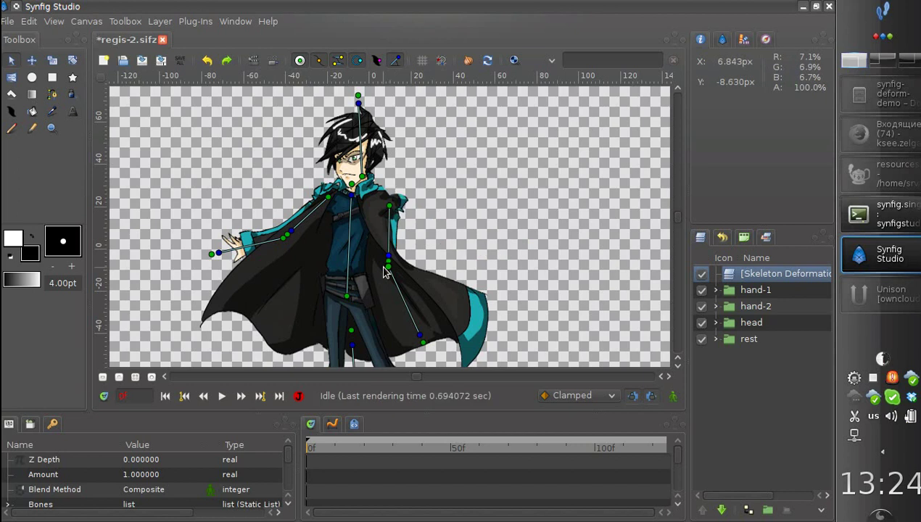
pyautogui.moveTo(386, 208); pyautogui.dragTo(383, 206)
pyautogui.moveTo(380, 254); pyautogui.dragTo(412, 246)
pyautogui.moveTo(382, 204); pyautogui.dragTo(383, 206)
# Step: Set the Z-Order of Bone 4 in Item 001 to 1, and shift the head bone slightly down
pyautogui.moveTo(178, 412); pyautogui.dragTo(206, 318)
pyautogui.click(8, 411)
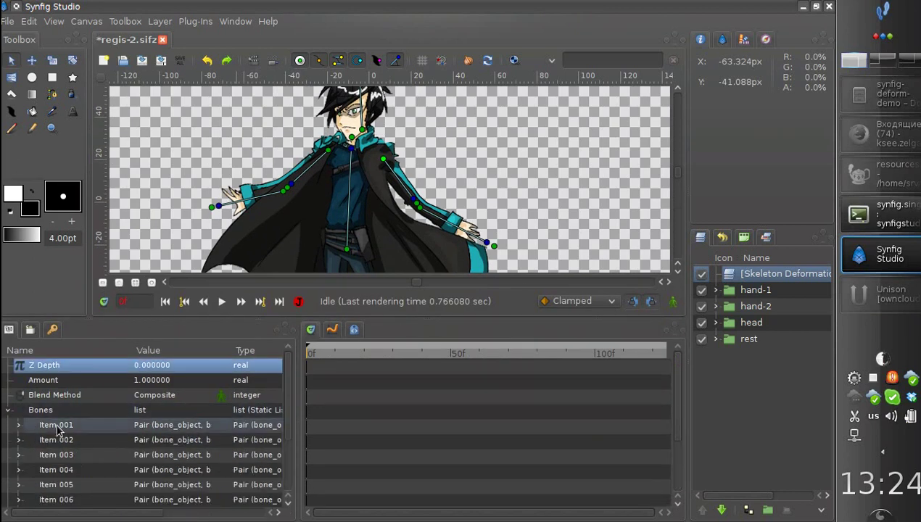
pyautogui.click(19, 425)
pyautogui.scroll(-2, 66, 438)
pyautogui.click(62, 407)
pyautogui.click(30, 407)
pyautogui.scroll(-3, 82, 411)
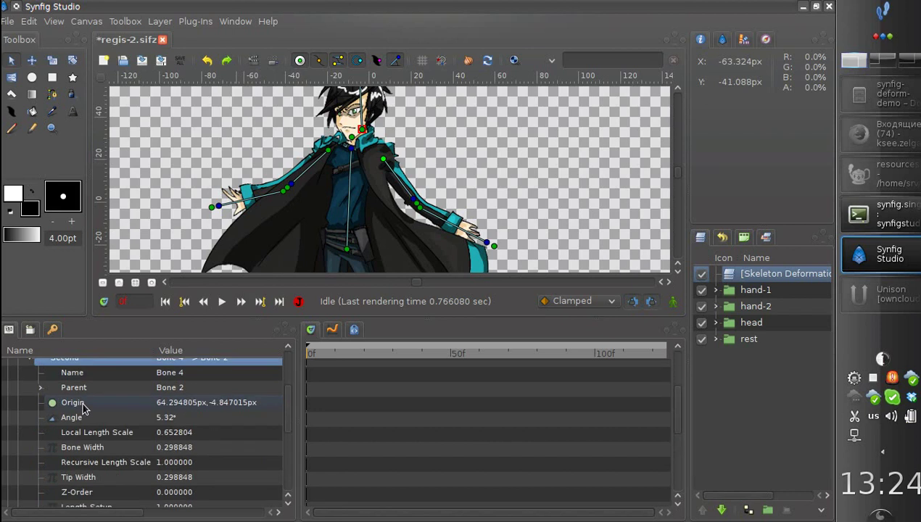
pyautogui.scroll(1, 65, 424)
pyautogui.scroll(-1, 65, 423)
pyautogui.click(180, 469)
pyautogui.click(180, 469)
pyautogui.write('1')
pyautogui.press('Return')
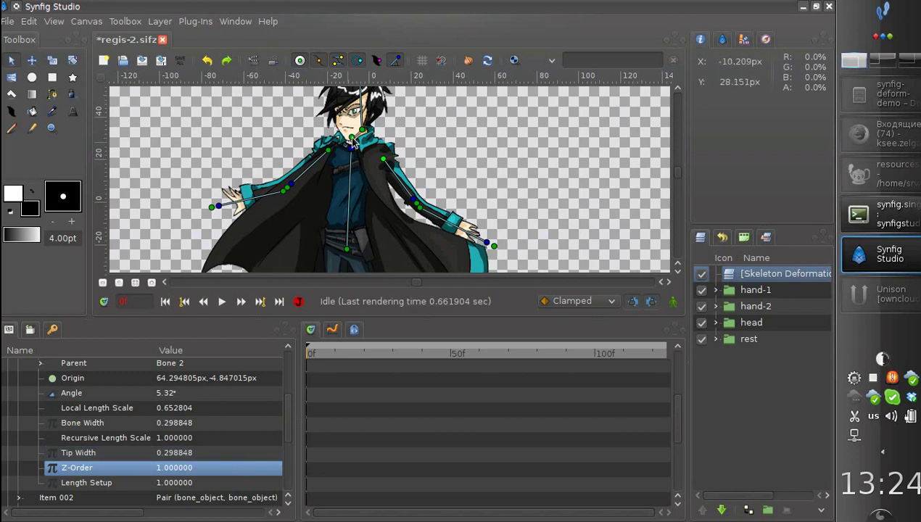
pyautogui.moveTo(364, 134); pyautogui.dragTo(364, 136)
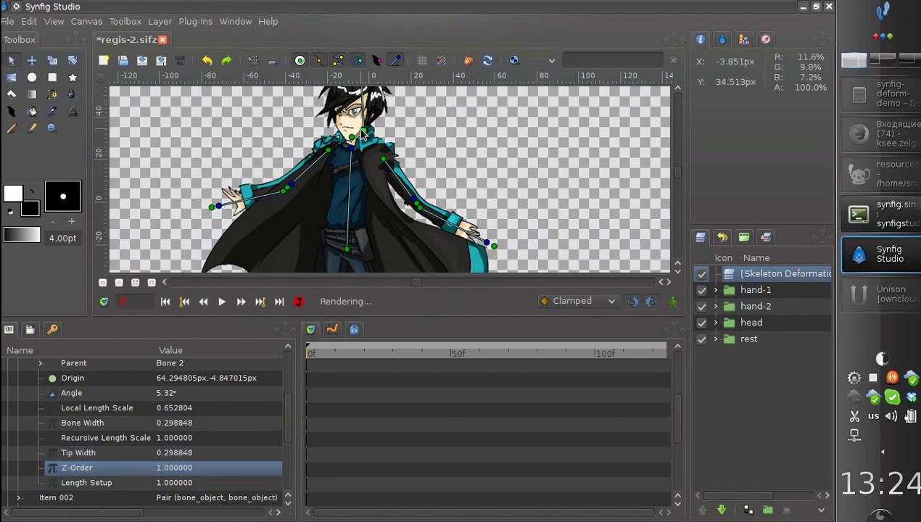
# Step: Set the Z-Order of Bone 8, the second bone of Item 002, to 1
pyautogui.scroll(5, 109, 449)
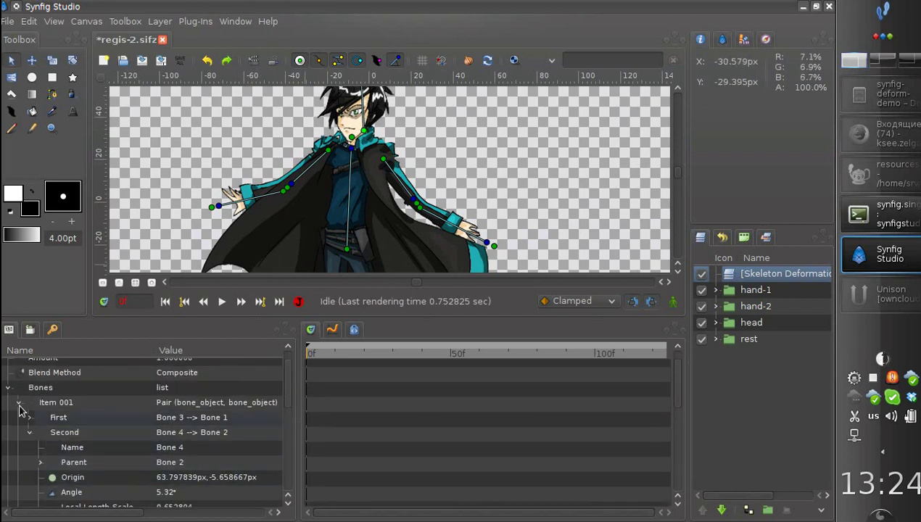
pyautogui.click(20, 404)
pyautogui.click(61, 416)
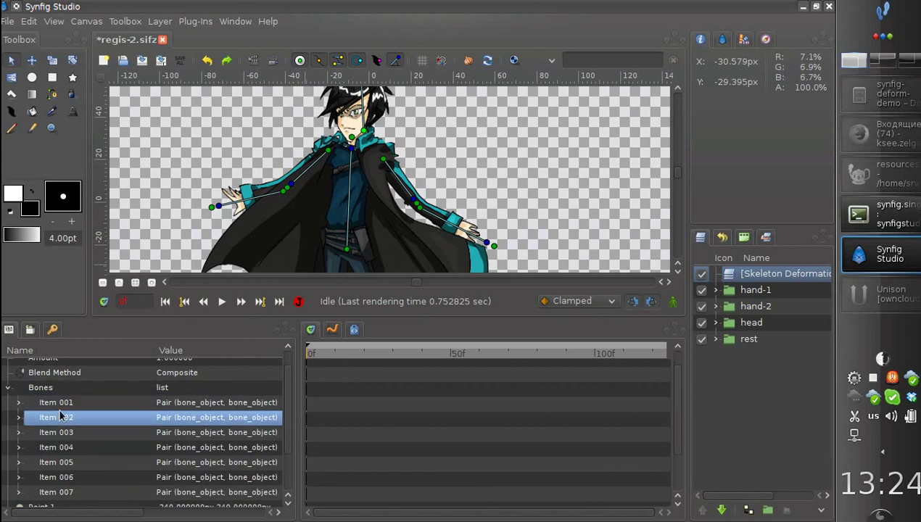
pyautogui.click(19, 418)
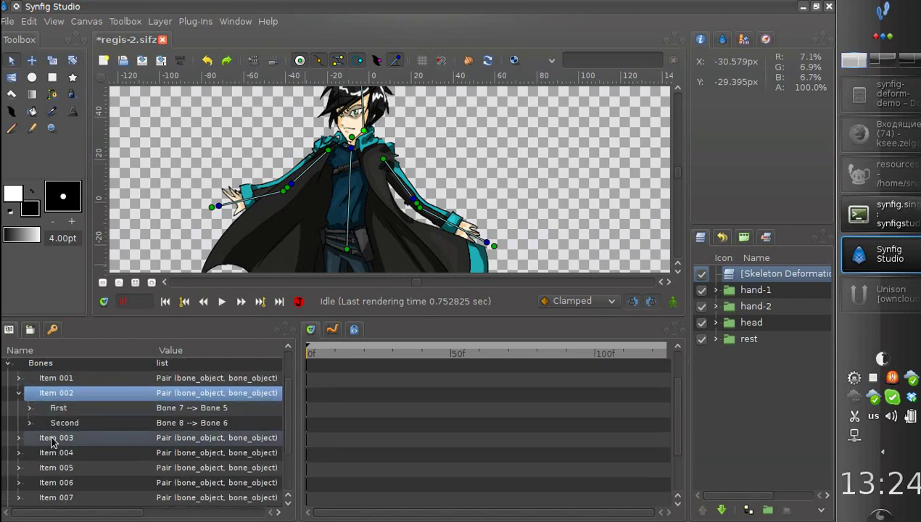
pyautogui.click(29, 426)
pyautogui.click(29, 423)
pyautogui.scroll(-3, 38, 451)
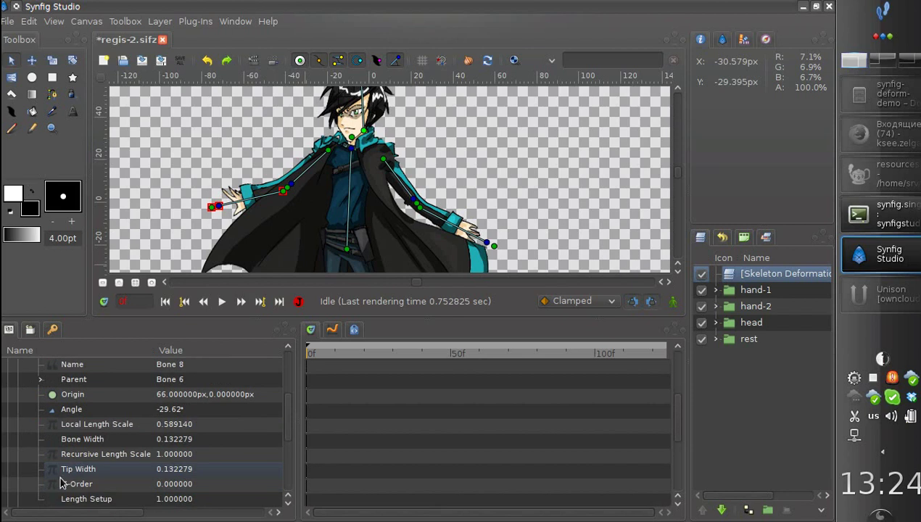
pyautogui.scroll(-2, 86, 460)
pyautogui.click(81, 436)
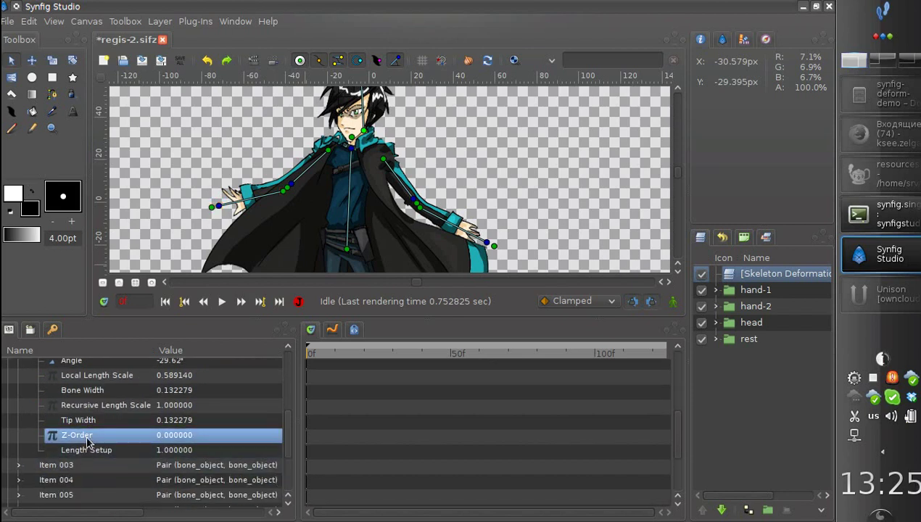
pyautogui.click(187, 436)
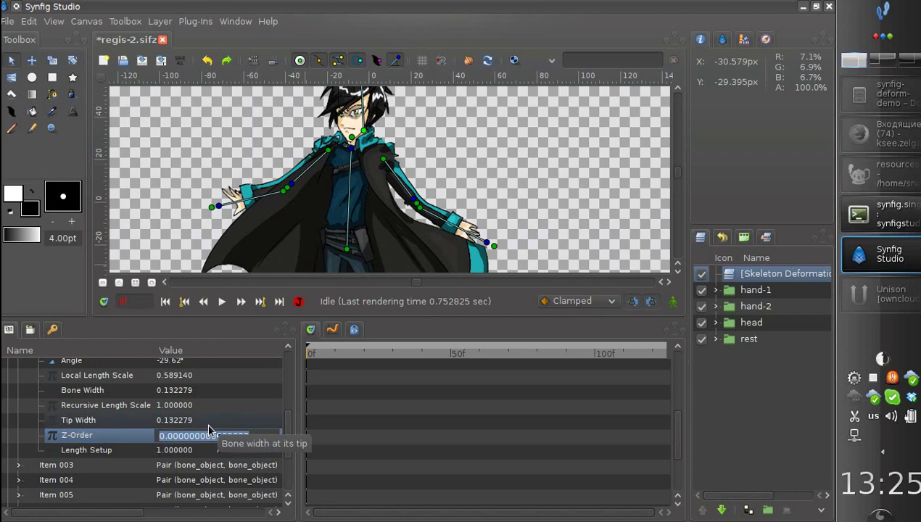
pyautogui.write('1')
pyautogui.press('Return')
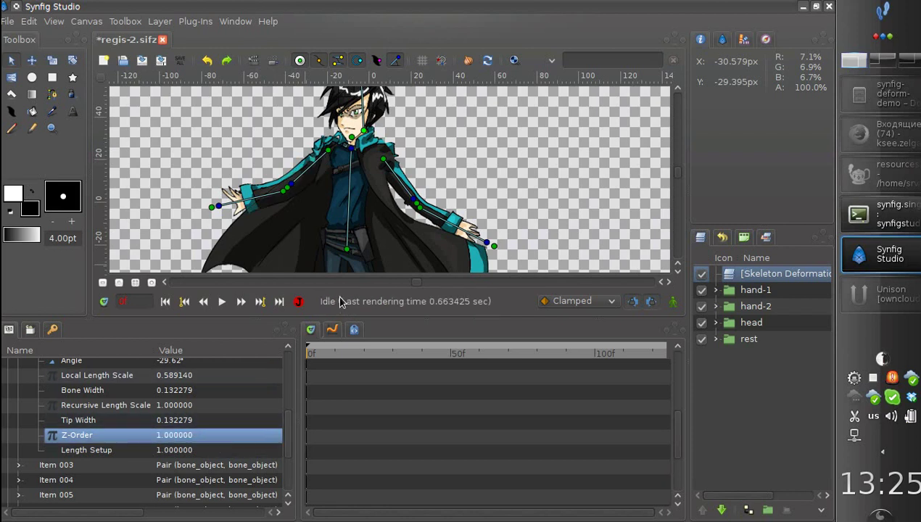
# Step: Set the Z-Order of Bone 6, the second bone of Item 003, to 1
pyautogui.scroll(1, 104, 360)
pyautogui.scroll(-3, 44, 421)
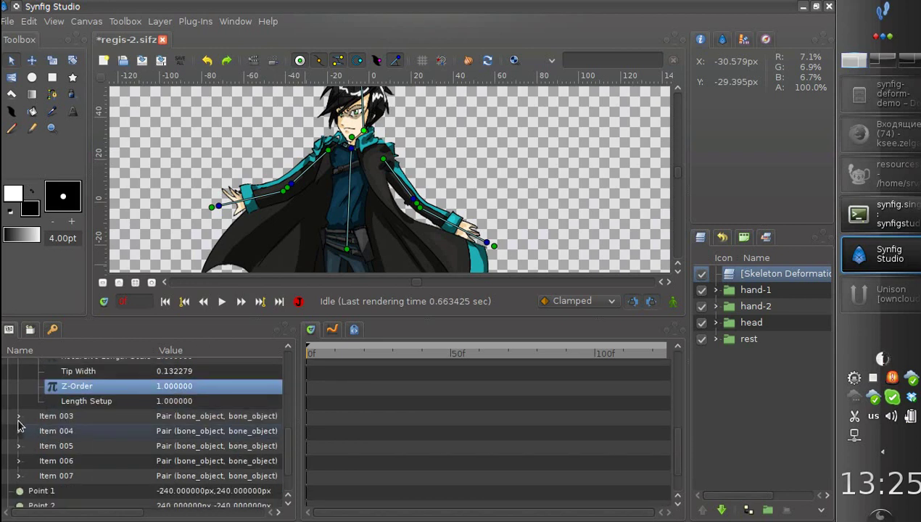
pyautogui.click(20, 418)
pyautogui.scroll(-1, 29, 428)
pyautogui.click(29, 421)
pyautogui.scroll(-5, 146, 457)
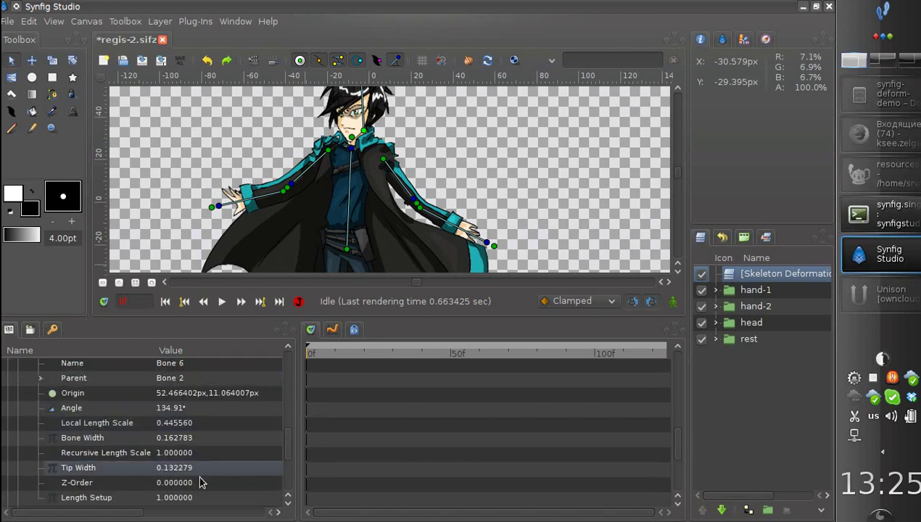
pyautogui.click(207, 483)
pyautogui.write('1')
pyautogui.press('Return')
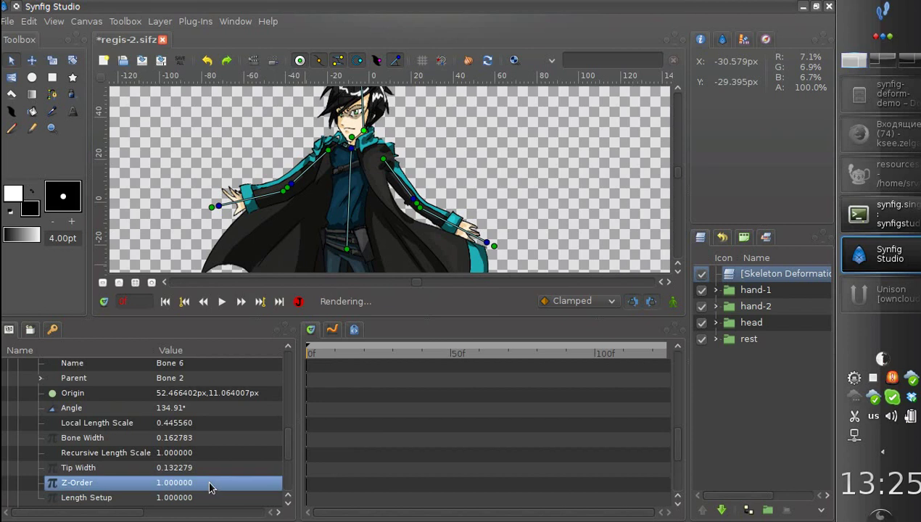
# Step: Set the Z-Order of the second bone of Item 004 to 1
pyautogui.scroll(-4, 185, 479)
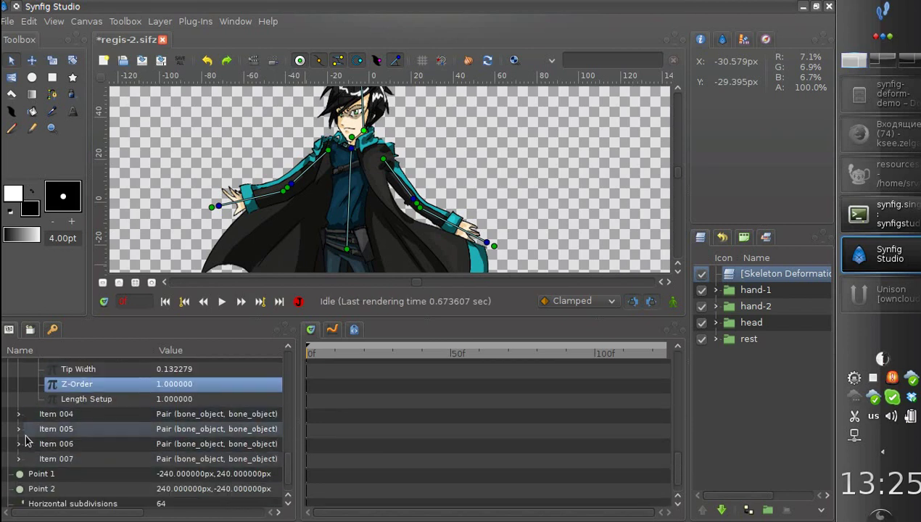
pyautogui.click(20, 413)
pyautogui.scroll(-2, 134, 424)
pyautogui.click(29, 394)
pyautogui.scroll(-3, 128, 438)
pyautogui.click(180, 456)
pyautogui.click(180, 456)
pyautogui.write('1')
pyautogui.press('Return')
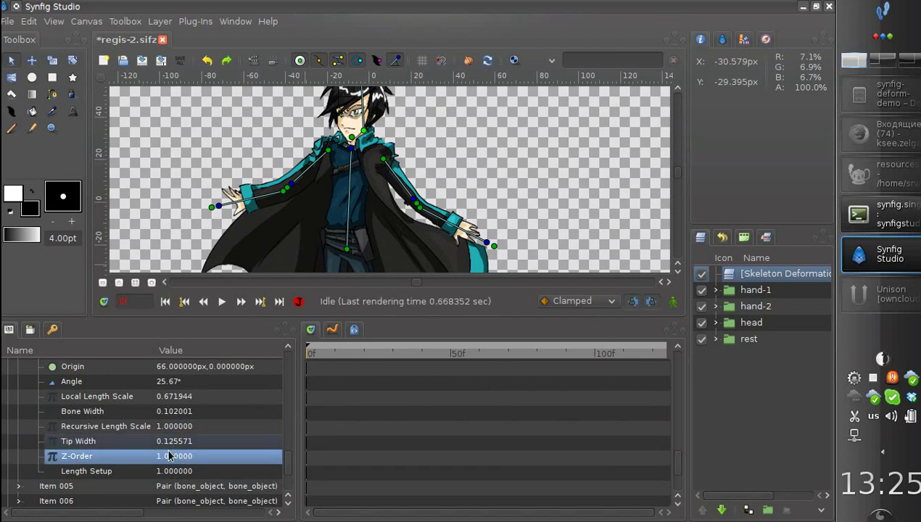
# Step: Set the Z-Order of Bone 10, the second bone of Item 005, to 1
pyautogui.scroll(-2, 41, 443)
pyautogui.click(20, 440)
pyautogui.scroll(-2, 41, 437)
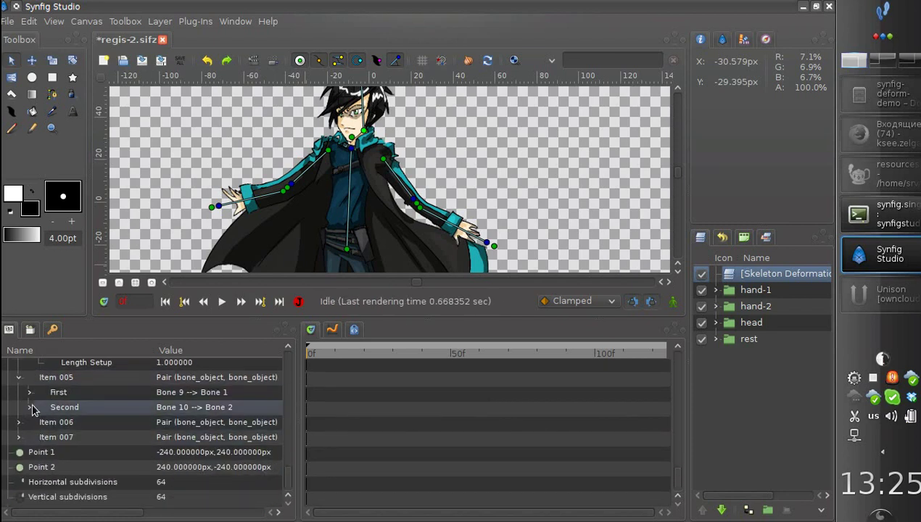
pyautogui.click(52, 407)
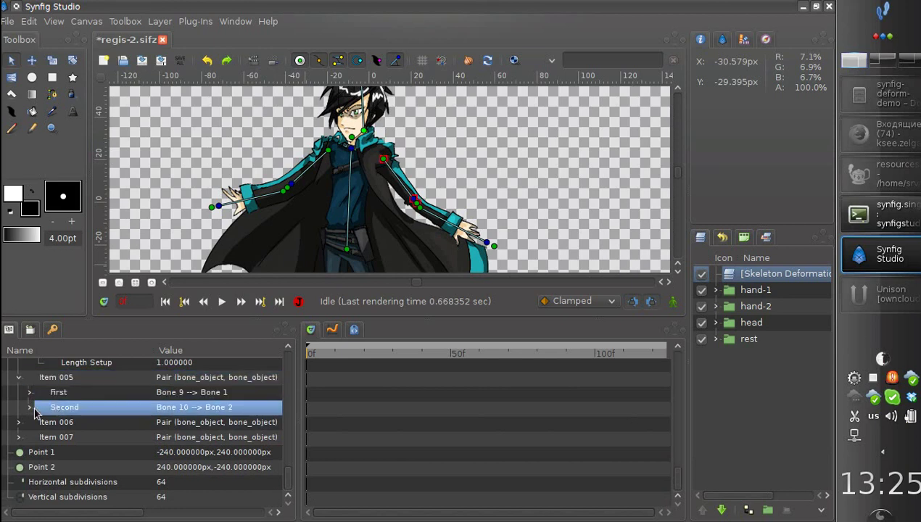
pyautogui.click(30, 408)
pyautogui.scroll(-4, 93, 405)
pyautogui.click(179, 424)
pyautogui.click(183, 420)
pyautogui.write('1')
pyautogui.press('Return')
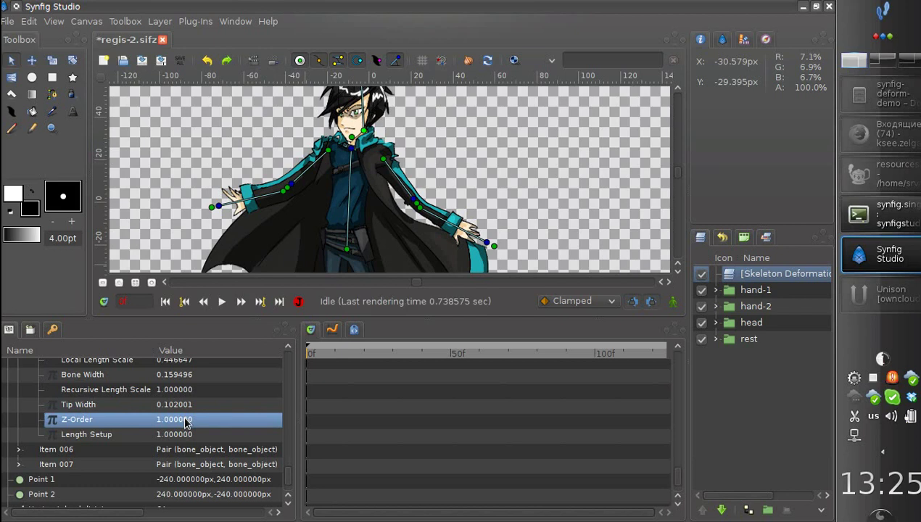
# Step: Pose both arms hanging down alongside the body over the cloak
pyautogui.scroll(-2, 384, 228)
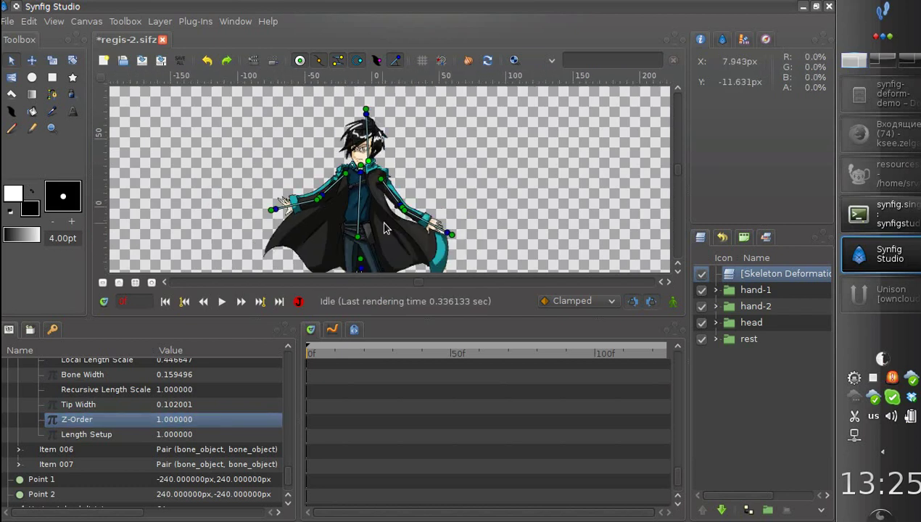
pyautogui.moveTo(385, 223); pyautogui.dragTo(425, 207)
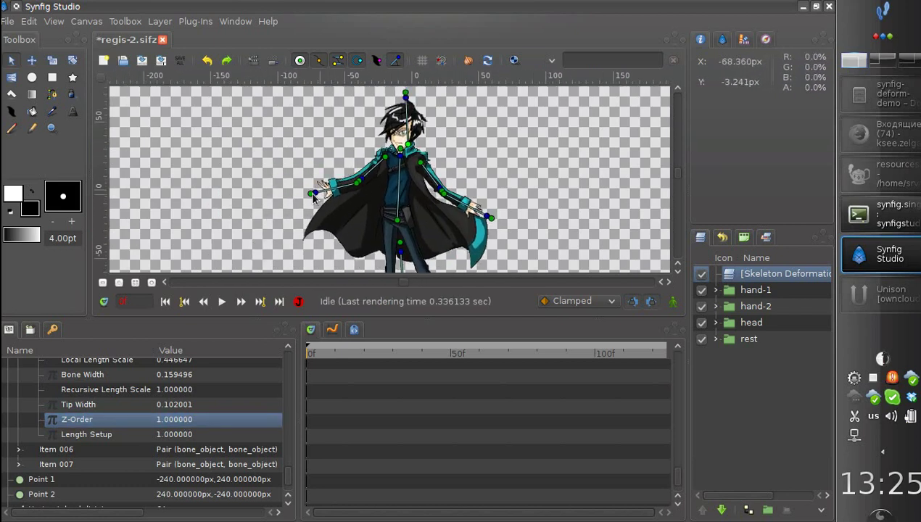
pyautogui.moveTo(311, 192); pyautogui.dragTo(374, 187)
pyautogui.moveTo(440, 188); pyautogui.dragTo(455, 231)
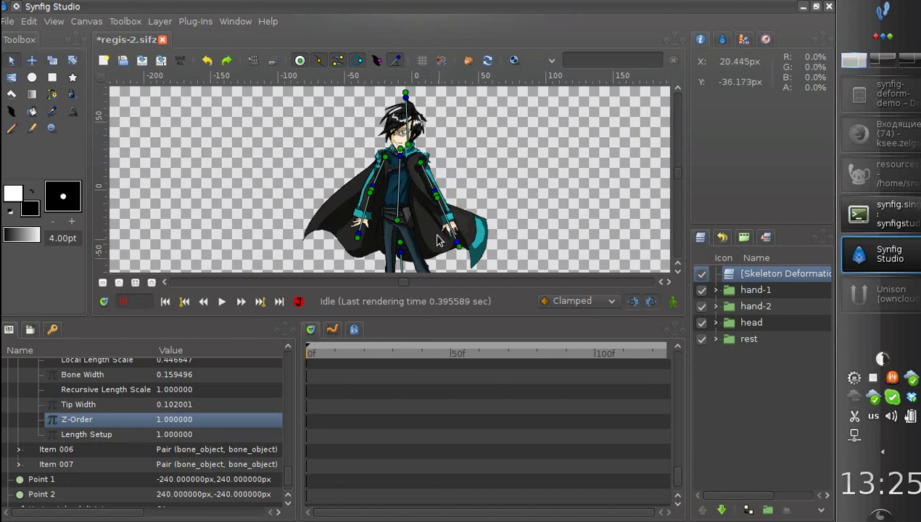
pyautogui.scroll(2, 410, 195)
pyautogui.moveTo(403, 153); pyautogui.dragTo(403, 147)
# Step: Save the file and disable the Skeleton Deformation layer with the character's legs in view
pyautogui.moveTo(410, 209); pyautogui.dragTo(371, 96)
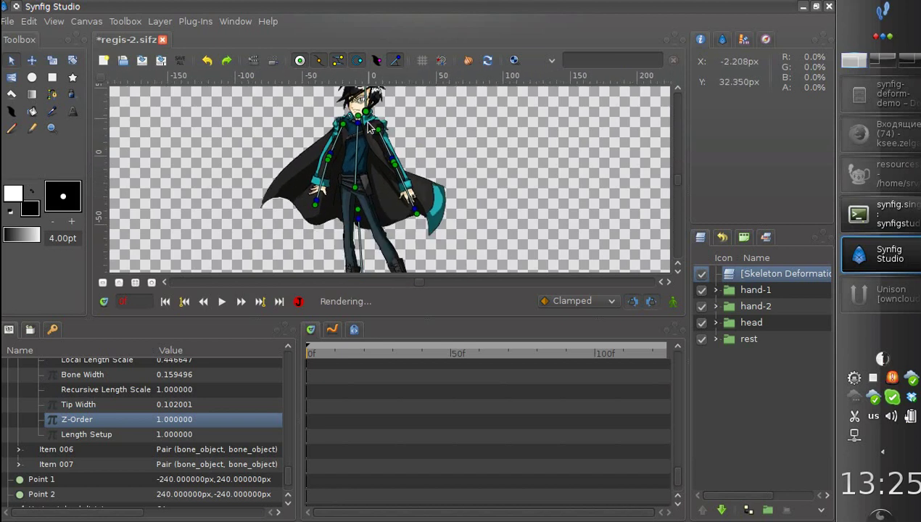
pyautogui.moveTo(383, 171)
pyautogui.mouseDown()
pyautogui.moveTo(385, 127)
pyautogui.moveTo(355, 197)
pyautogui.mouseUp()
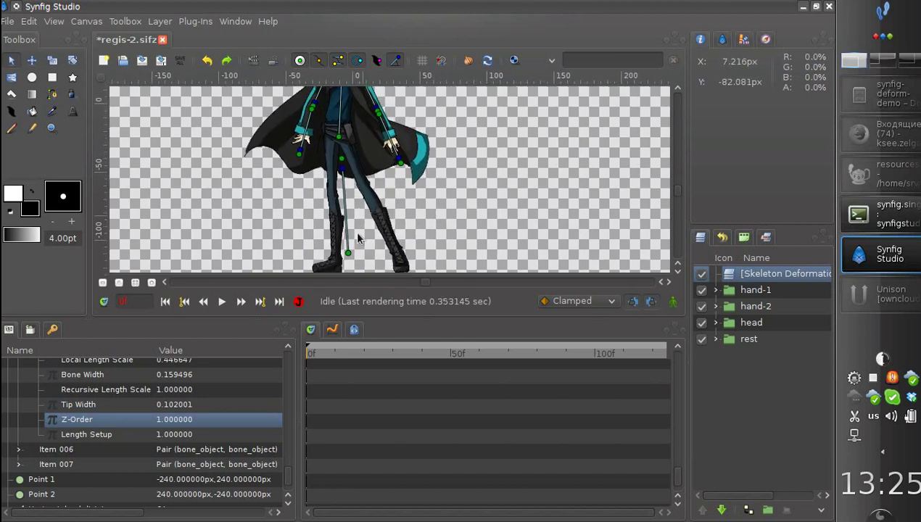
pyautogui.moveTo(345, 318); pyautogui.dragTo(331, 415)
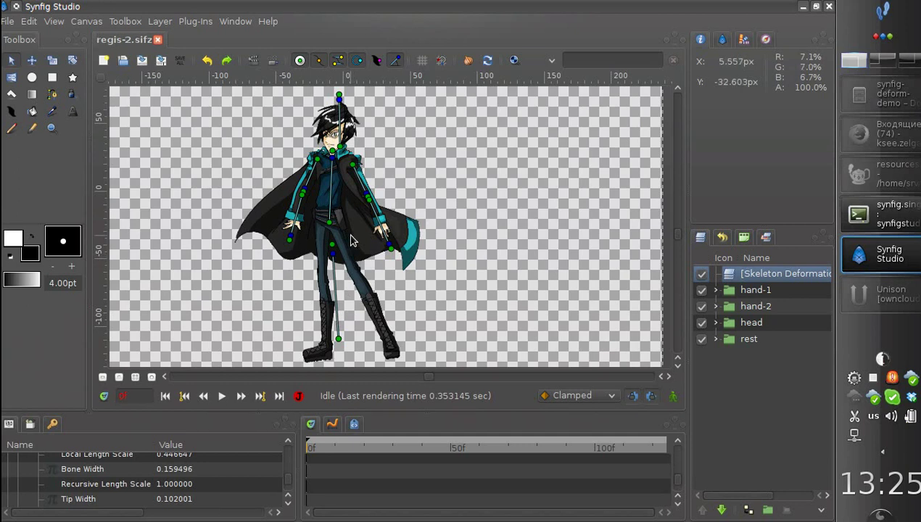
pyautogui.moveTo(342, 240); pyautogui.dragTo(359, 186)
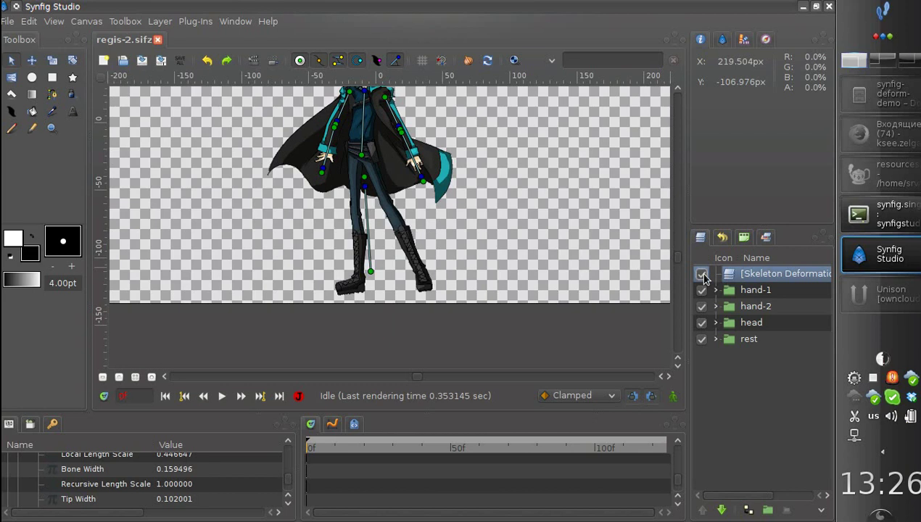
pyautogui.click(702, 276)
pyautogui.scroll(1, 363, 206)
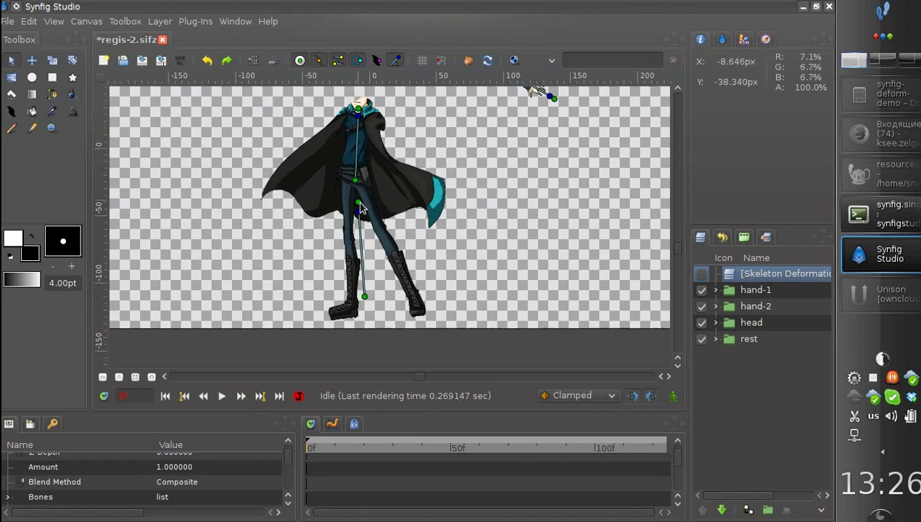
# Step: Show the bone width handles, then fit the single leg bone along the cloak's left flap and narrow its influence circles
pyautogui.moveTo(361, 206); pyautogui.dragTo(427, 272)
pyautogui.hscroll(4, 471, 226)
pyautogui.scroll(2, 471, 226)
pyautogui.scroll(-4, 415, 267)
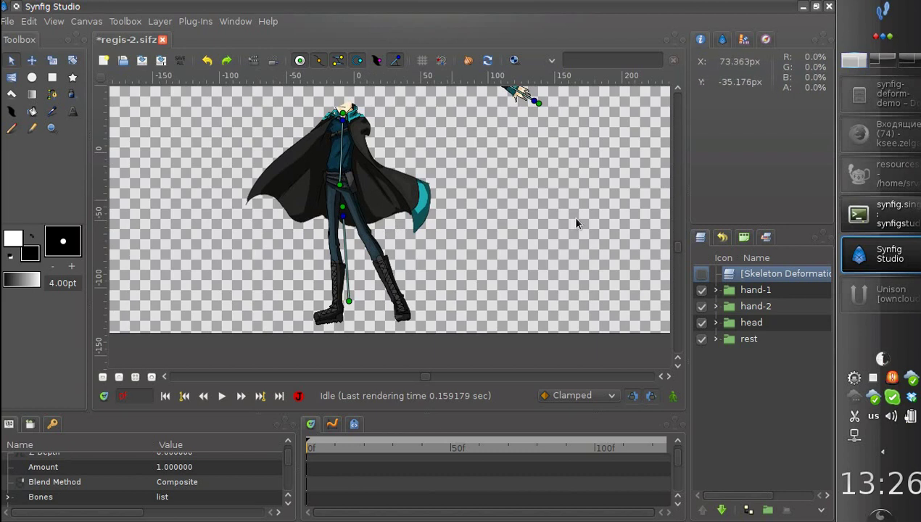
pyautogui.click(375, 61)
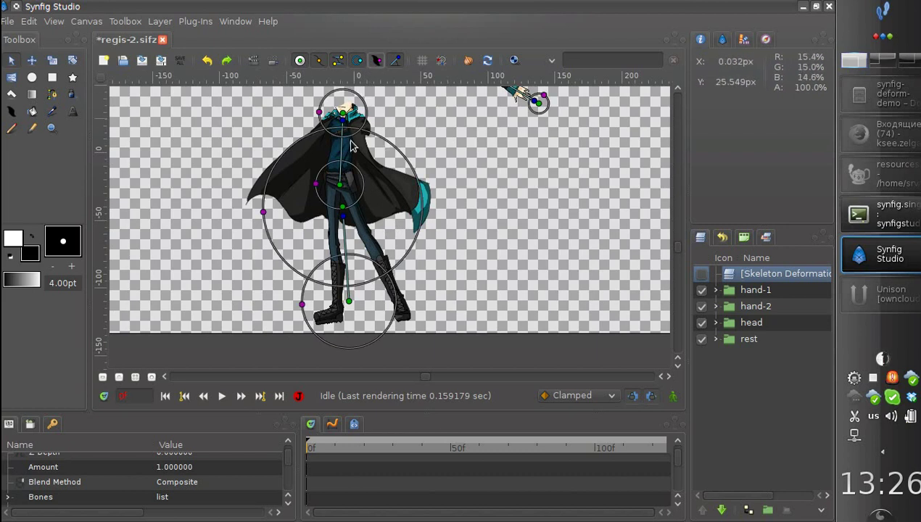
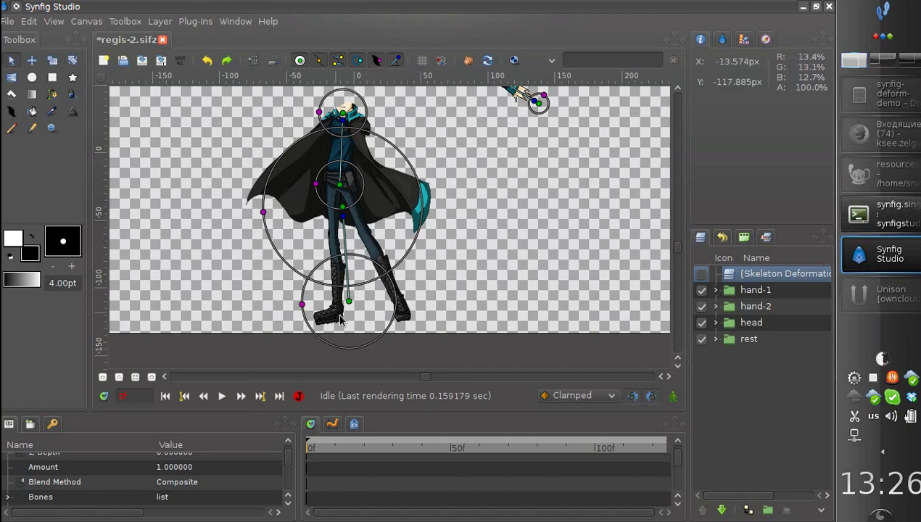
pyautogui.moveTo(349, 305); pyautogui.dragTo(248, 209)
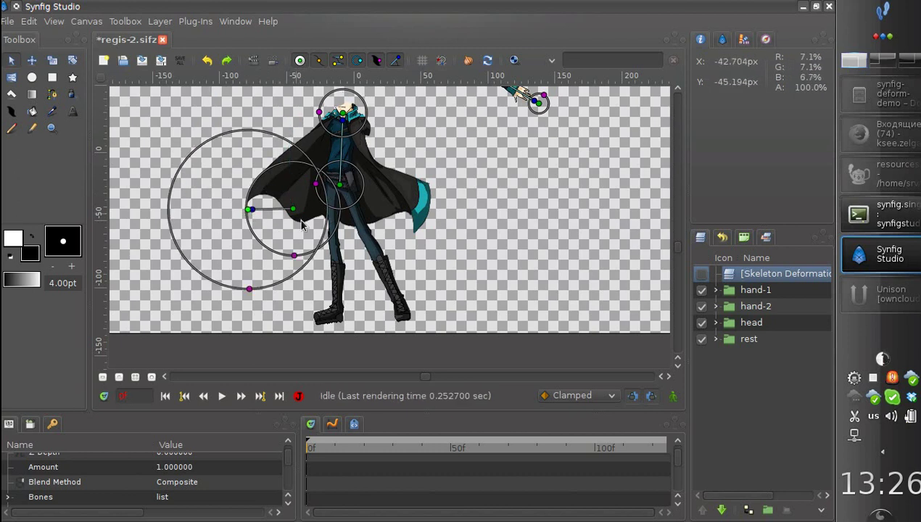
pyautogui.moveTo(247, 291); pyautogui.dragTo(249, 245)
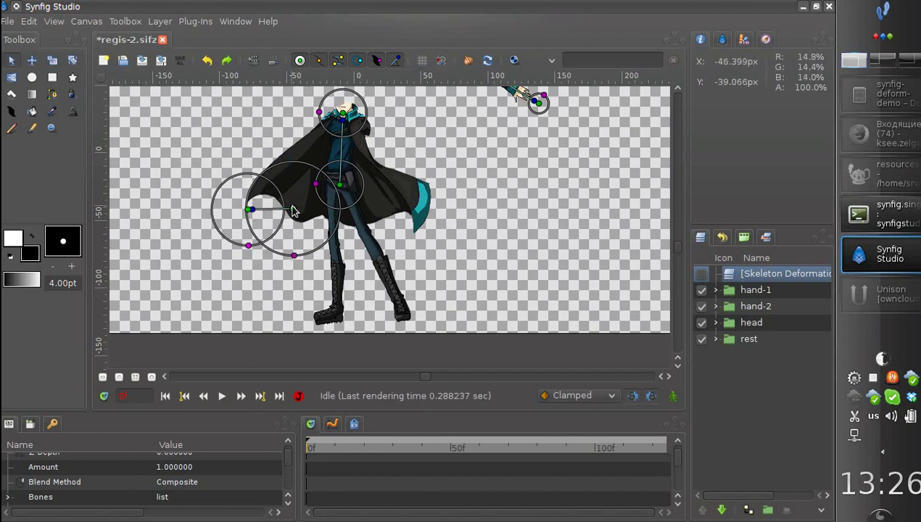
pyautogui.moveTo(269, 147); pyautogui.dragTo(265, 186)
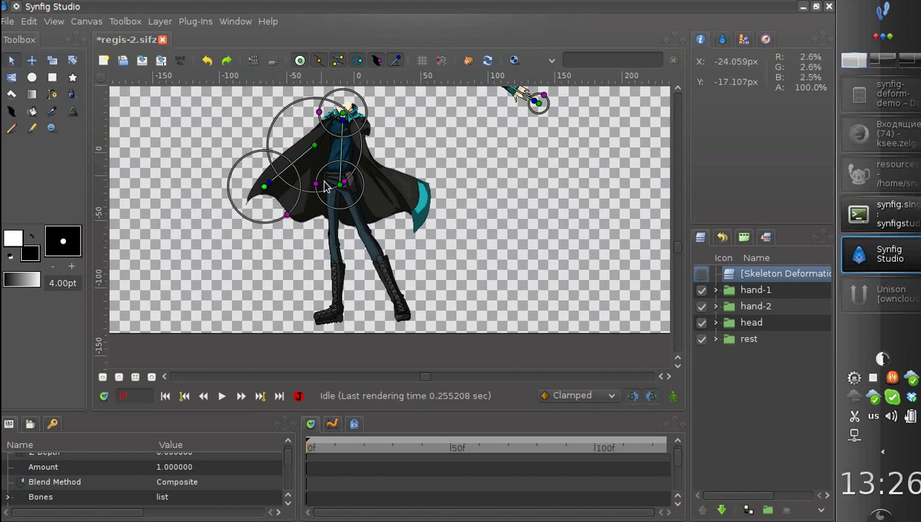
pyautogui.moveTo(345, 183); pyautogui.dragTo(314, 143)
# Step: Create a child bone of the torso bone and lay it along the cloak's right flap, from shoulder to teal tip
pyautogui.rightClick(343, 190)
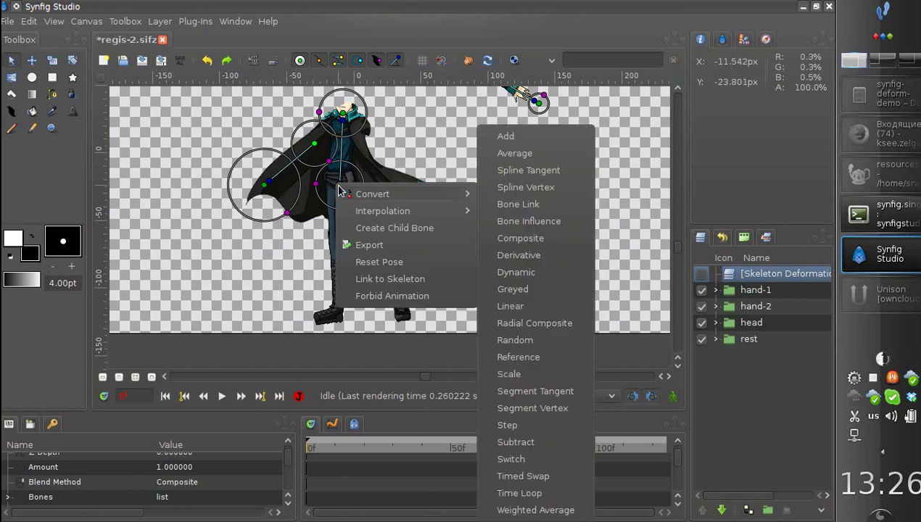
pyautogui.click(362, 226)
pyautogui.moveTo(343, 106); pyautogui.dragTo(333, 205)
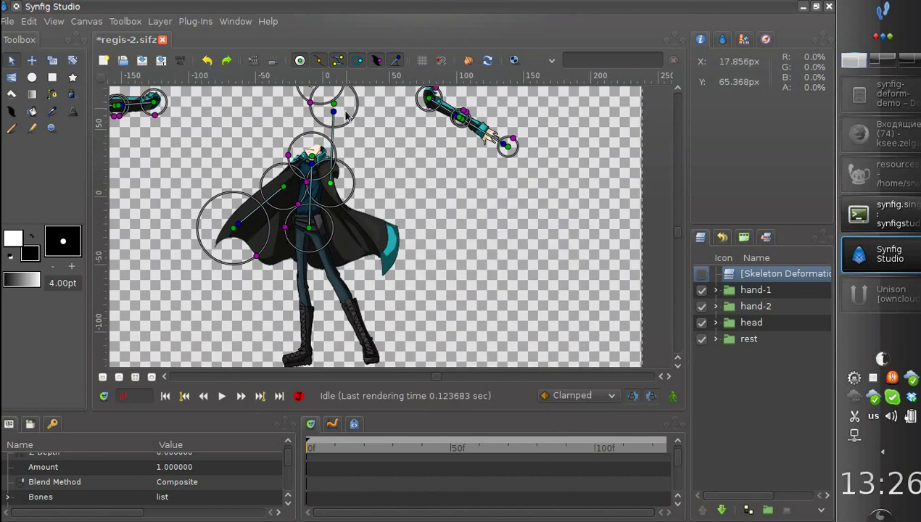
pyautogui.moveTo(334, 107); pyautogui.dragTo(371, 244)
# Step: Create another child bone of the torso bone, fit it along the left thigh from hip to knee and narrow its widths
pyautogui.rightClick(344, 202)
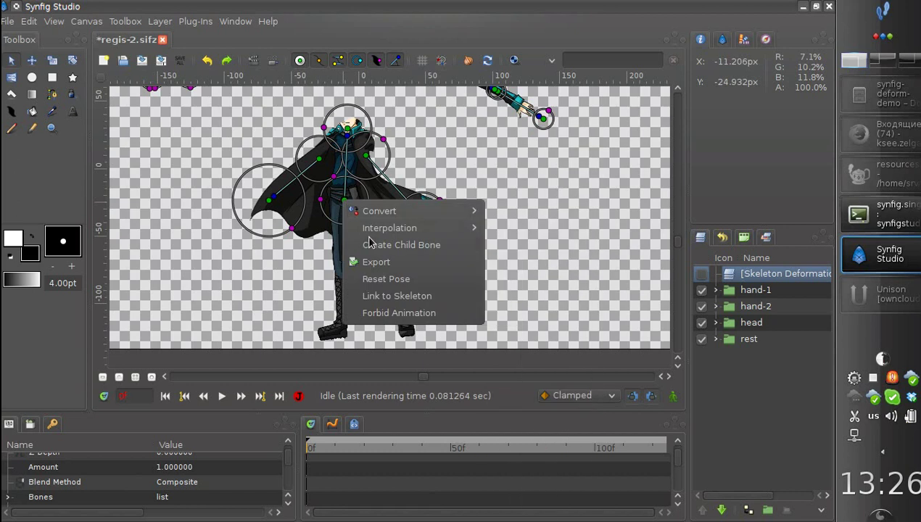
pyautogui.click(369, 244)
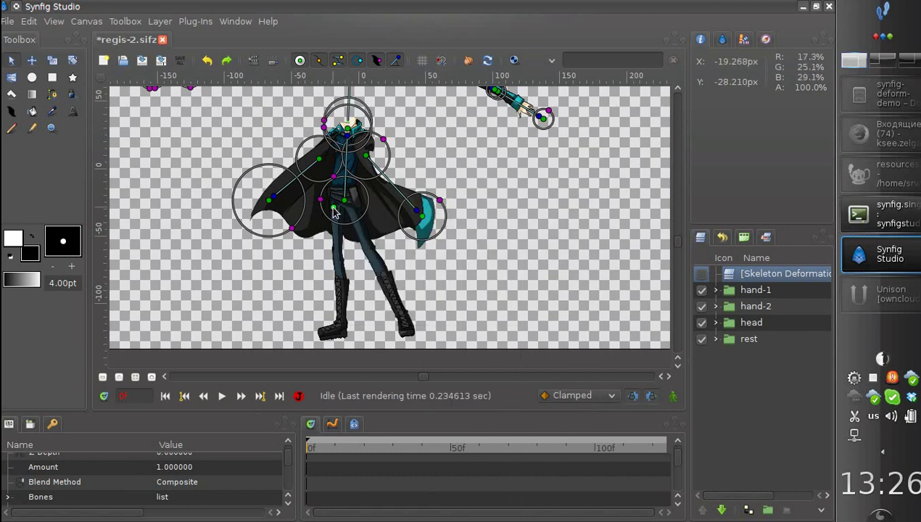
pyautogui.moveTo(334, 208); pyautogui.dragTo(338, 251)
pyautogui.moveTo(357, 204); pyautogui.dragTo(335, 202)
pyautogui.moveTo(359, 250); pyautogui.dragTo(335, 249)
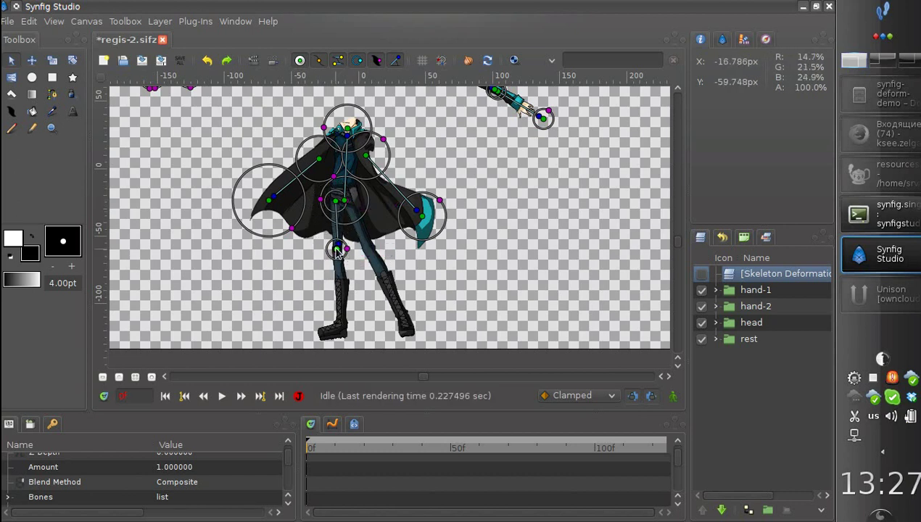
# Step: Create a child bone of the left thigh bone and fit it along the shin down to the foot
pyautogui.rightClick(337, 250)
pyautogui.click(351, 287)
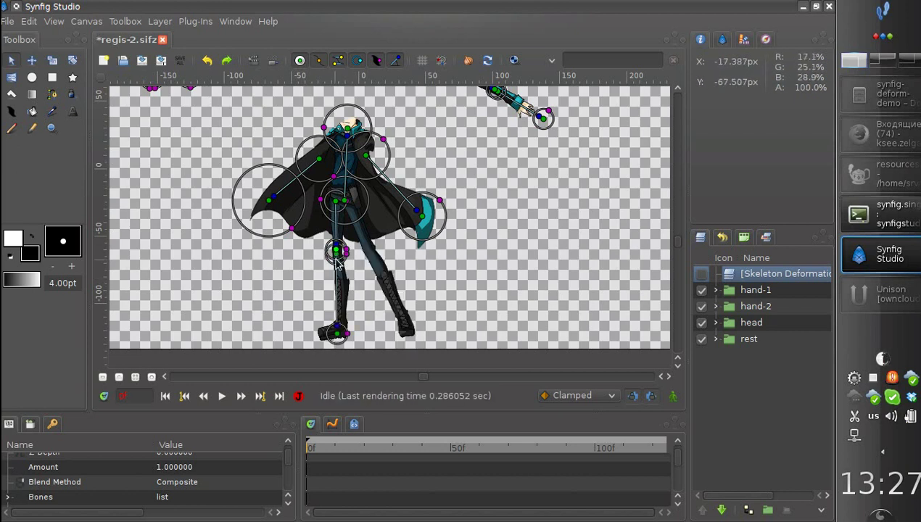
pyautogui.moveTo(340, 330); pyautogui.dragTo(341, 329)
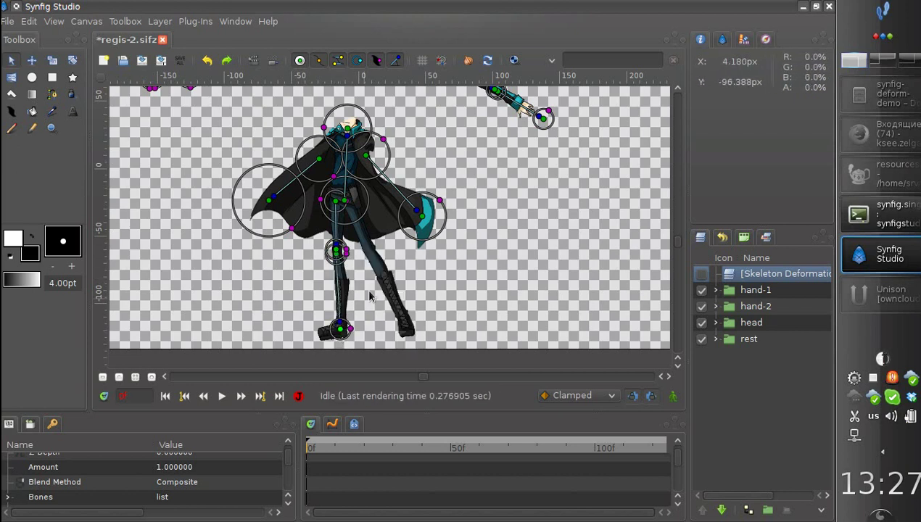
# Step: Create a child bone of the torso bone, fit it along the right thigh from hip to knee and narrow its widths
pyautogui.moveTo(364, 217); pyautogui.dragTo(347, 225)
pyautogui.rightClick(328, 210)
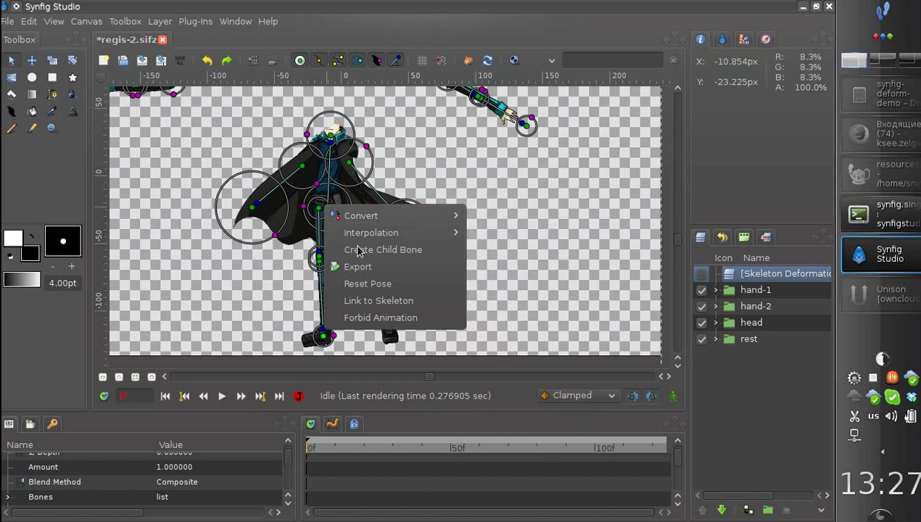
pyautogui.click(345, 250)
pyautogui.moveTo(339, 208); pyautogui.dragTo(336, 214)
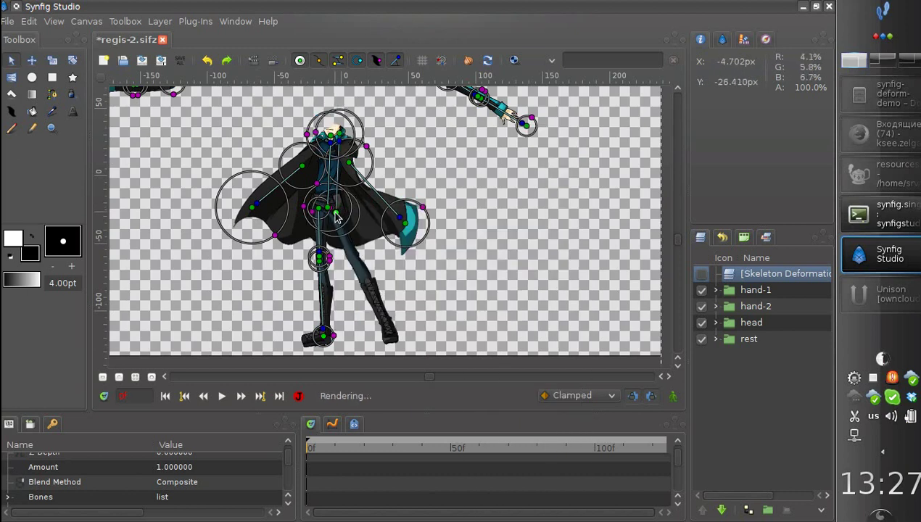
pyautogui.moveTo(341, 135); pyautogui.dragTo(352, 254)
pyautogui.moveTo(358, 204); pyautogui.dragTo(337, 210)
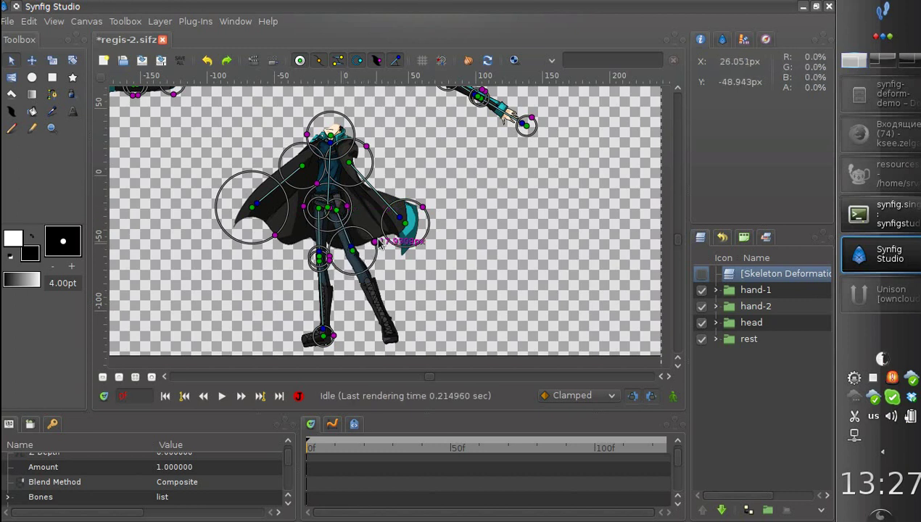
pyautogui.moveTo(376, 245); pyautogui.dragTo(351, 252)
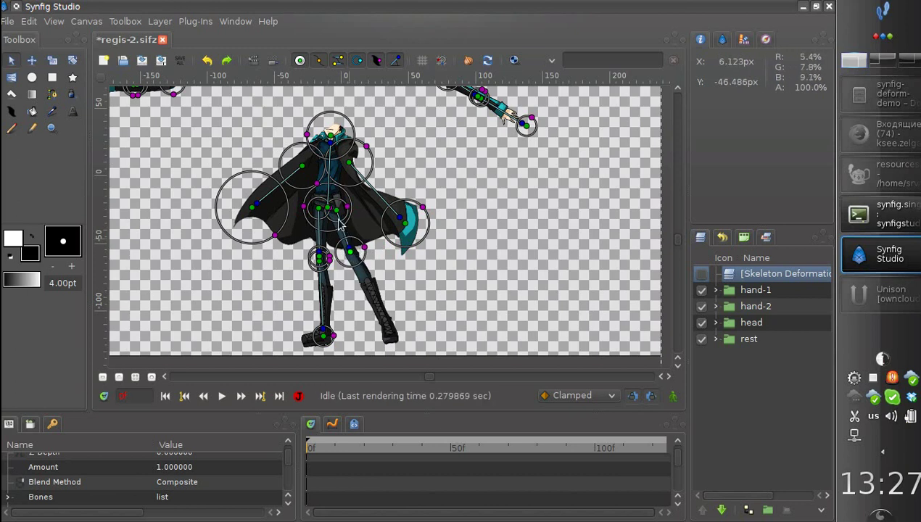
pyautogui.click(335, 212)
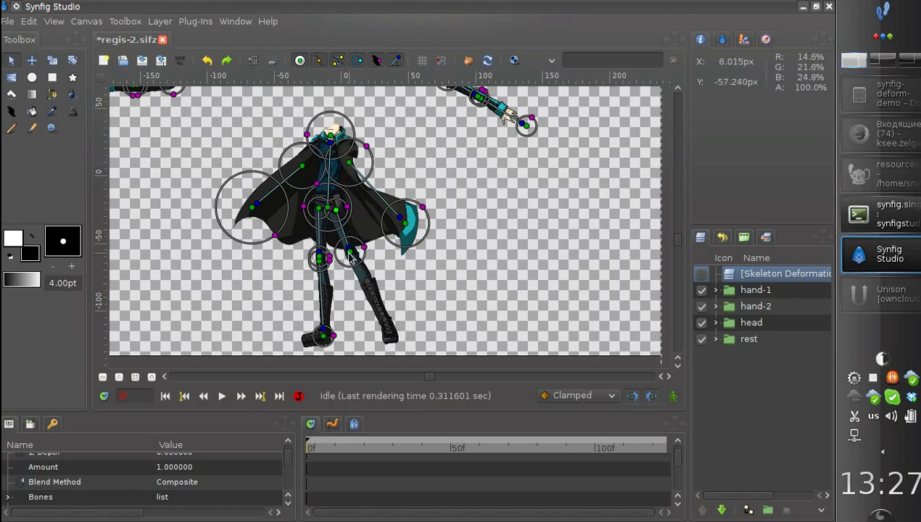
# Step: Create a child bone of the right thigh bone and fit it along the right shin down to the foot
pyautogui.rightClick(348, 251)
pyautogui.click(366, 299)
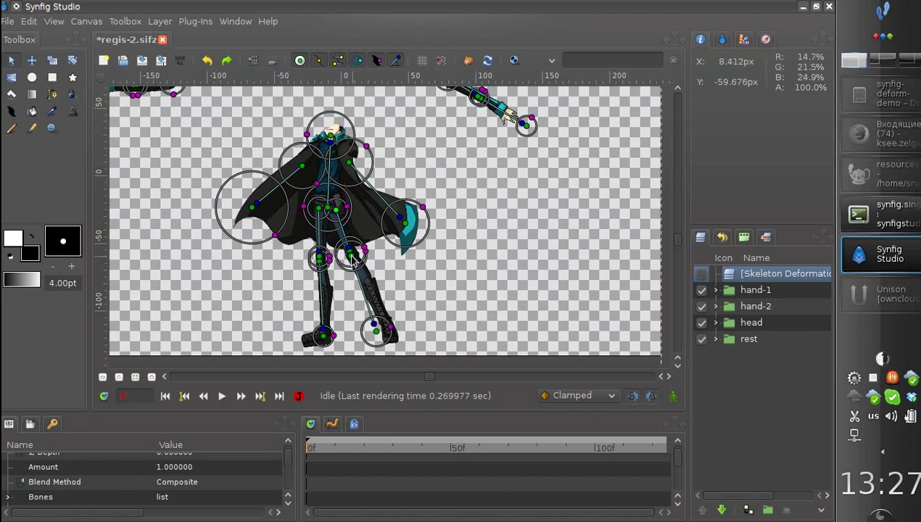
pyautogui.moveTo(351, 256); pyautogui.dragTo(353, 259)
pyautogui.moveTo(377, 332); pyautogui.dragTo(388, 328)
pyautogui.moveTo(334, 335); pyautogui.dragTo(338, 341)
pyautogui.scroll(-3, 364, 241)
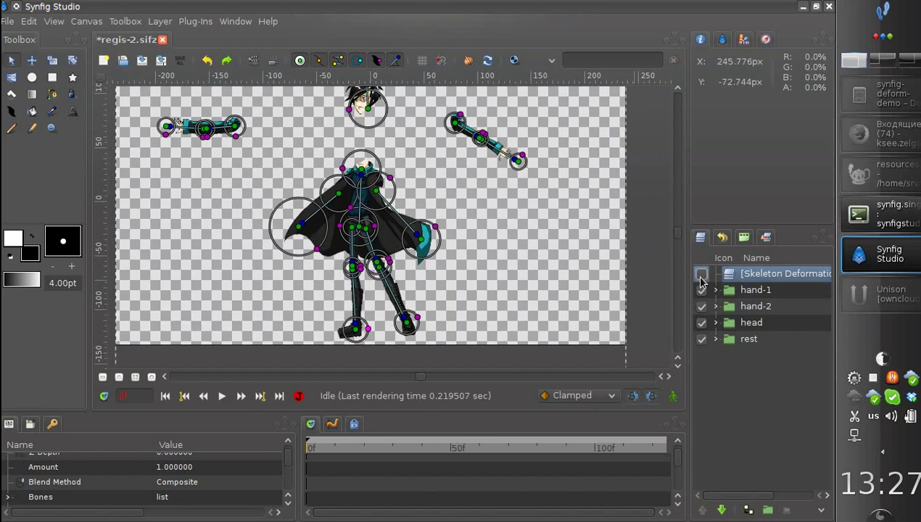
# Step: Enable the Skeleton Deformation layer and reset its pose
pyautogui.click(701, 276)
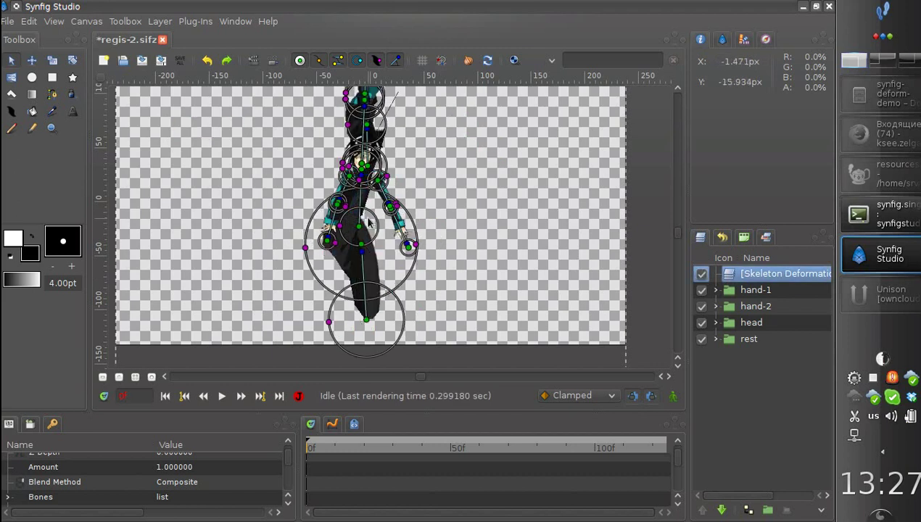
pyautogui.scroll(2, 343, 247)
pyautogui.scroll(-2, 343, 247)
pyautogui.scroll(-2, 565, 288)
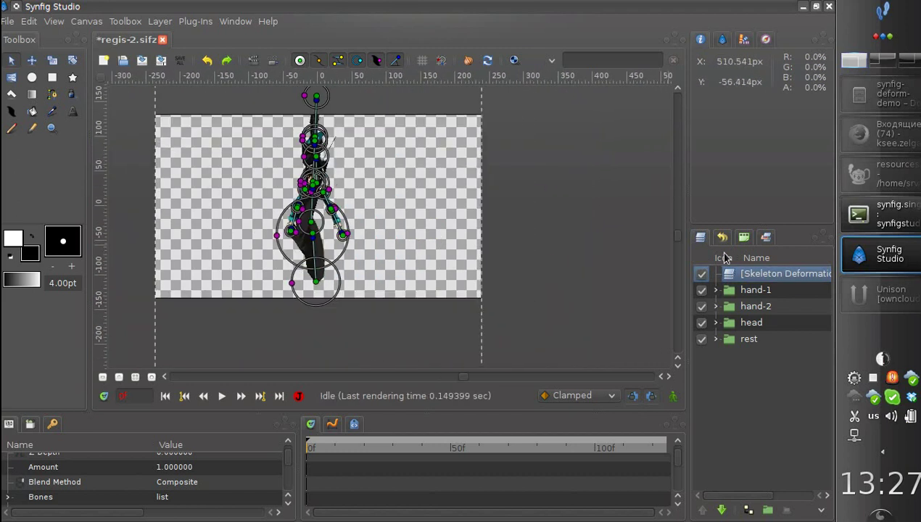
pyautogui.rightClick(727, 280)
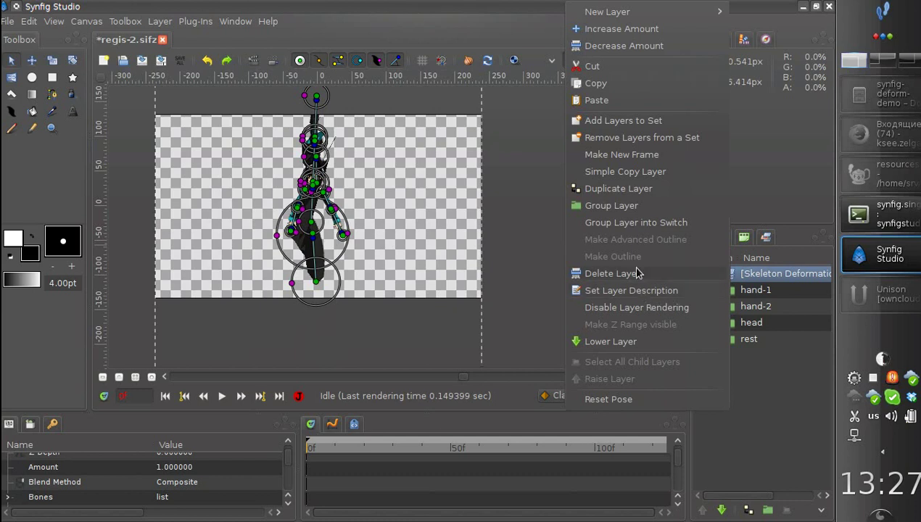
pyautogui.click(606, 400)
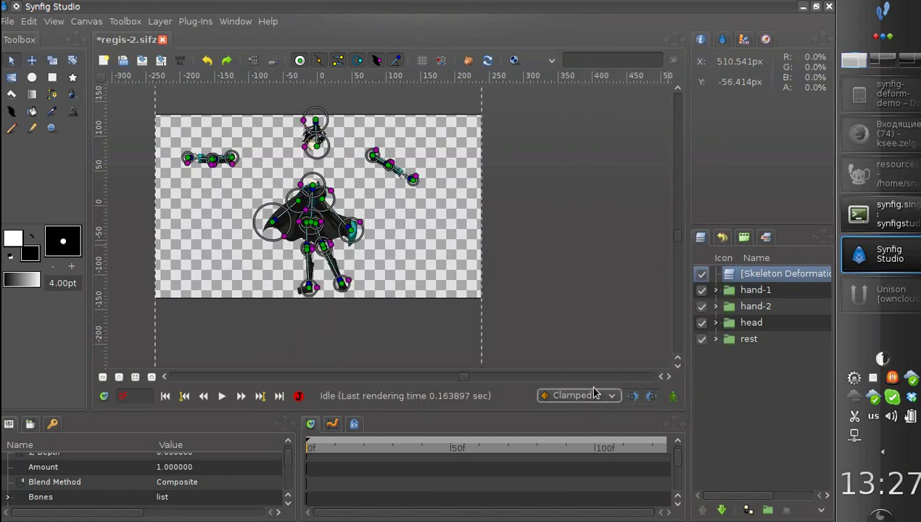
# Step: Hide the bone width handles and move both separate arms and the head onto the body
pyautogui.moveTo(370, 261); pyautogui.dragTo(411, 241)
pyautogui.click(414, 223)
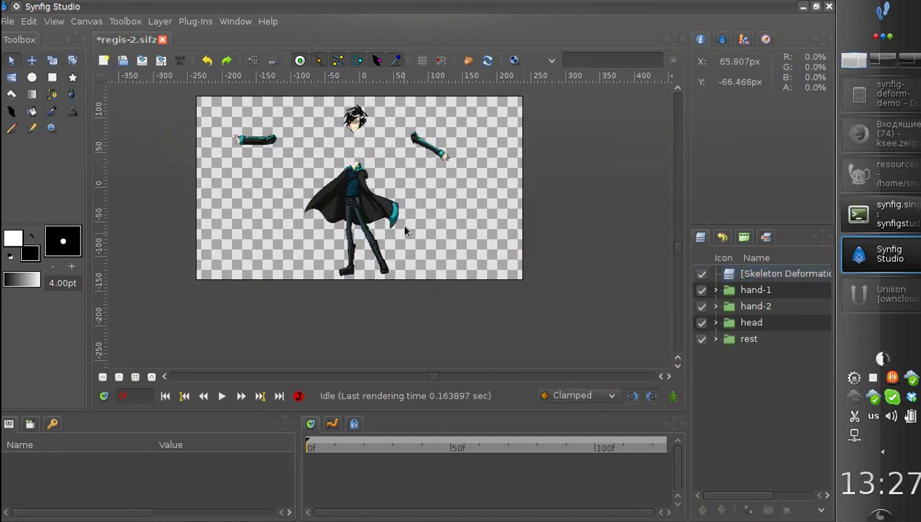
pyautogui.click(731, 275)
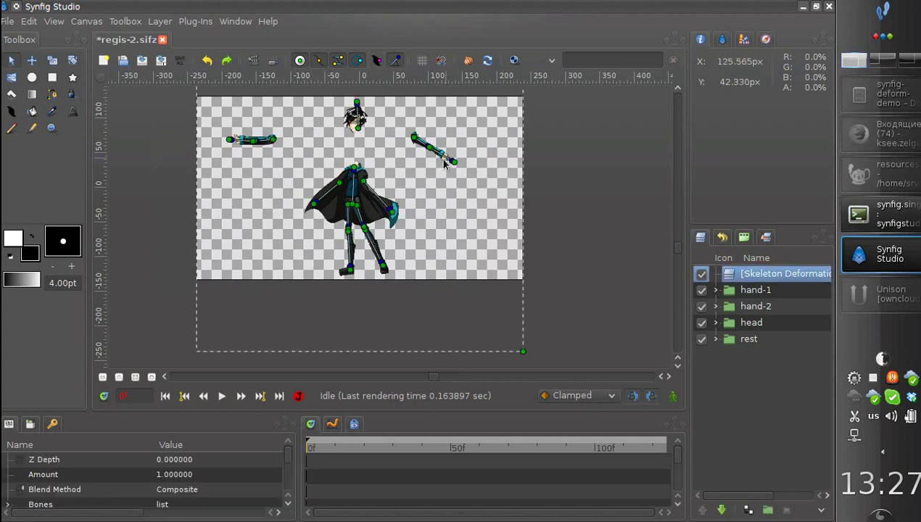
pyautogui.moveTo(366, 169); pyautogui.dragTo(441, 230)
pyautogui.scroll(4, 372, 199)
pyautogui.moveTo(256, 133); pyautogui.dragTo(427, 203)
pyautogui.moveTo(460, 177); pyautogui.dragTo(436, 201)
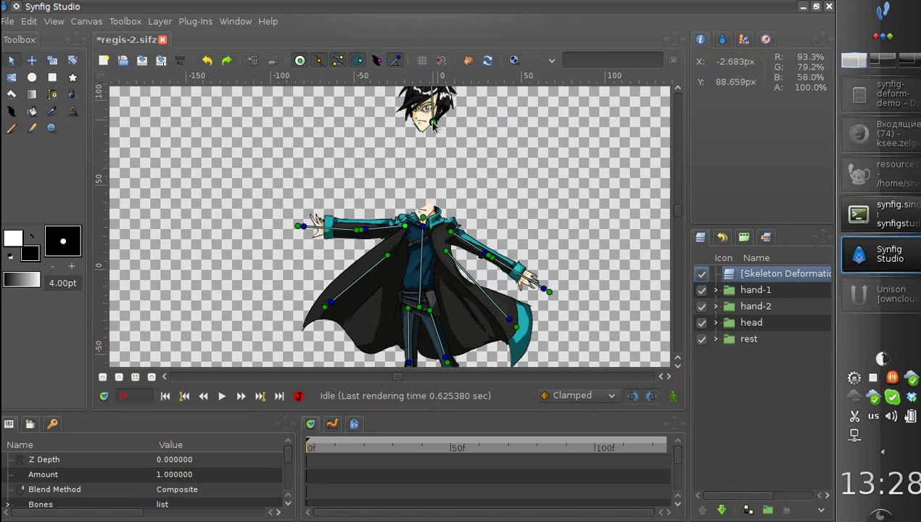
pyautogui.moveTo(433, 122); pyautogui.dragTo(430, 213)
# Step: Raise the forearm and hand of the right-hand arm slightly
pyautogui.moveTo(406, 298); pyautogui.dragTo(392, 126)
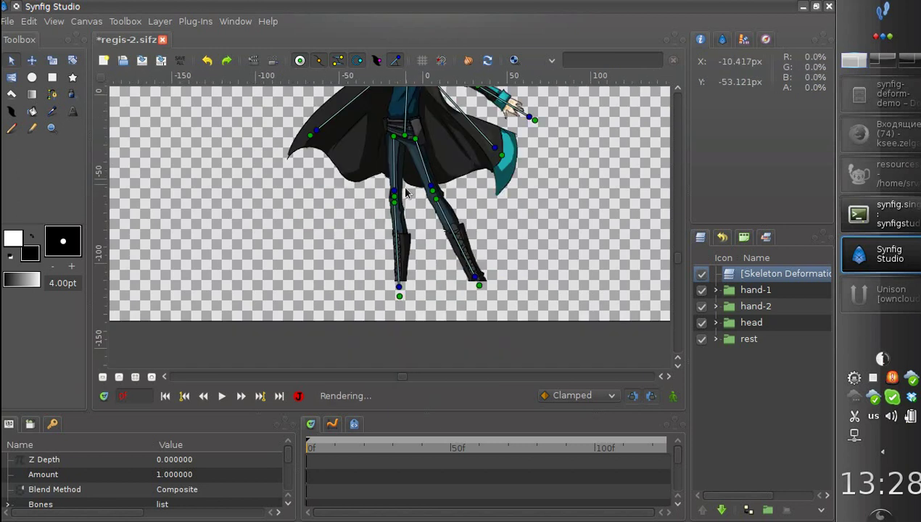
pyautogui.moveTo(405, 189); pyautogui.dragTo(380, 229)
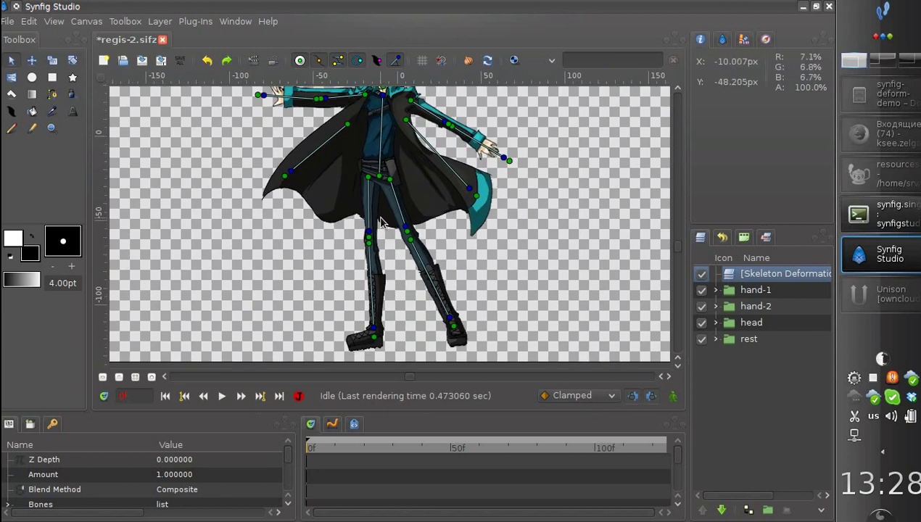
pyautogui.scroll(3, 375, 241)
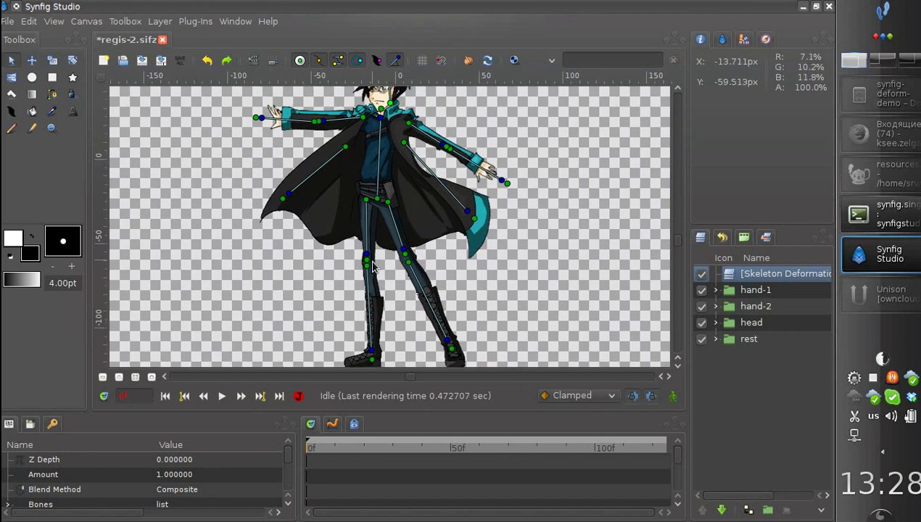
pyautogui.scroll(-4, 375, 276)
pyautogui.scroll(3, 375, 276)
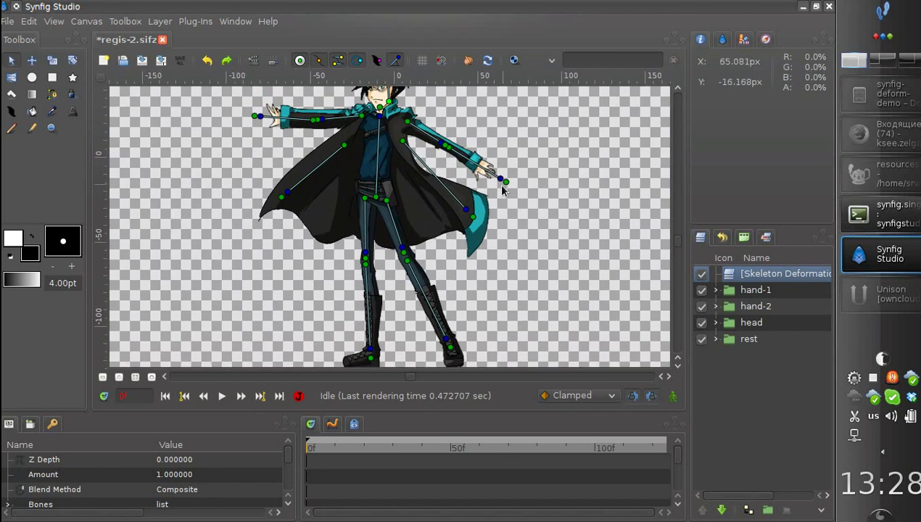
pyautogui.moveTo(504, 189); pyautogui.dragTo(514, 166)
pyautogui.scroll(-6, 364, 285)
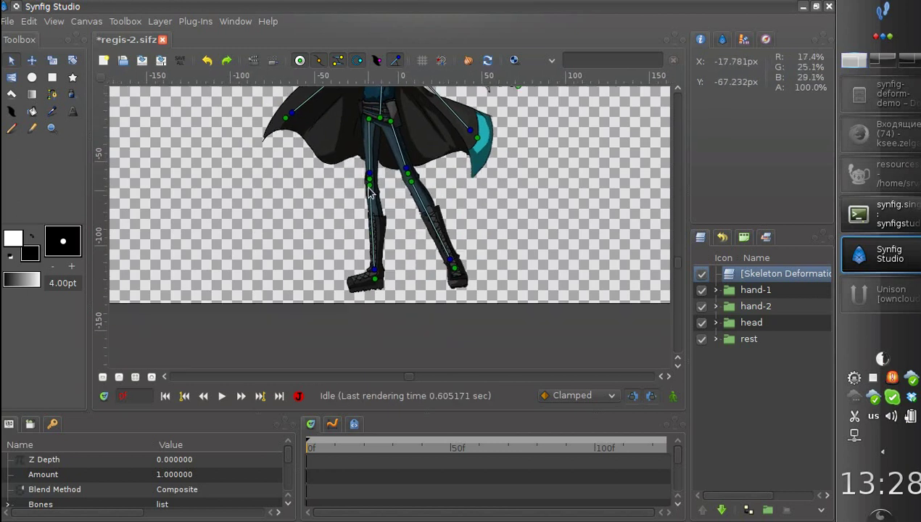
# Step: Swing the left thigh outward with its shin bent inward, and swing the right shin outward
pyautogui.moveTo(369, 182); pyautogui.dragTo(350, 201)
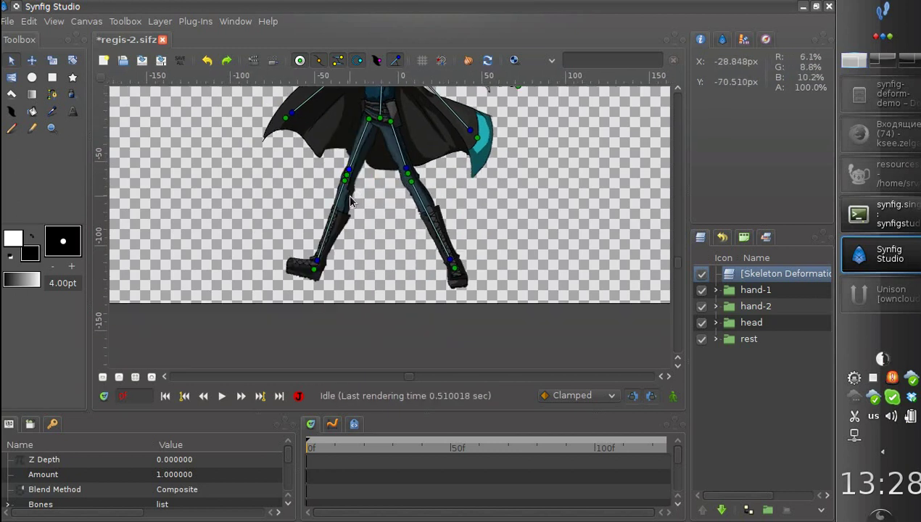
pyautogui.moveTo(319, 267); pyautogui.dragTo(379, 258)
pyautogui.scroll(3, 379, 258)
pyautogui.hscroll(2, 379, 258)
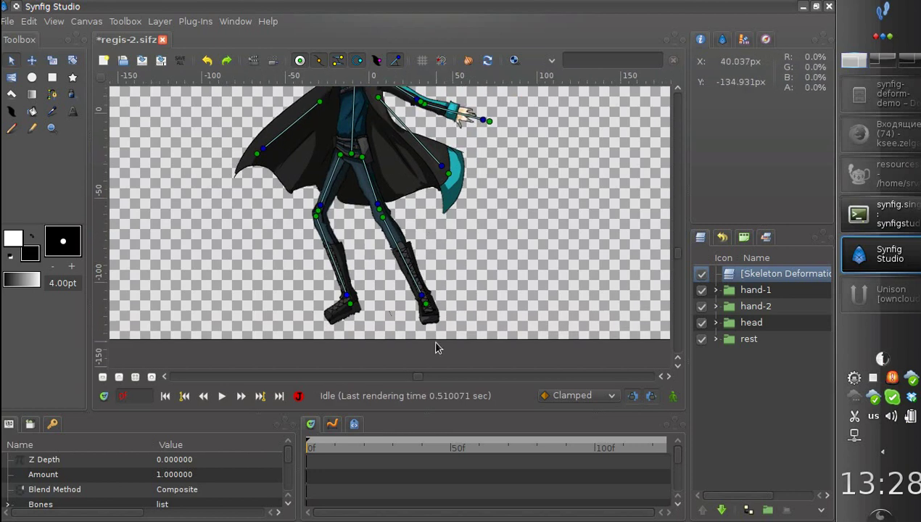
pyautogui.moveTo(422, 296); pyautogui.dragTo(447, 275)
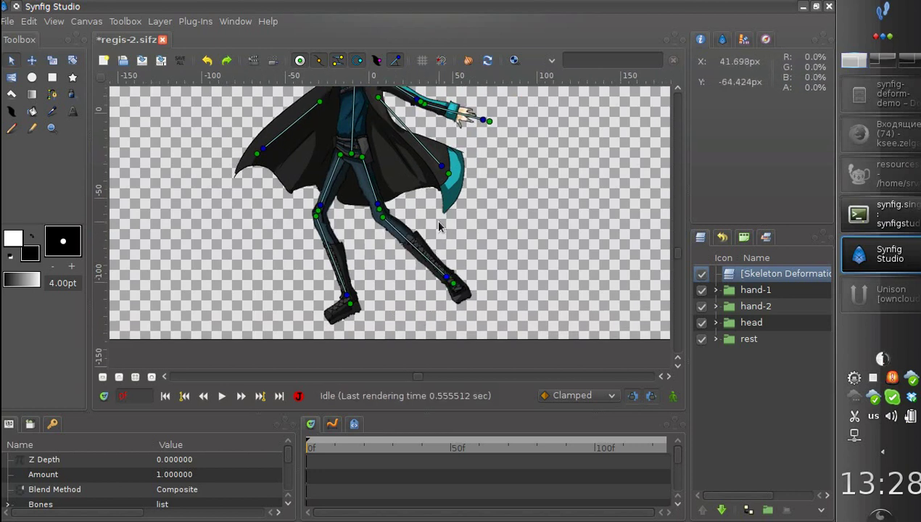
# Step: Swing the bones of both cloak flaps inward so the cloak hangs closer to the body
pyautogui.scroll(3, 392, 267)
pyautogui.hscroll(2, 391, 267)
pyautogui.keyDown('ctrl'); pyautogui.scroll(-3, 391, 267); pyautogui.keyUp('ctrl')
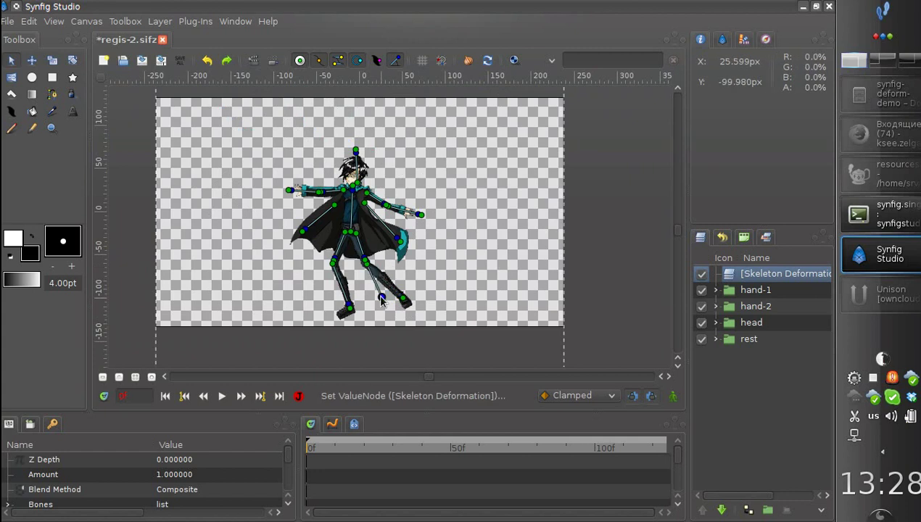
pyautogui.moveTo(396, 235); pyautogui.dragTo(386, 240)
pyautogui.moveTo(307, 231); pyautogui.dragTo(317, 238)
# Step: Bring both legs closer together into a standing pose with the feet on the ground, and save the file
pyautogui.moveTo(333, 208); pyautogui.dragTo(352, 265)
pyautogui.moveTo(365, 302); pyautogui.dragTo(345, 307)
pyautogui.moveTo(387, 261); pyautogui.dragTo(368, 307)
pyautogui.moveTo(330, 267); pyautogui.dragTo(335, 269)
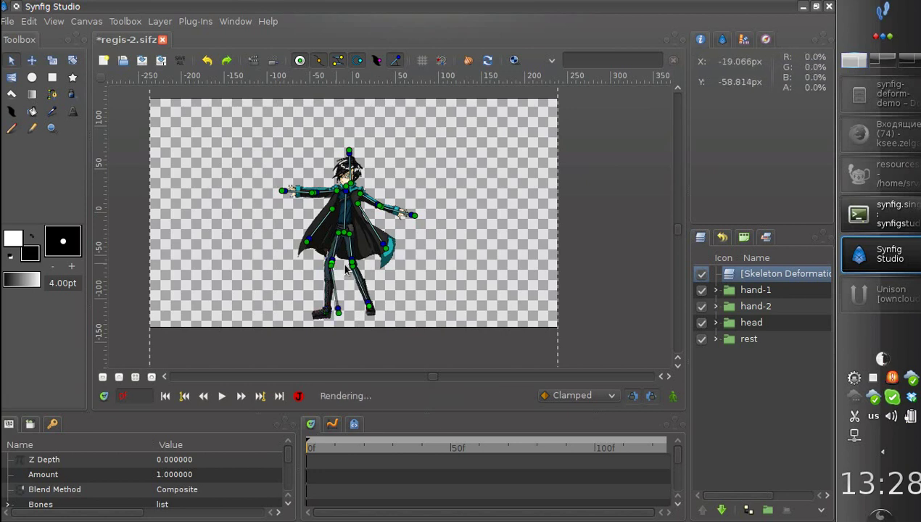
pyautogui.moveTo(338, 314); pyautogui.dragTo(378, 309)
pyautogui.scroll(2, 371, 285)
pyautogui.moveTo(372, 113); pyautogui.dragTo(372, 127)
pyautogui.moveTo(359, 234); pyautogui.dragTo(382, 206)
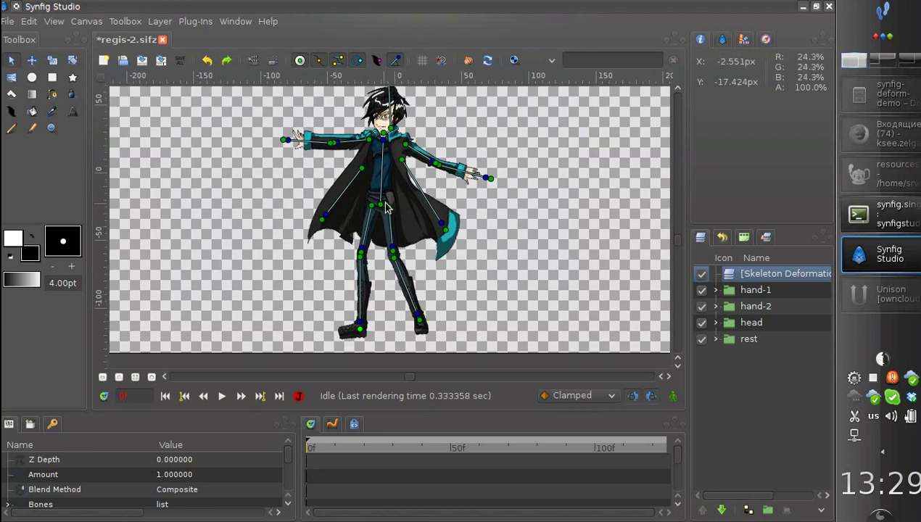
pyautogui.moveTo(395, 251); pyautogui.dragTo(416, 261)
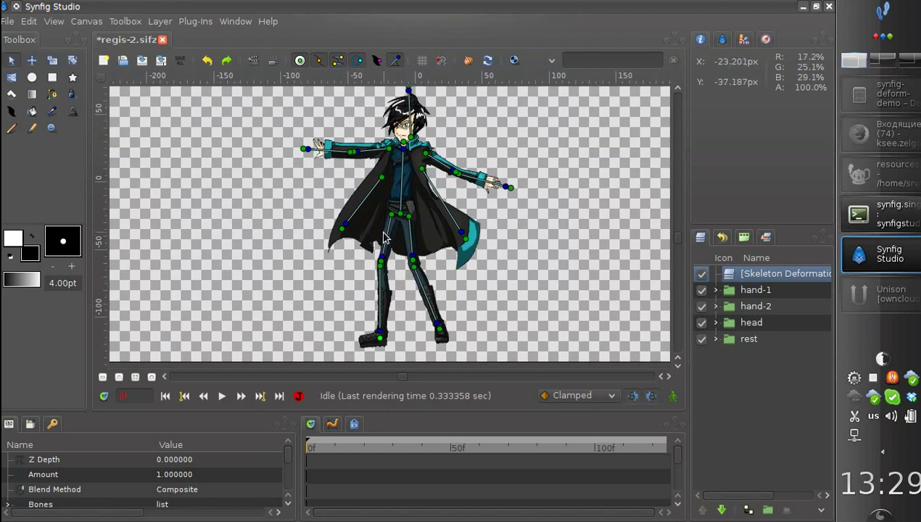
pyautogui.hotkey('ctrl', 's')
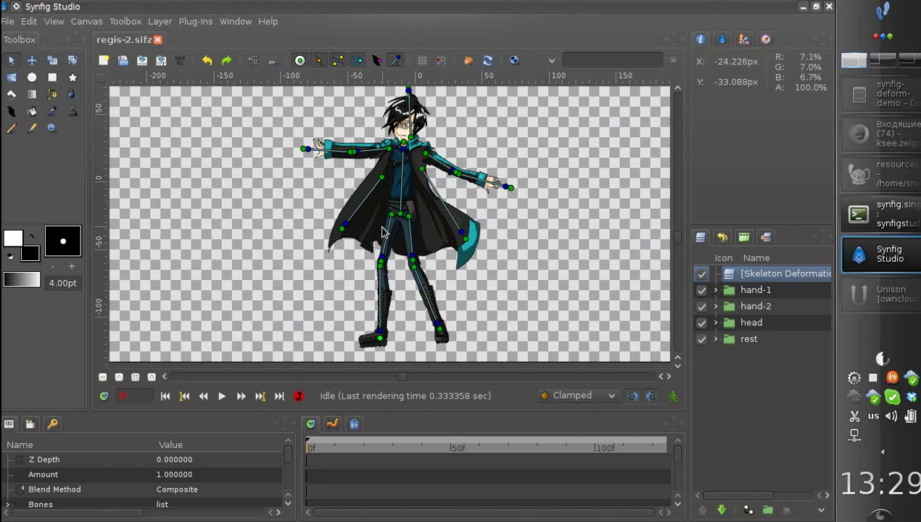